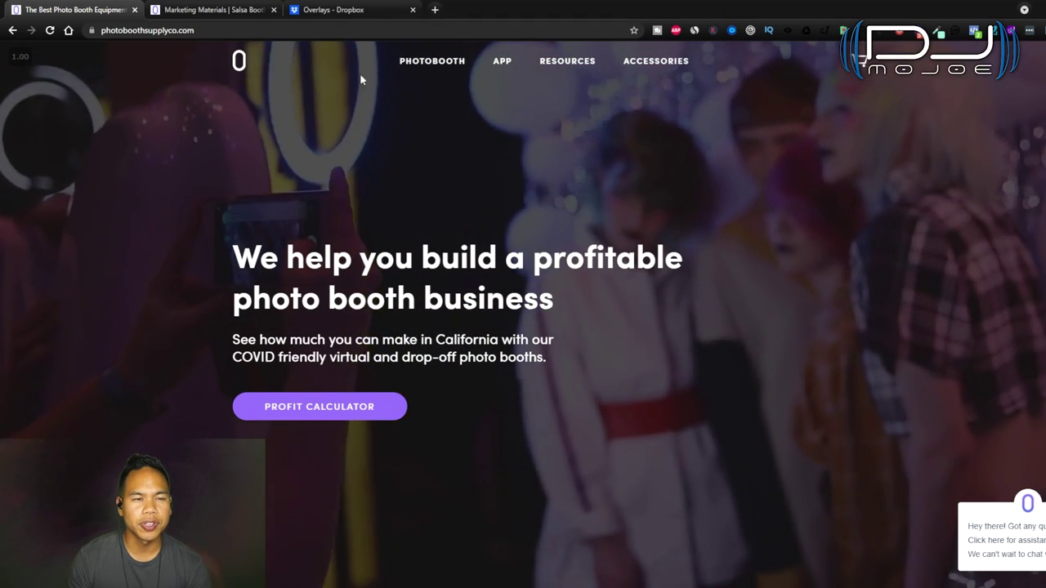
Step: Browse the Marketing Materials page and open the Overlays collection in Dropbox
mouse_move(534, 74)
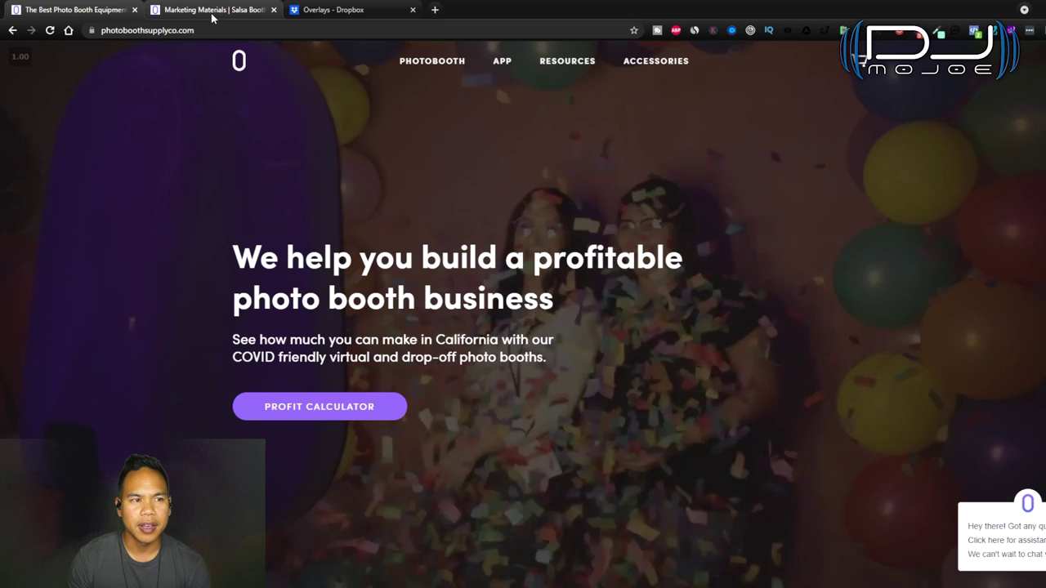
left_click(211, 15)
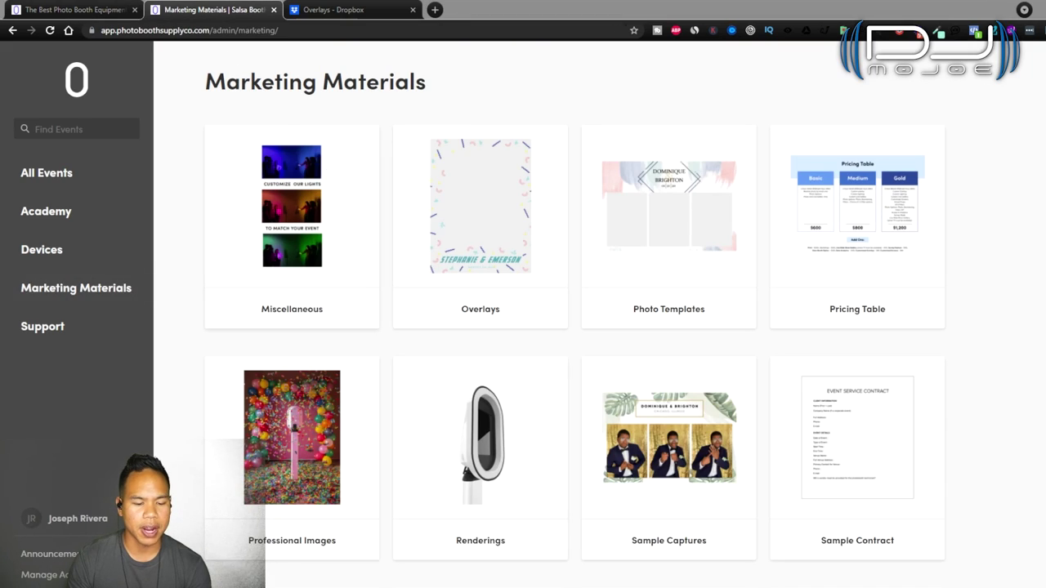
scroll(504, 285, "down", 2)
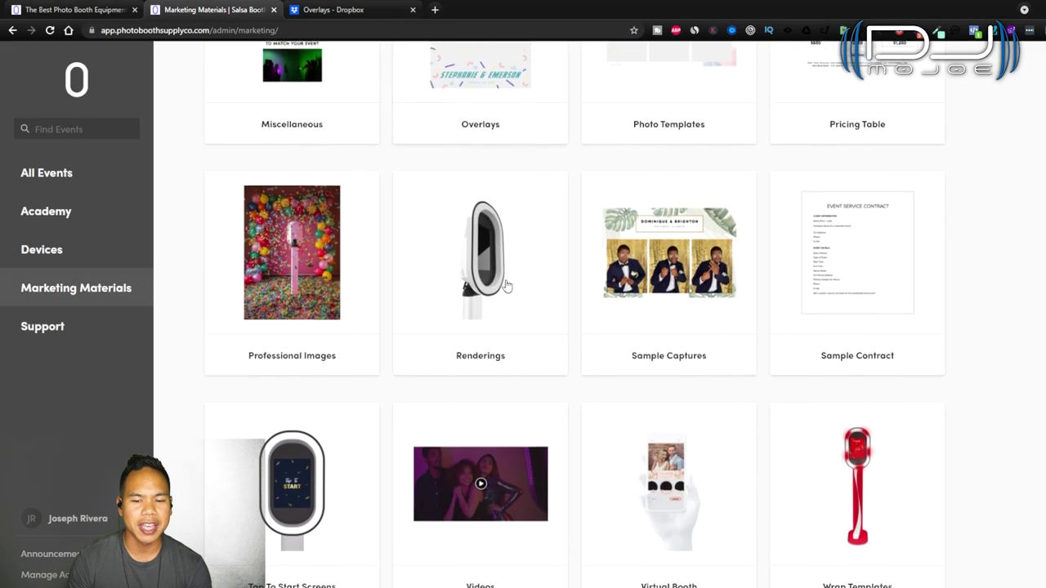
scroll(507, 280, "up", 2)
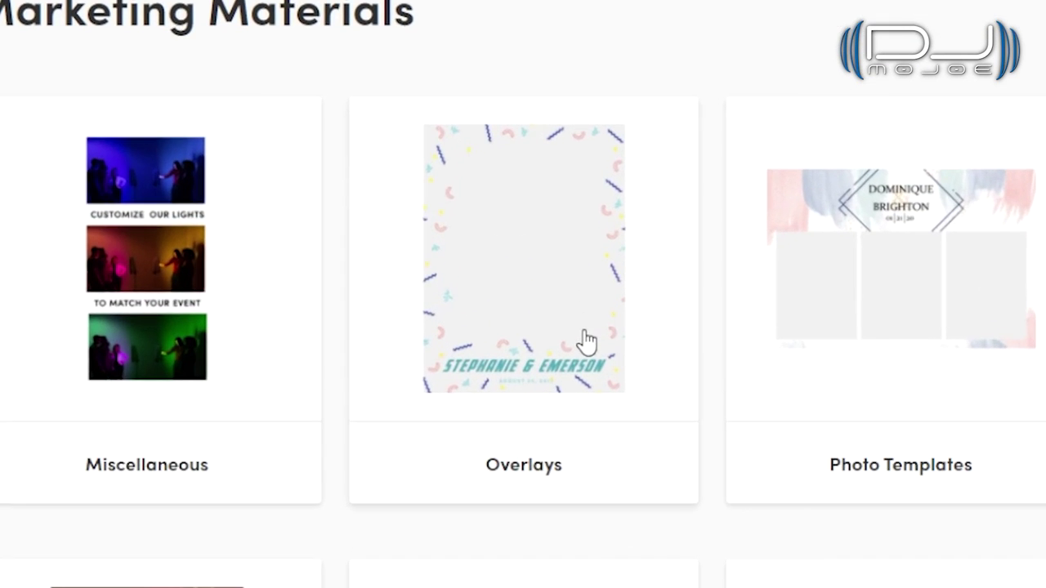
left_click(587, 340)
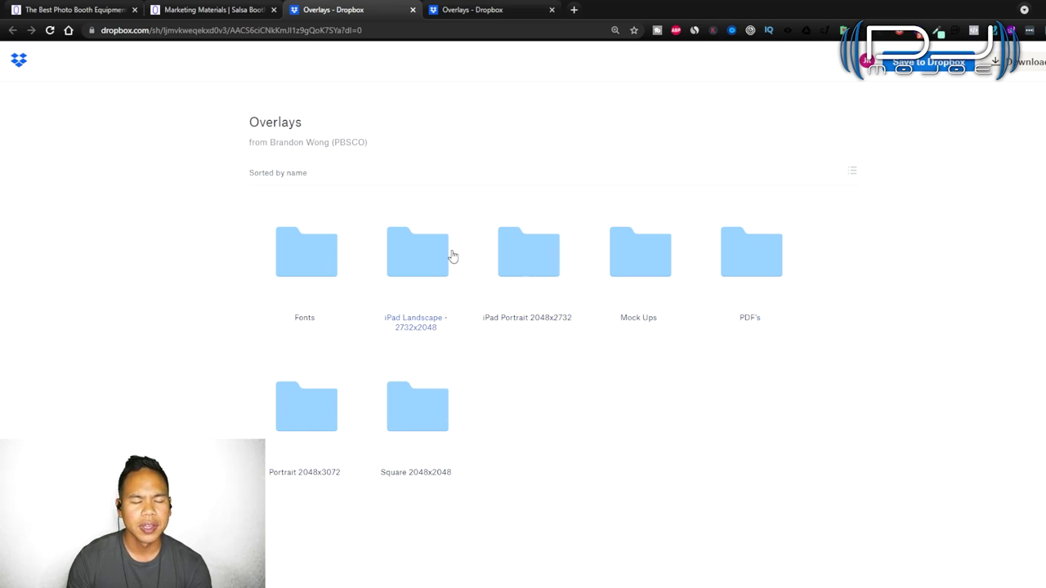
Step: Open the iPad Portrait 2048x2732 overlay folder and then its Wedding subfolder
left_click(525, 256)
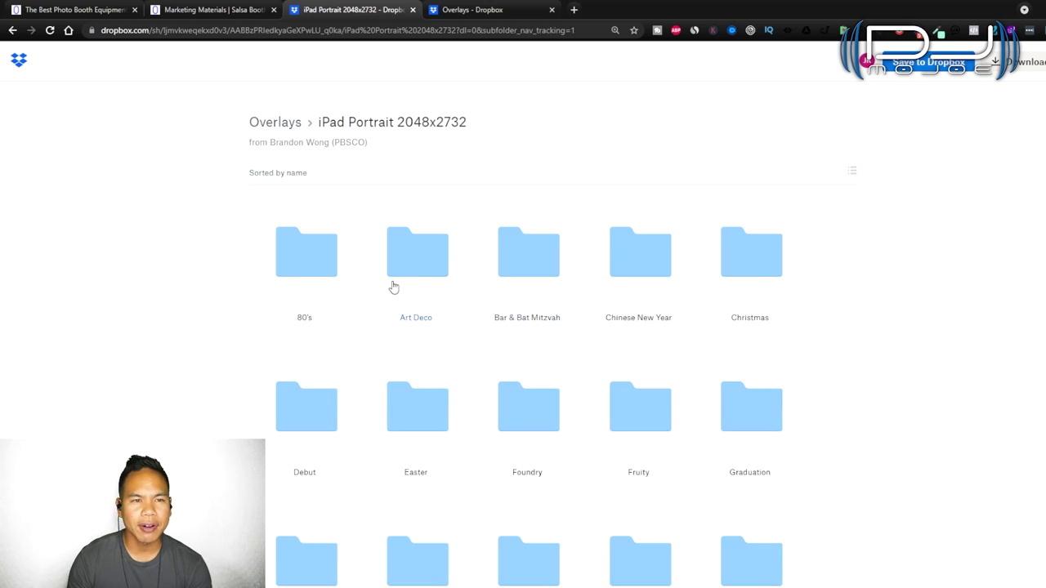
scroll(325, 270, "down", 1)
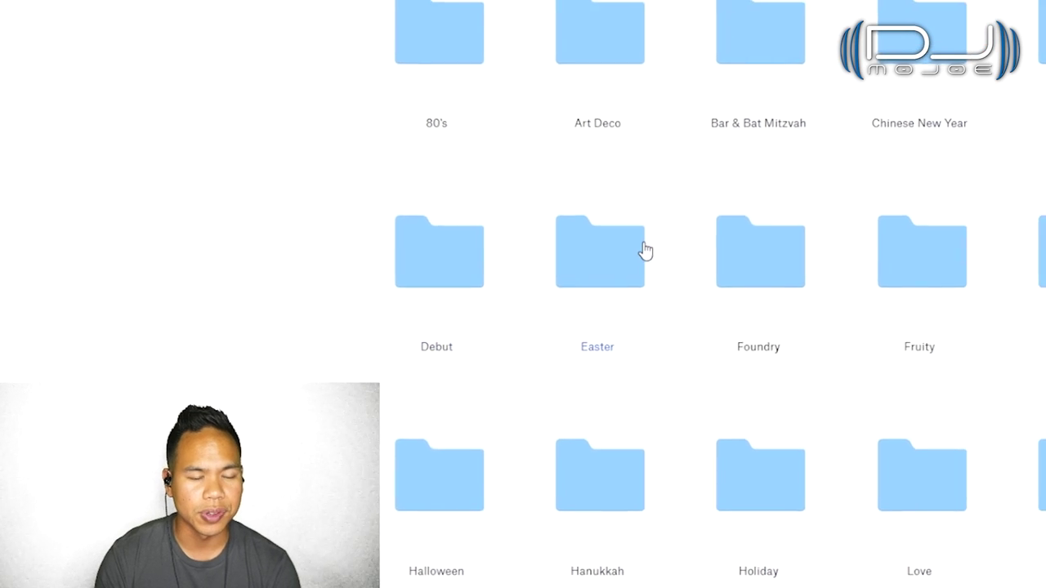
scroll(870, 326, "down", 5)
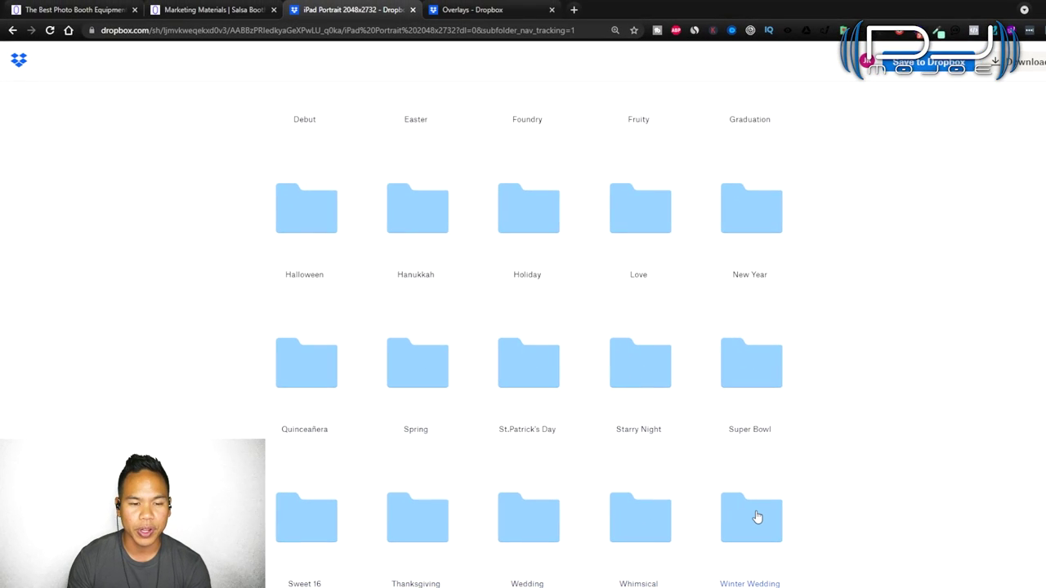
scroll(507, 353, "up", 5)
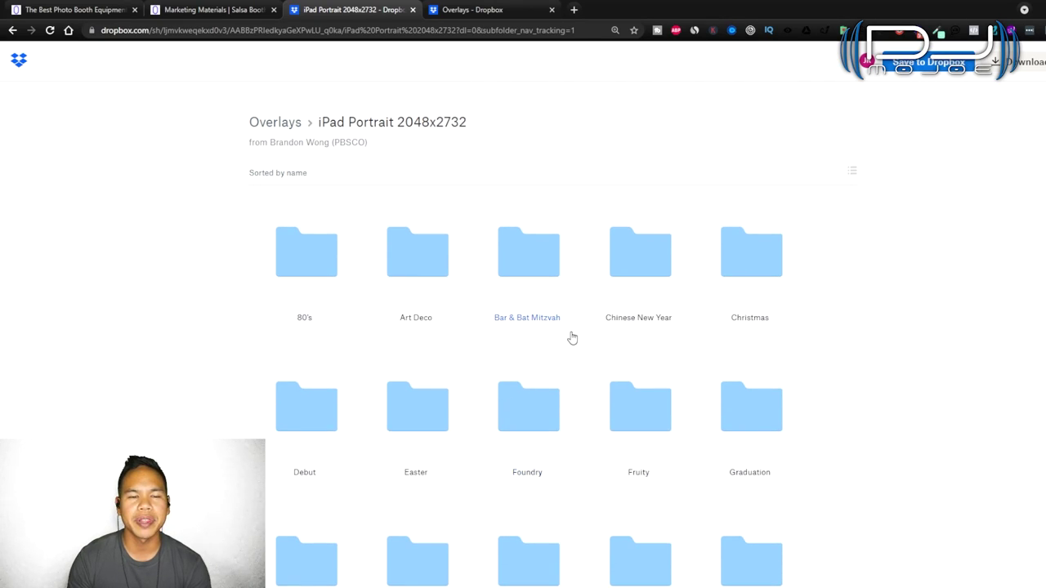
scroll(572, 338, "down", 4)
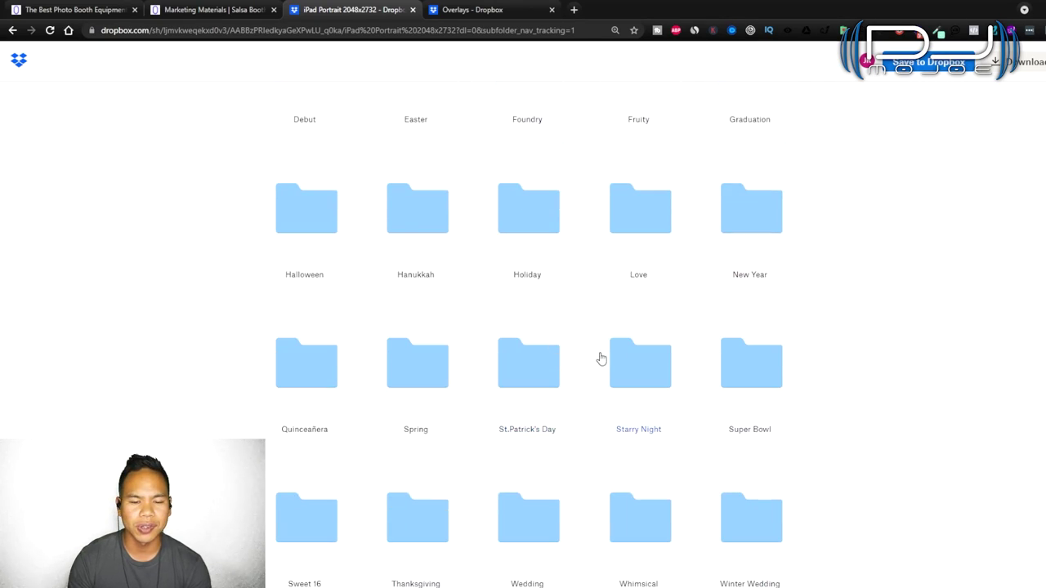
left_click(521, 531)
Step: Preview the Confetti and Jungle overlay templates in the Wedding folder
scroll(514, 292, "down", 5)
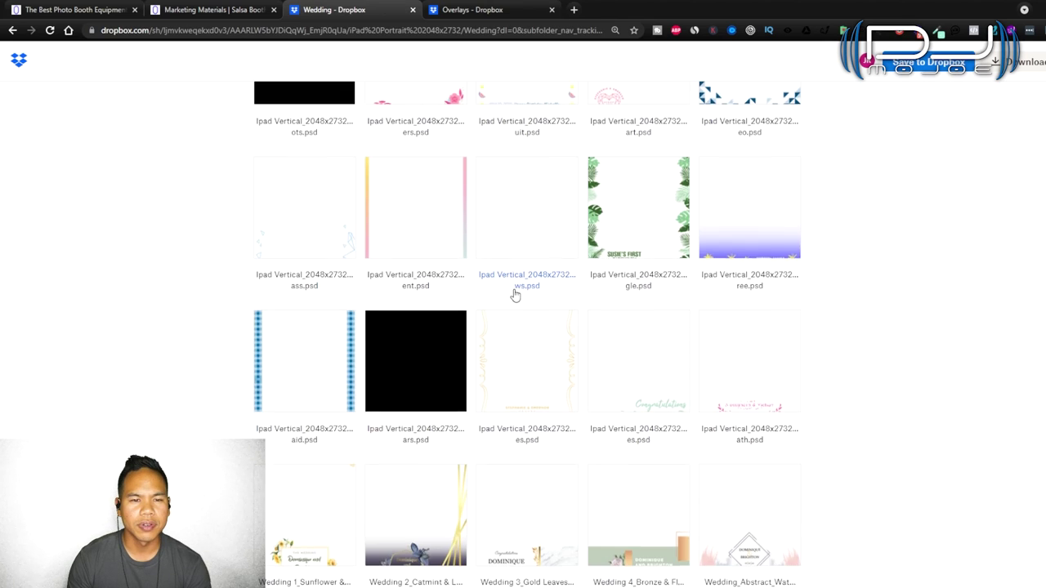
scroll(513, 296, "up", 2)
scroll(513, 296, "up", 1)
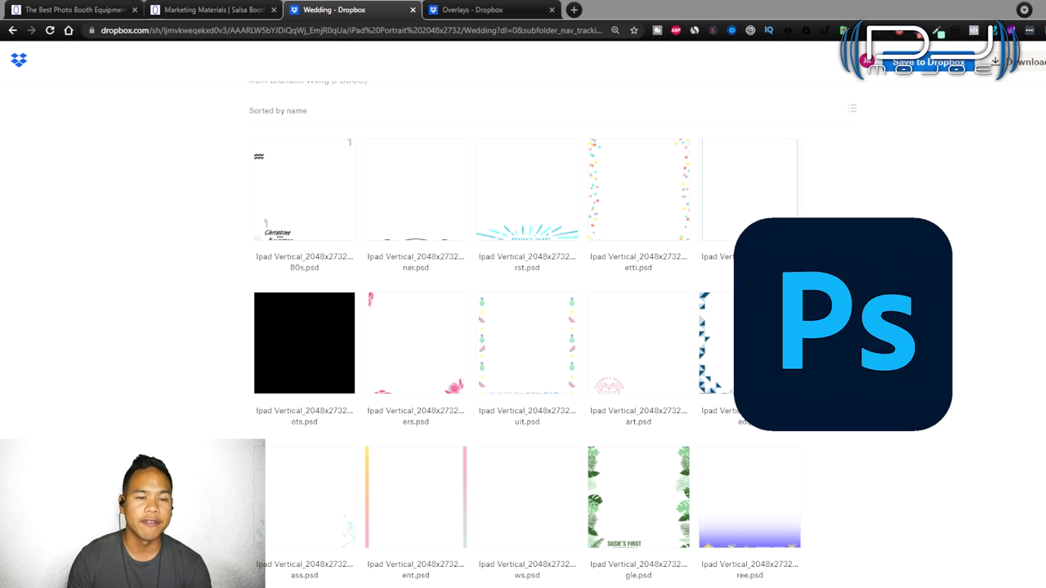
left_click(638, 190)
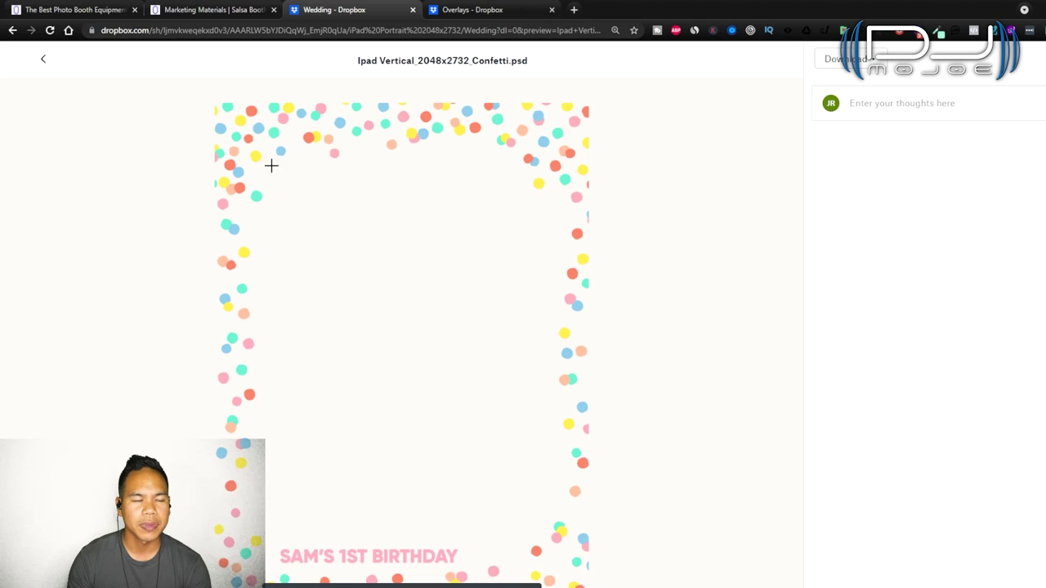
left_click(44, 59)
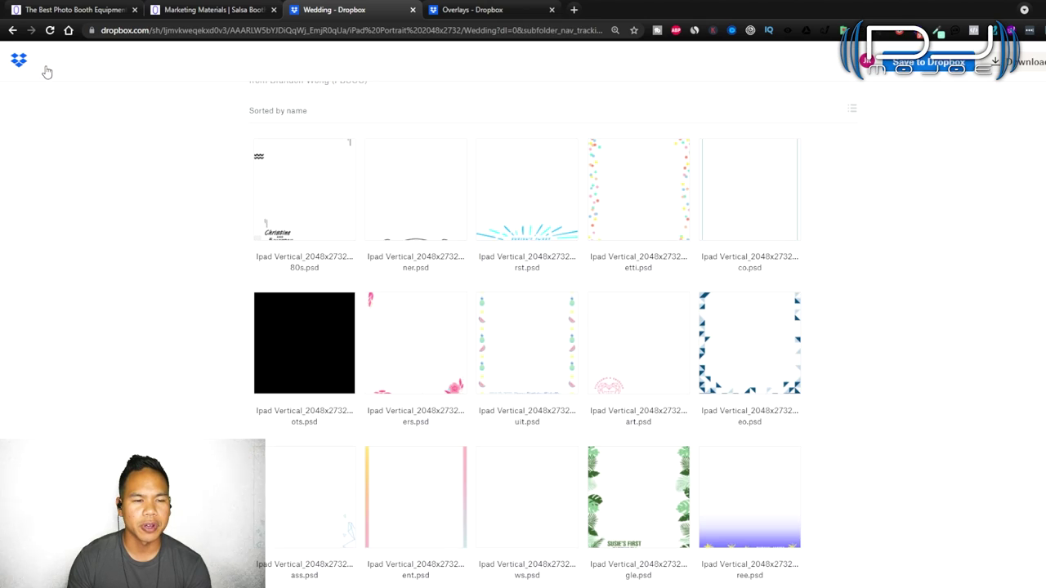
left_click(637, 495)
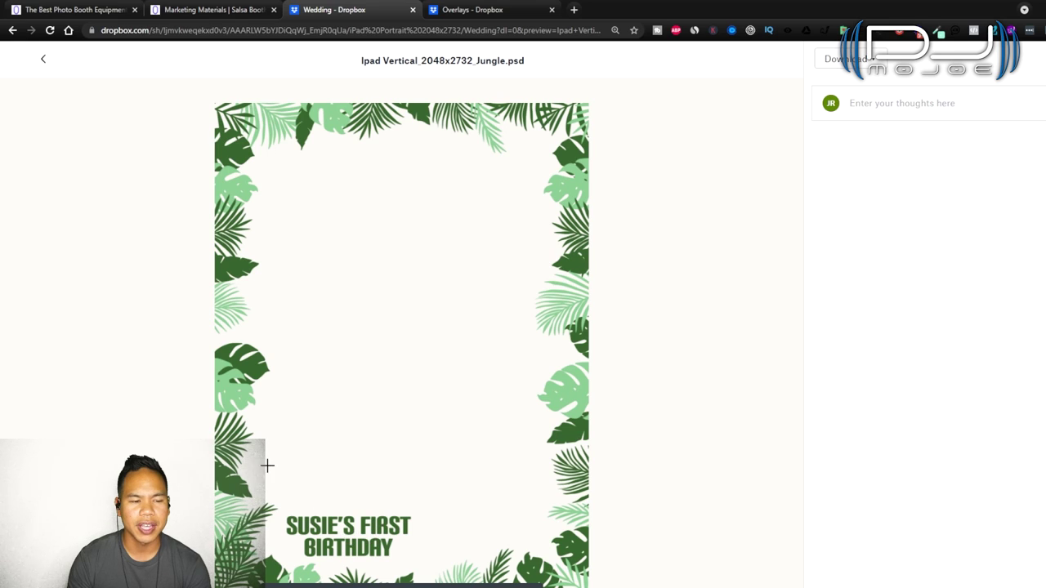
key("Escape")
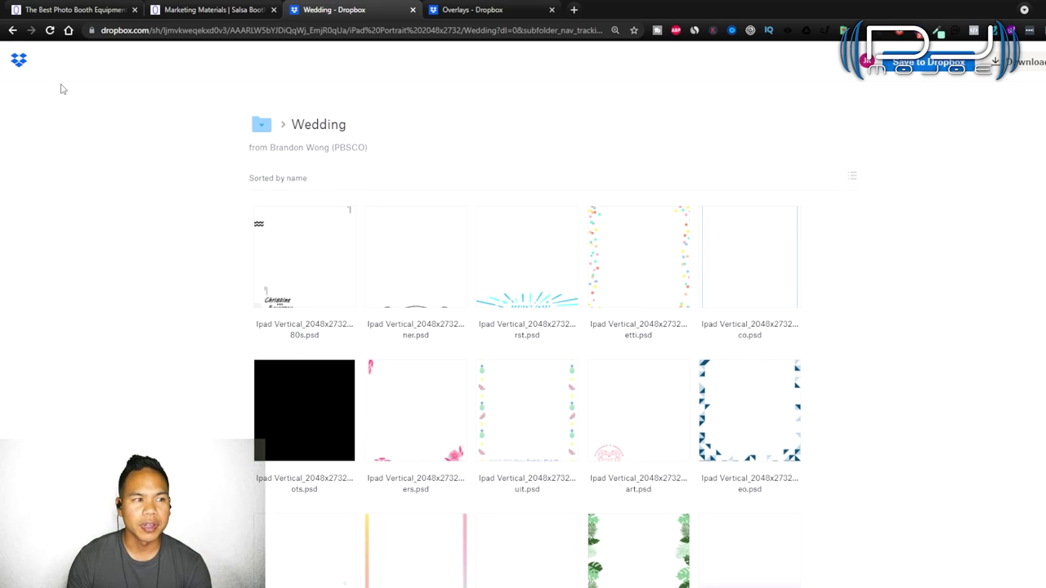
Step: Return to the iPad Portrait 2048x2732 folder and open the Easter subfolder
left_click(266, 132)
left_click(344, 165)
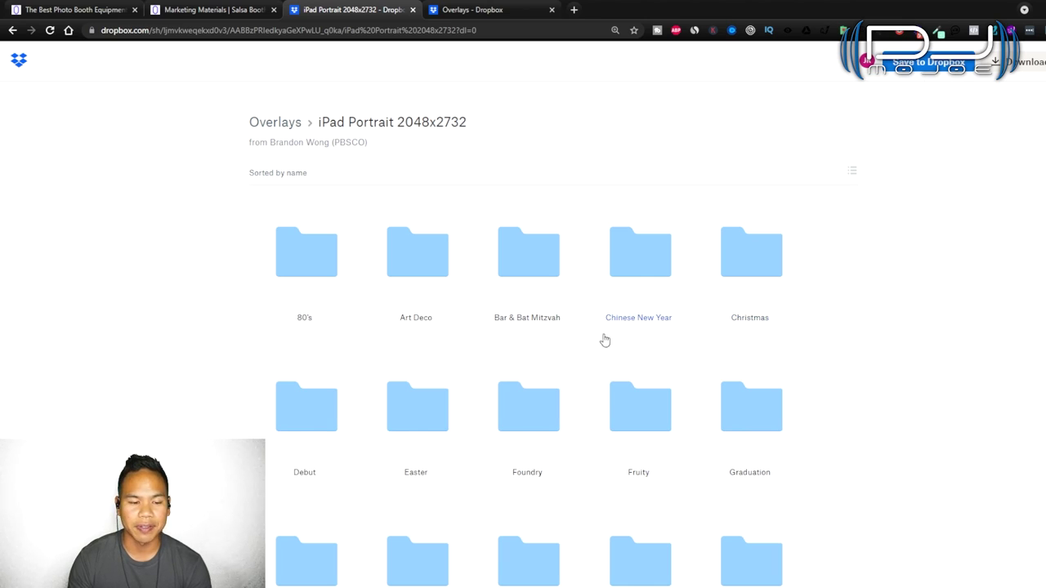
left_click(408, 413)
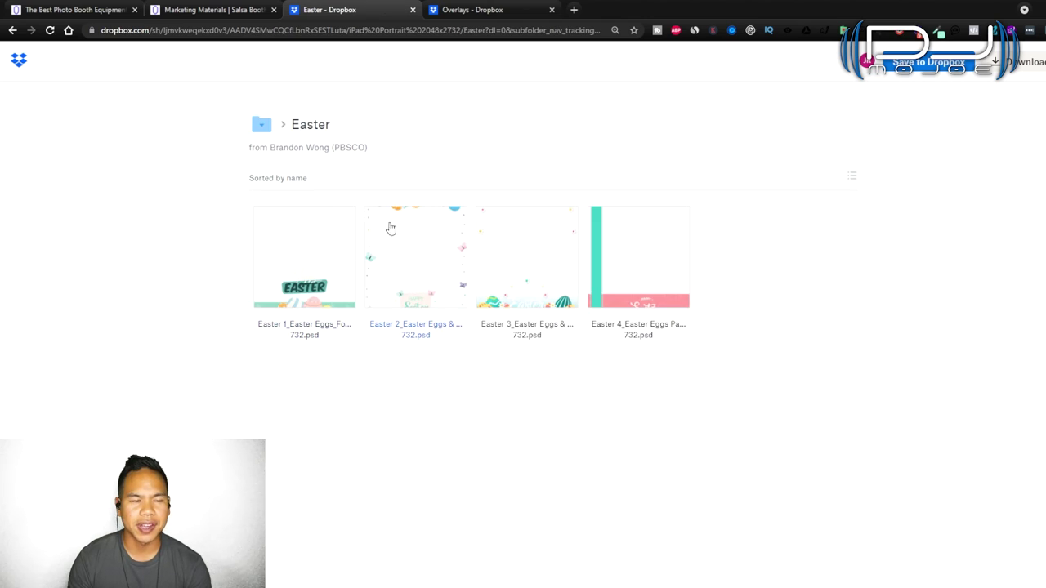
Step: Open the Easter 2 Easter Eggs & Butterflies pastel template in Photoshop and expand Group 1
left_click(423, 263)
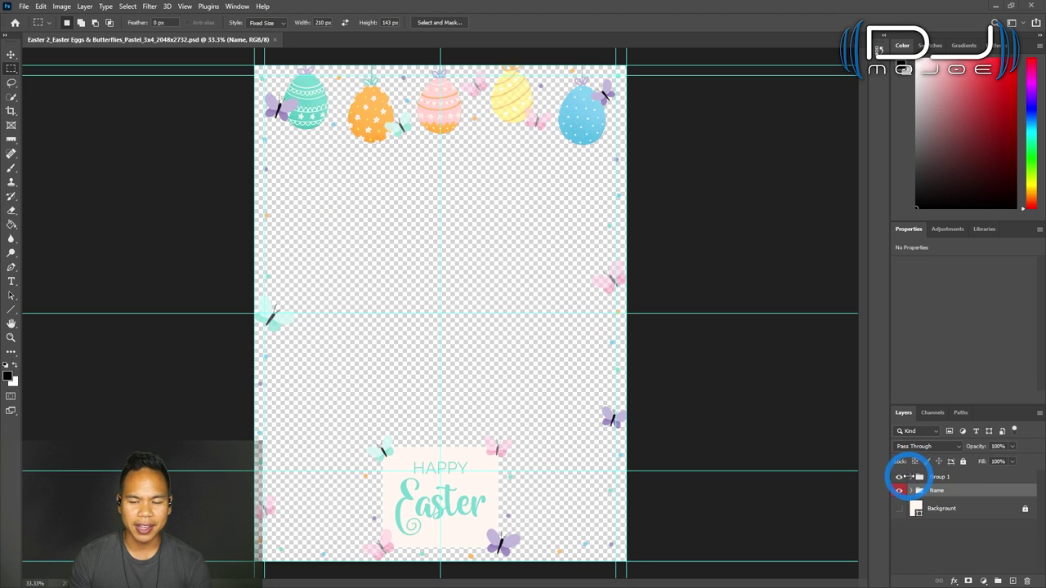
left_click(910, 477)
Step: Move Layer 9 into Group 1 above Layer 8 copy 4 and toggle it to see its confetti dots
left_click(946, 490)
left_click_drag(946, 493, 953, 494)
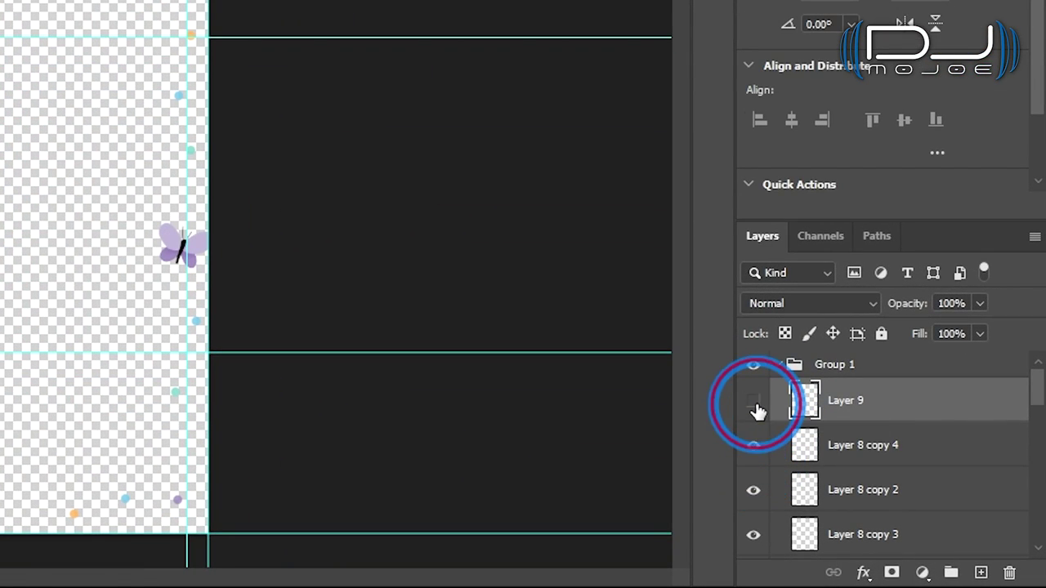
left_click(754, 404)
left_click(754, 404)
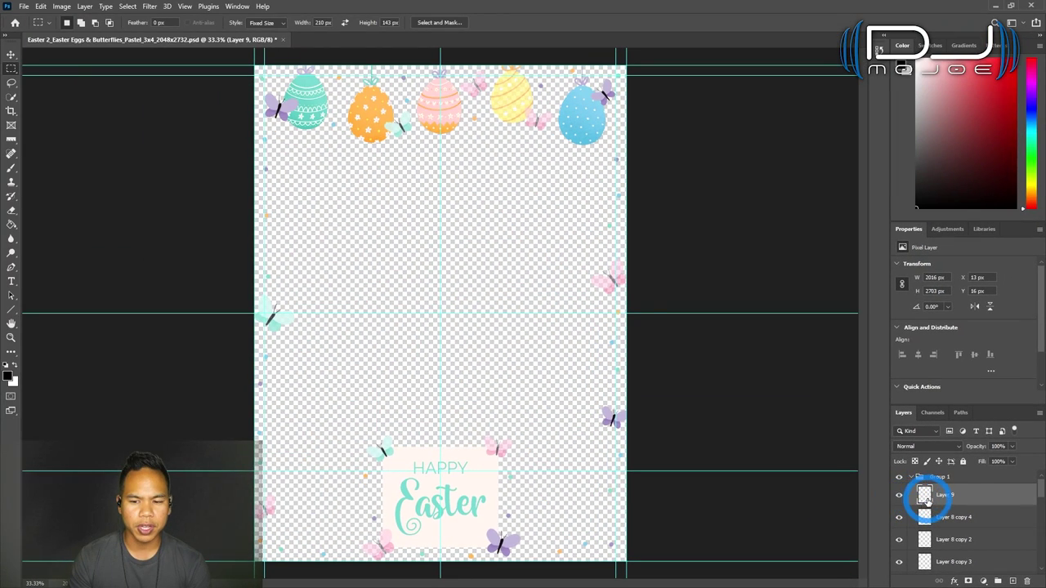
left_click(893, 492)
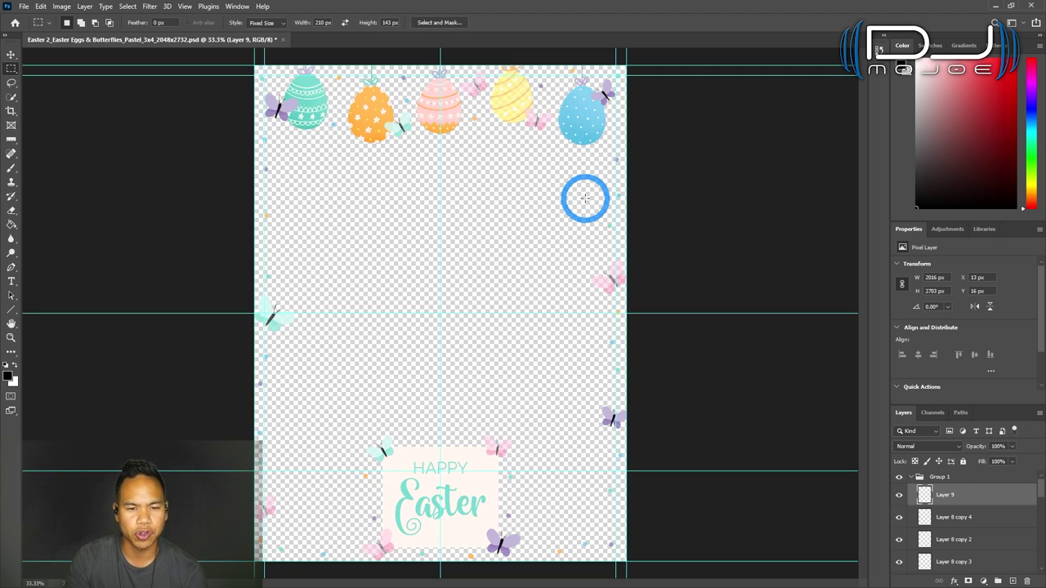
left_click(899, 495)
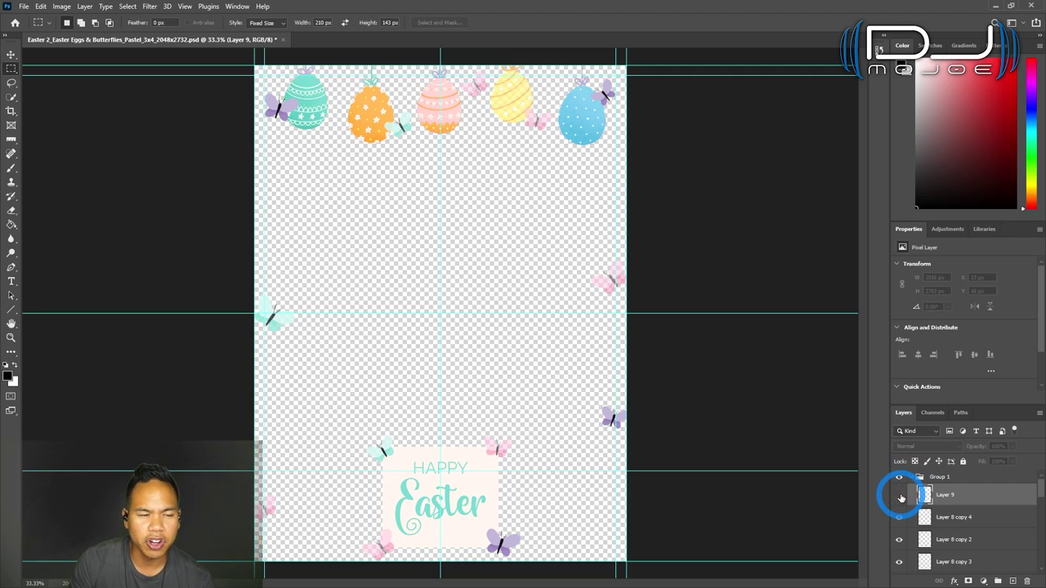
left_click(900, 496)
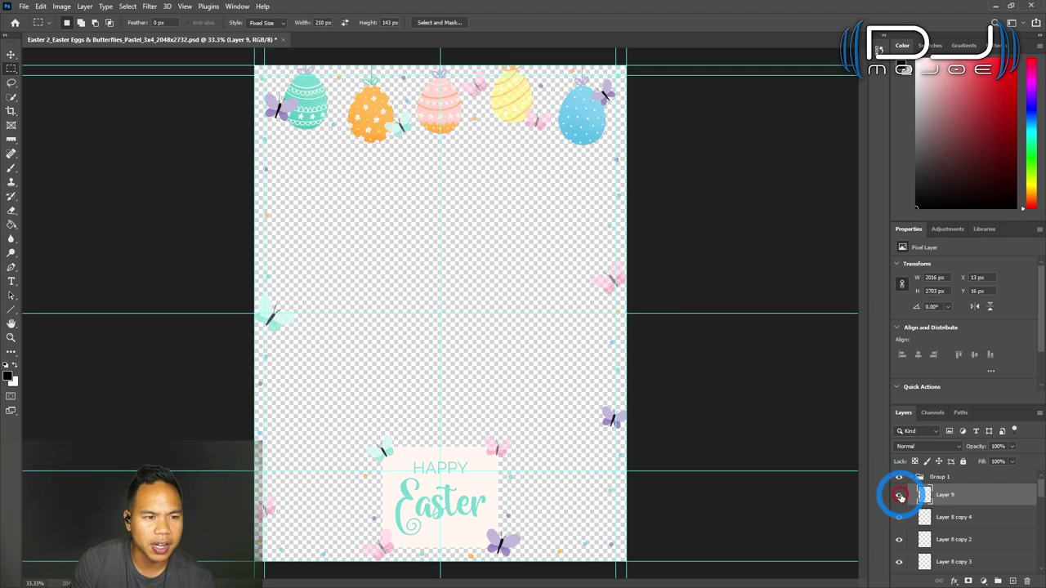
Step: Rename Layer 9 to 'Dots' and hide Layer 8 copy 4
double_click(944, 495)
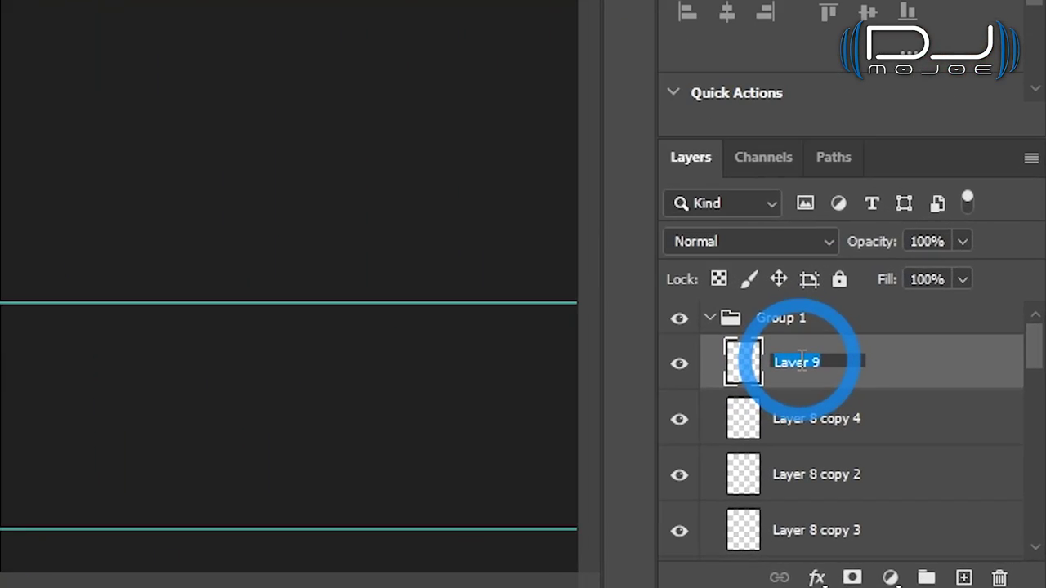
type("Dots")
key("Return")
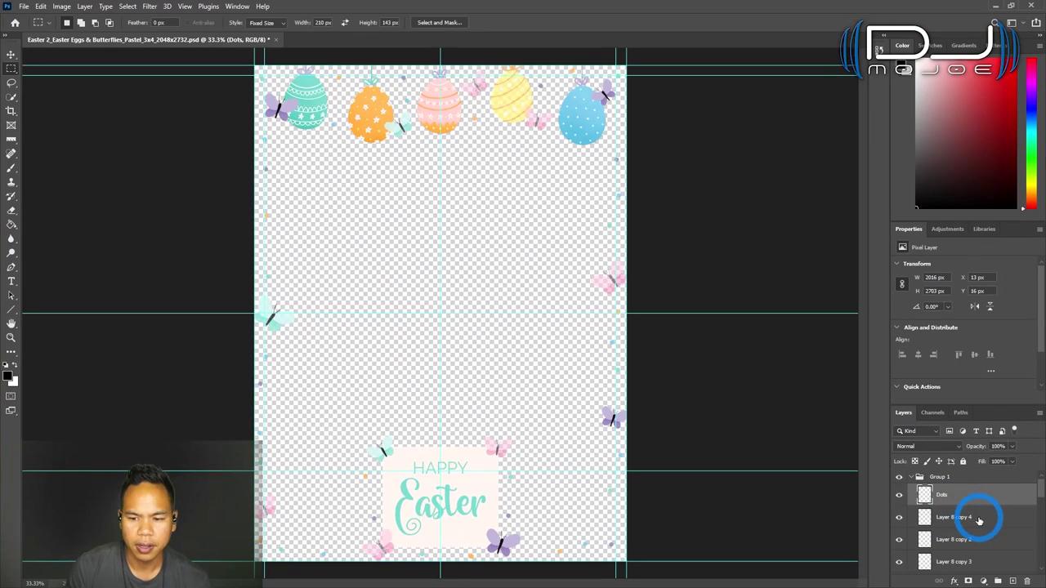
left_click(899, 518)
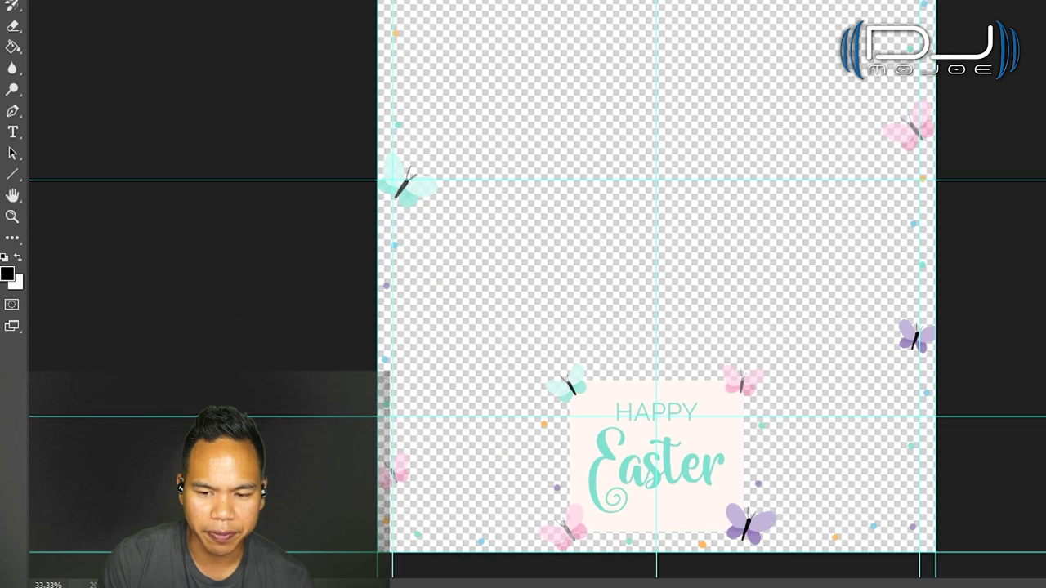
Step: Hide all the butterfly layers (Layer 8, Layer 7 and its copies) around the page
left_click(898, 539)
left_click(902, 533)
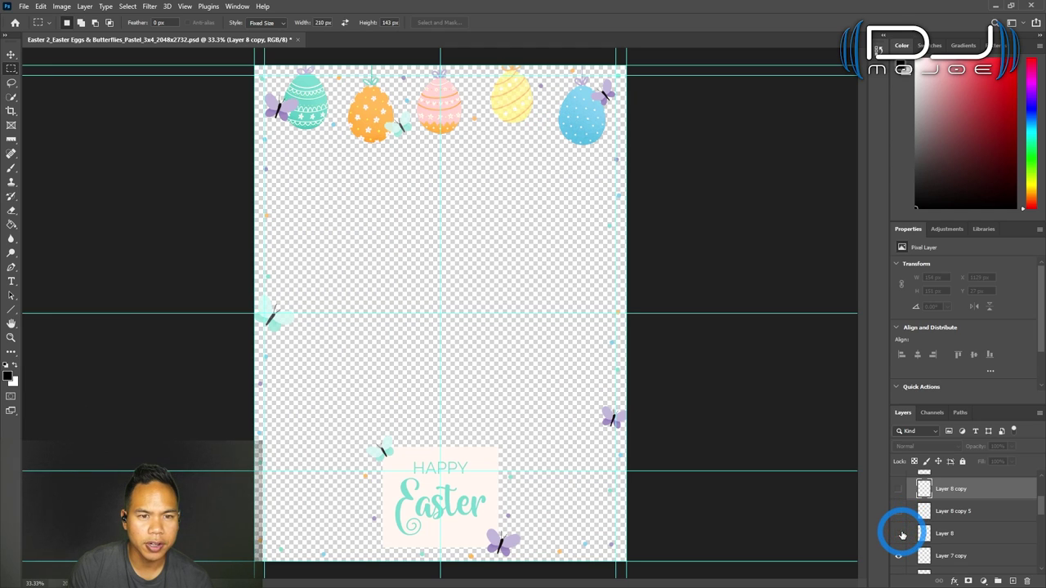
left_click(902, 533)
scroll(902, 535, "down", 1)
left_click(902, 534)
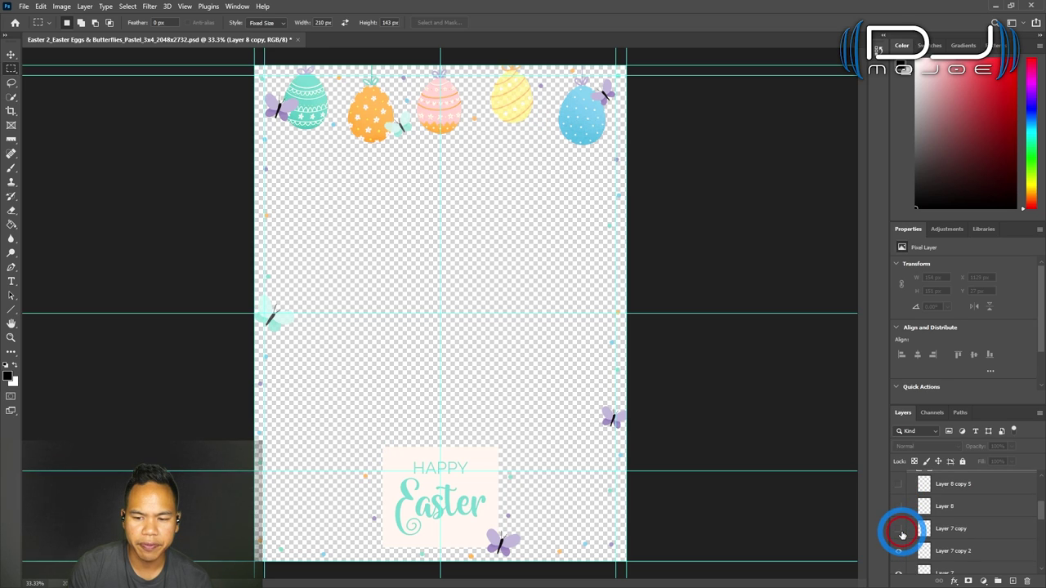
left_click(902, 534)
left_click(902, 533)
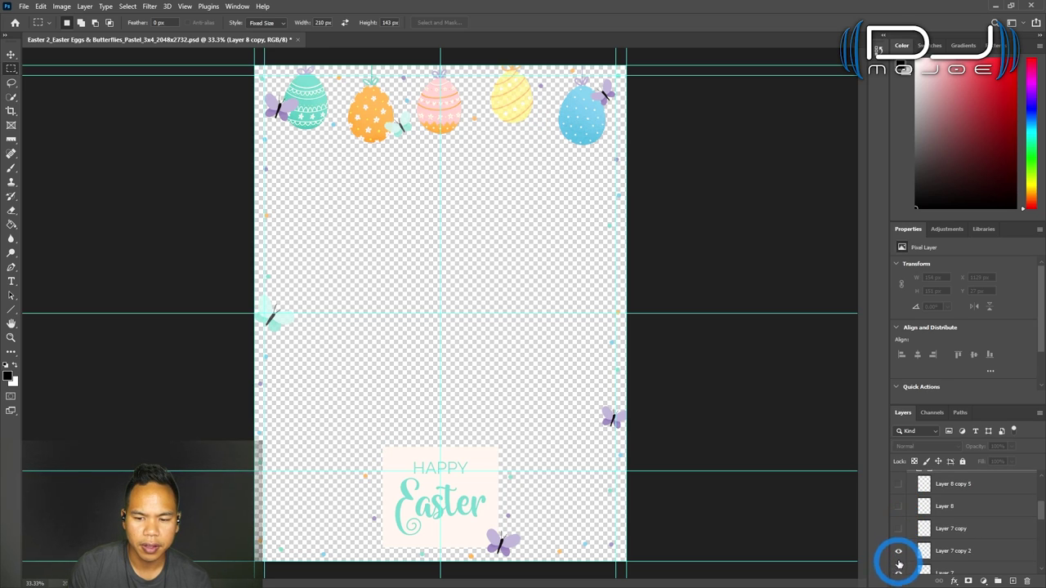
left_click(899, 553)
scroll(899, 553, "down", 1)
left_click(897, 560)
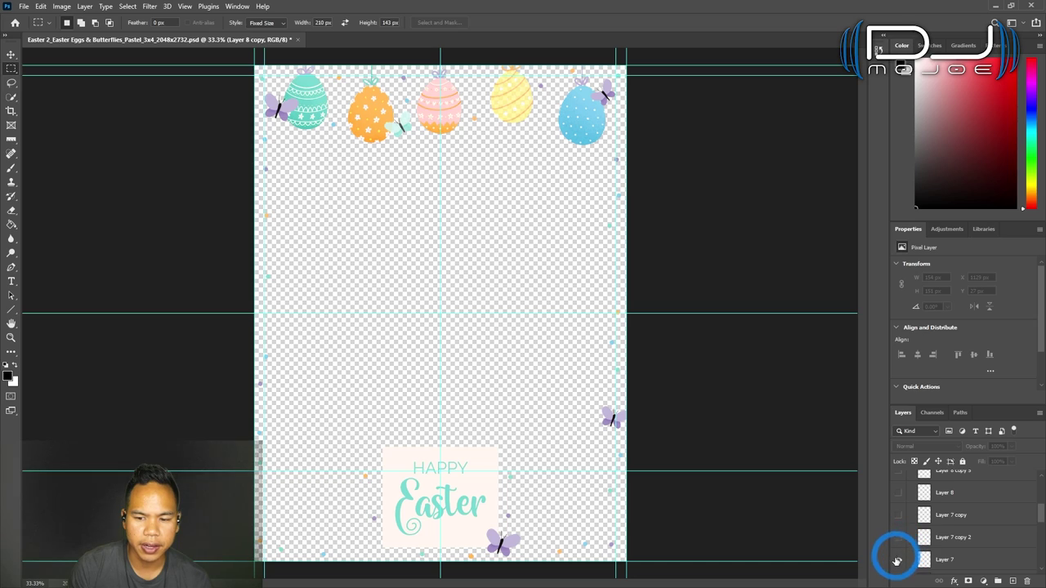
scroll(898, 549, "down", 3)
left_click(899, 537)
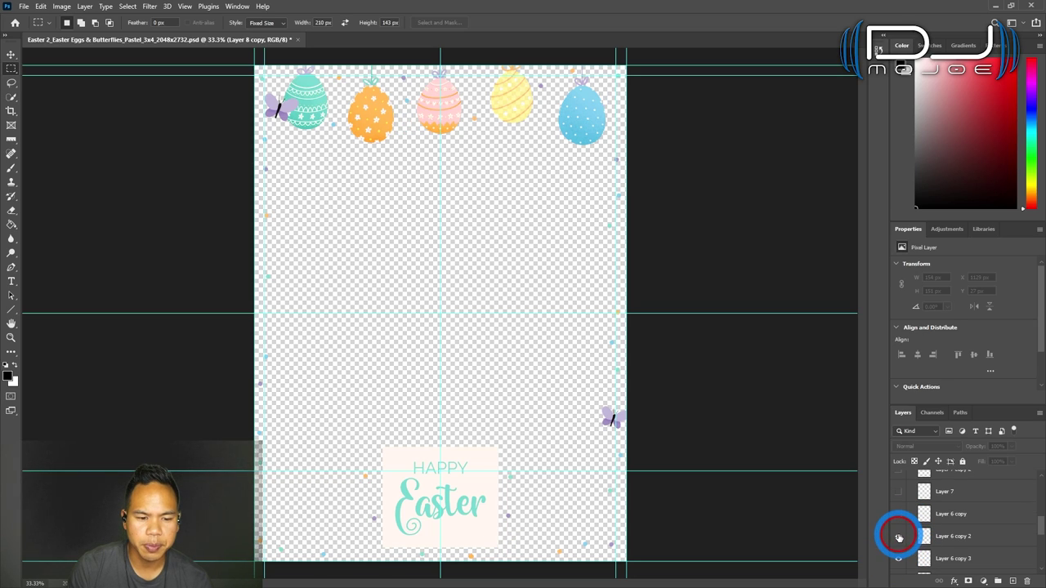
left_click(899, 538)
left_click(899, 538)
scroll(898, 536, "down", 1)
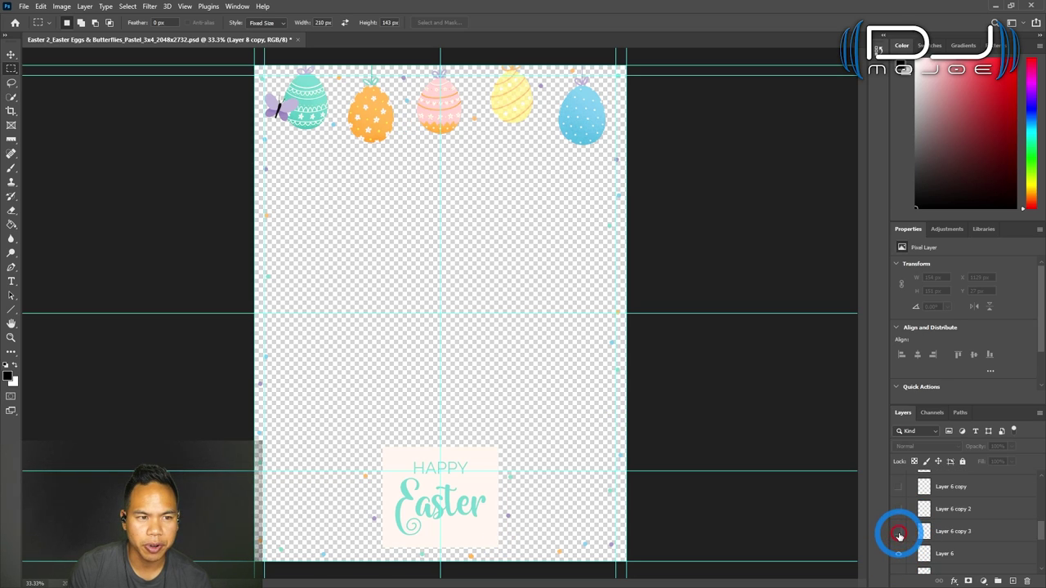
left_click(899, 536)
Step: Hide the blue, yellow, pink, orange and teal egg layers
scroll(900, 539, "down", 2)
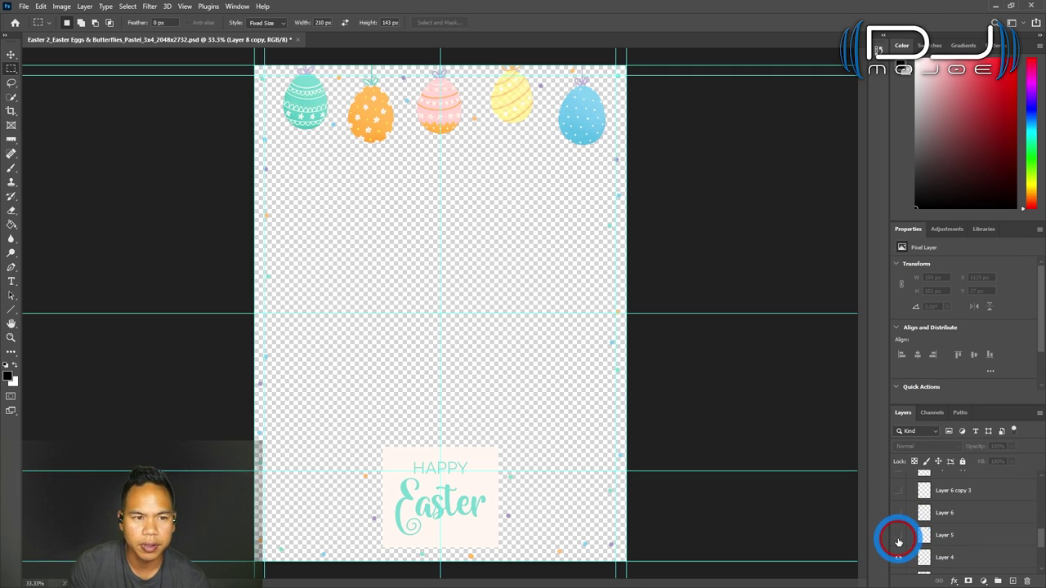
left_click(898, 542)
left_click(899, 541)
left_click(899, 541)
scroll(898, 537, "down", 1)
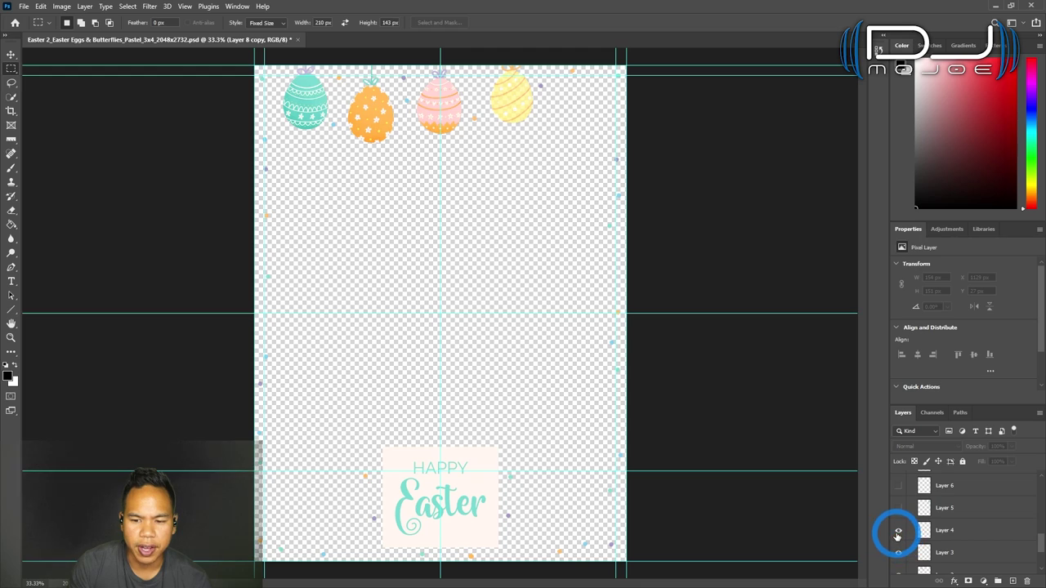
left_click(898, 533)
left_click(899, 554)
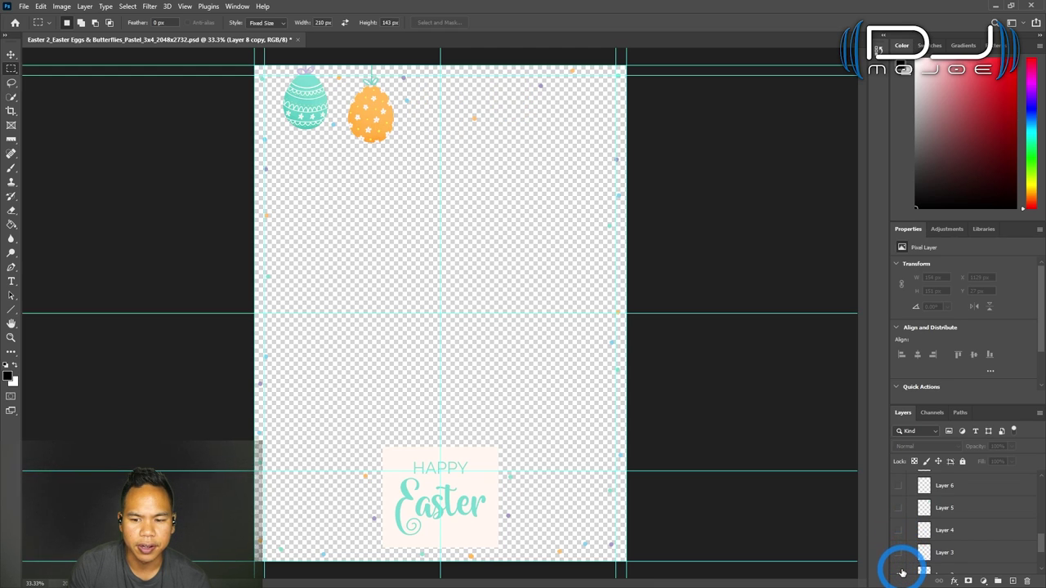
left_click(902, 572)
scroll(902, 568, "down", 2)
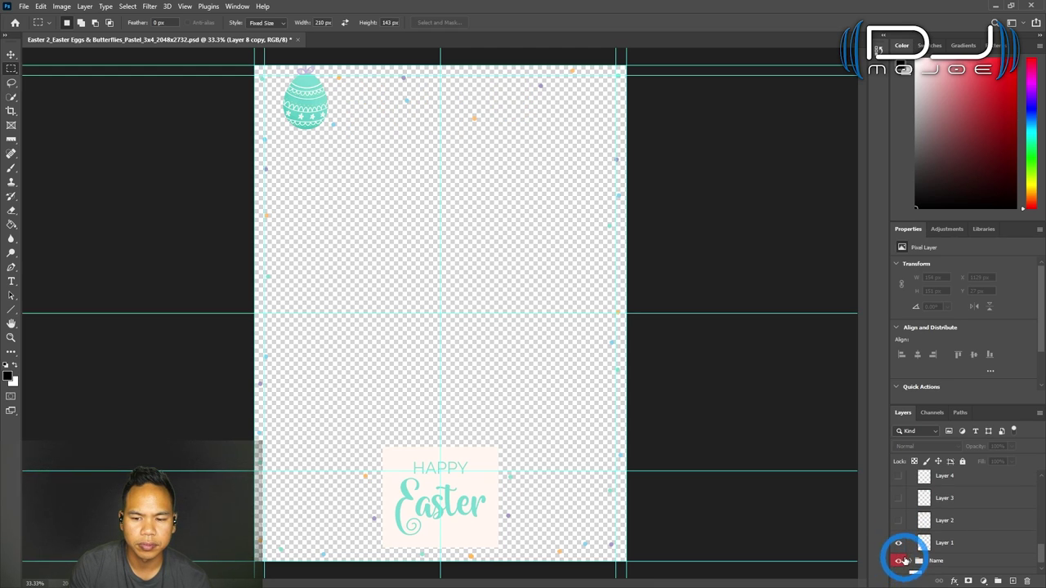
left_click(898, 543)
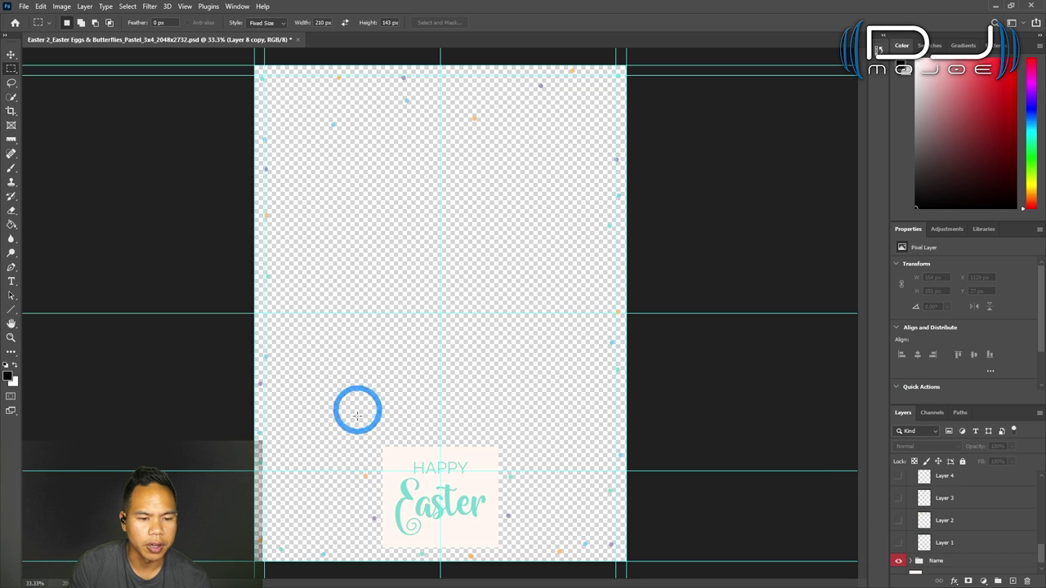
Step: Expand the Name group and click into the Easter text, which reports the Amilya font missing
left_click(910, 561)
left_click(927, 512)
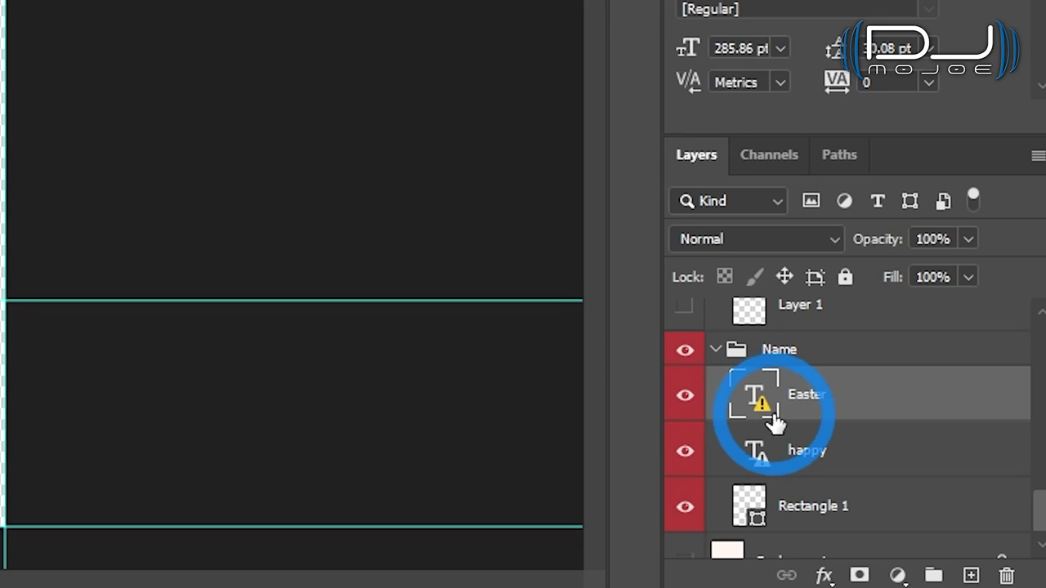
left_click(15, 286)
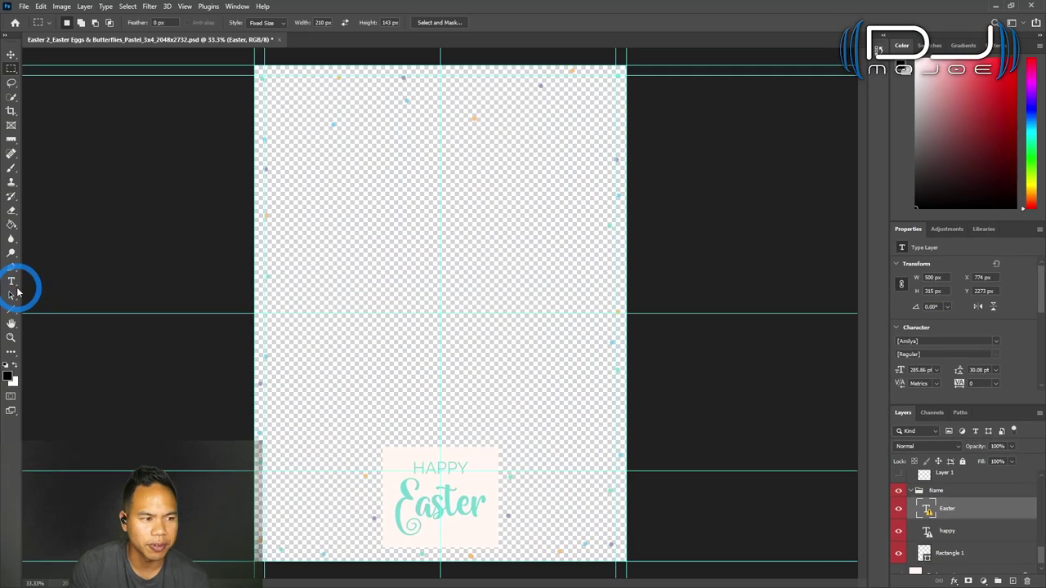
left_click(425, 496)
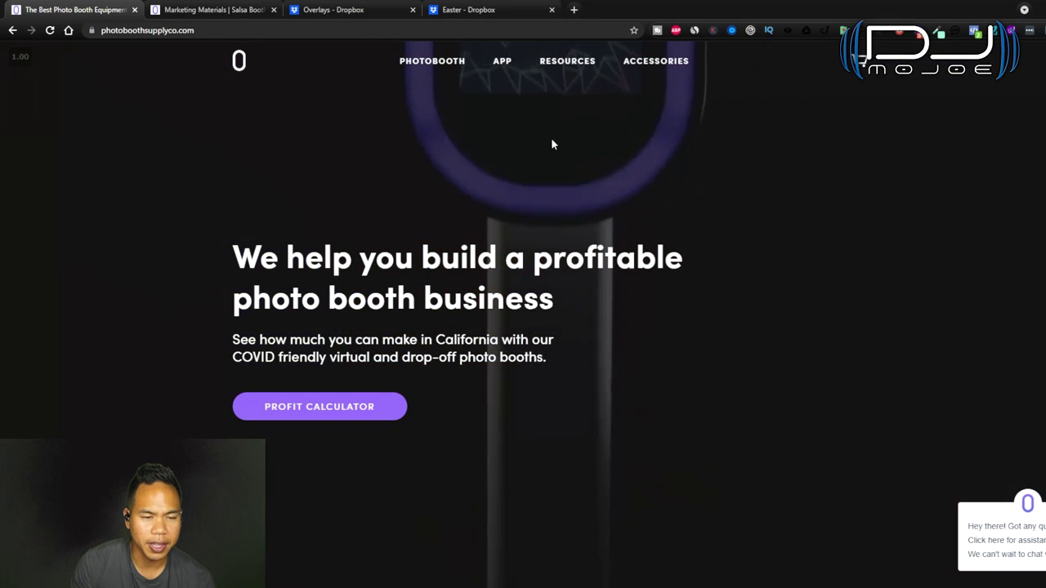
Step: Search Google for 'amilya font' and open its dafont.com page, then return to Photoshop
left_click(574, 10)
type("a")
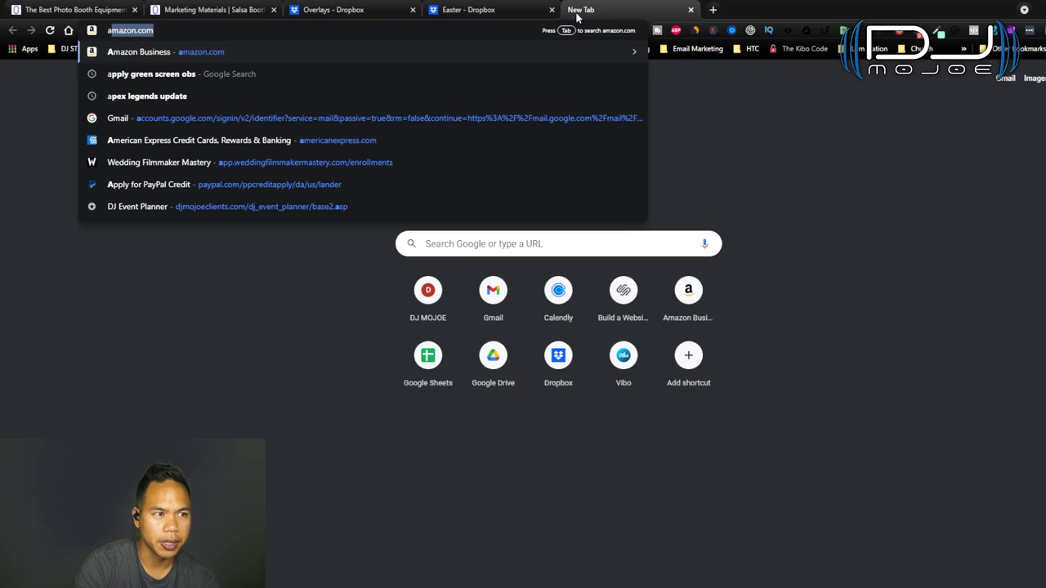
type("milya font")
key("Return")
left_click(142, 152)
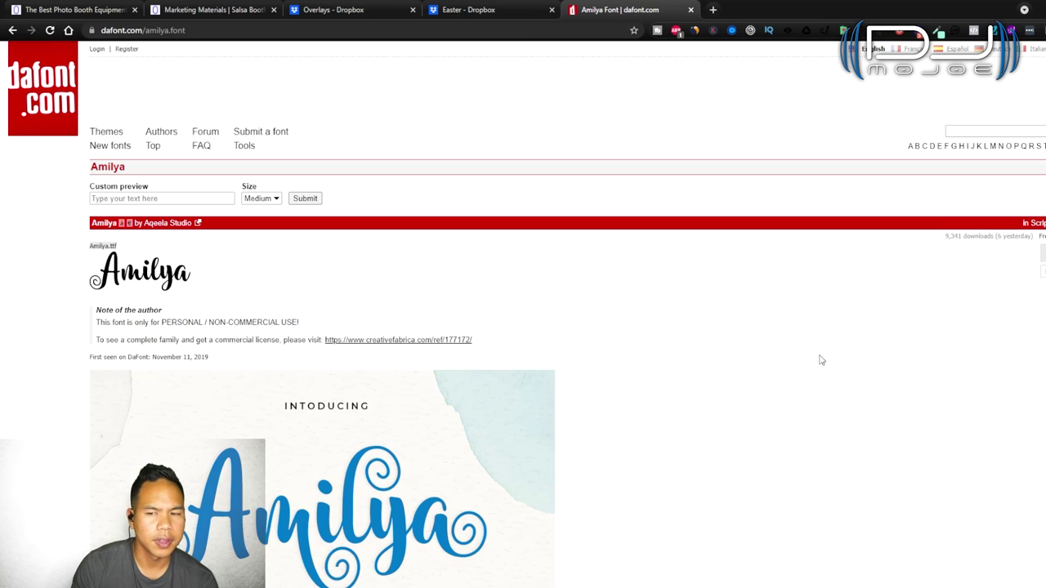
scroll(342, 490, "down", 1)
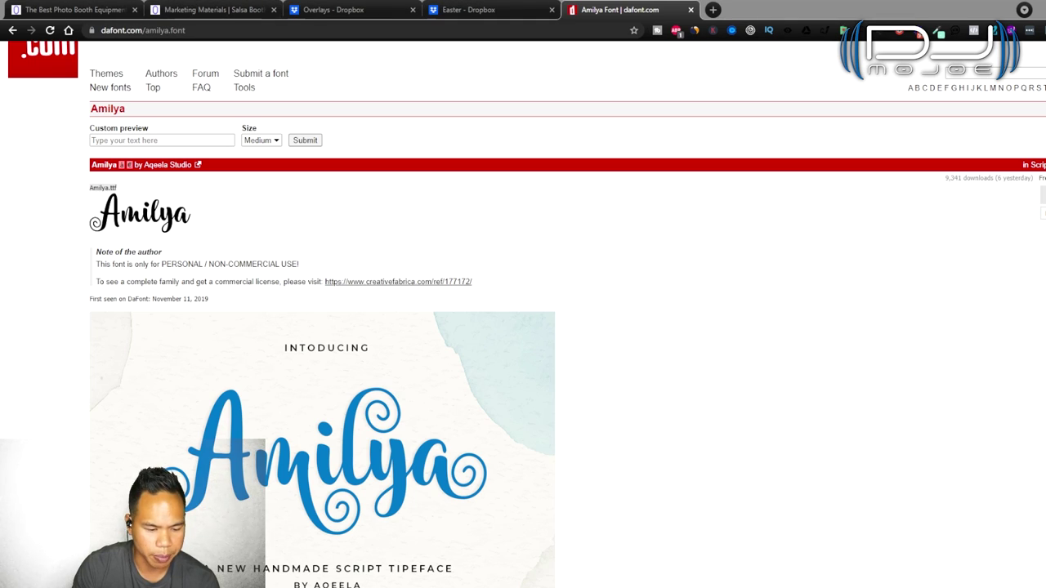
left_click(479, 497)
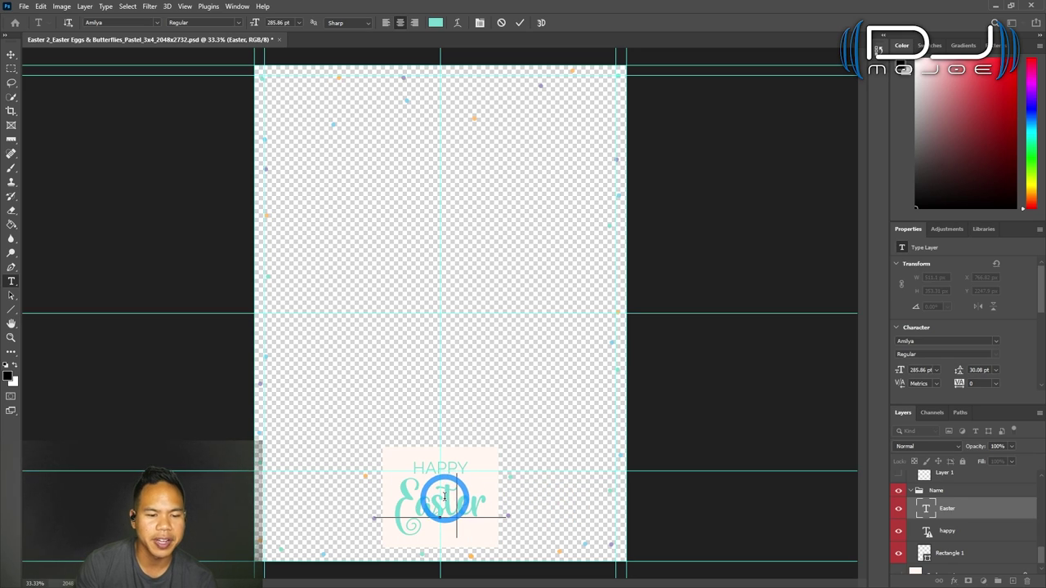
Step: Stretch the Rectangle 1 card sideways to 1146.99 × 575 px with Free Transform and reposition it
left_click(271, 79)
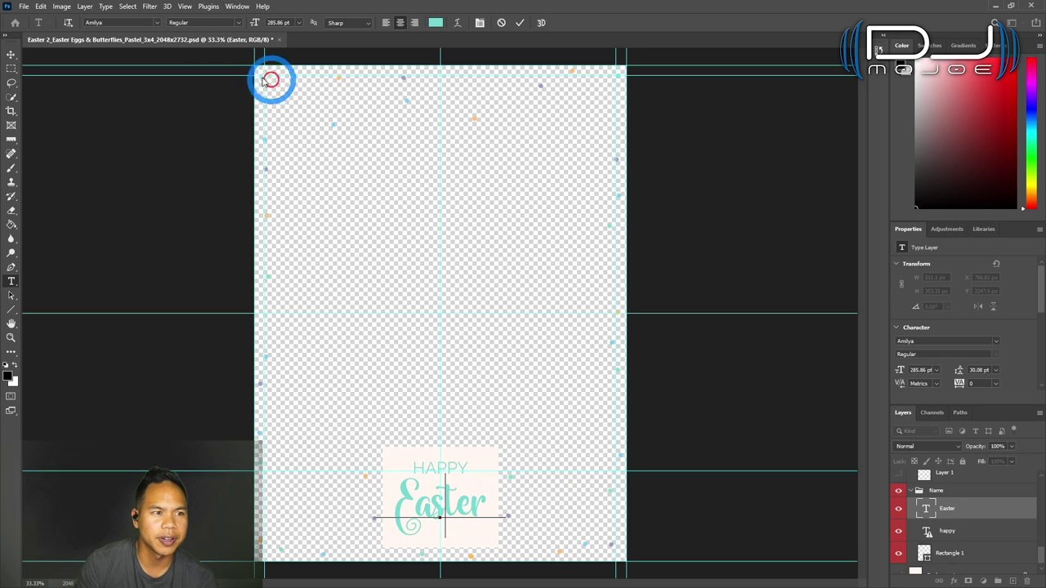
left_click(509, 482)
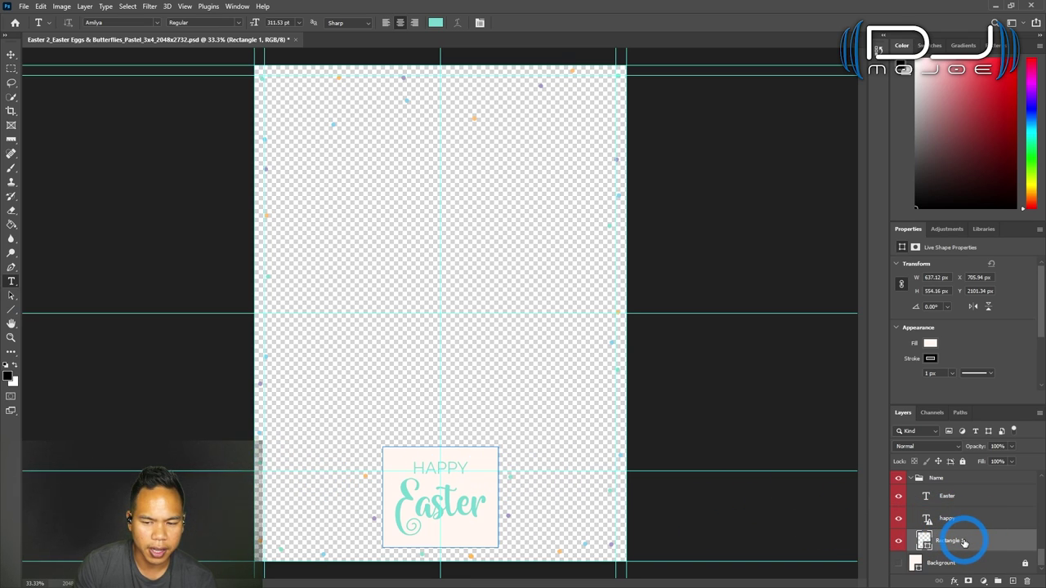
key("ctrl+t")
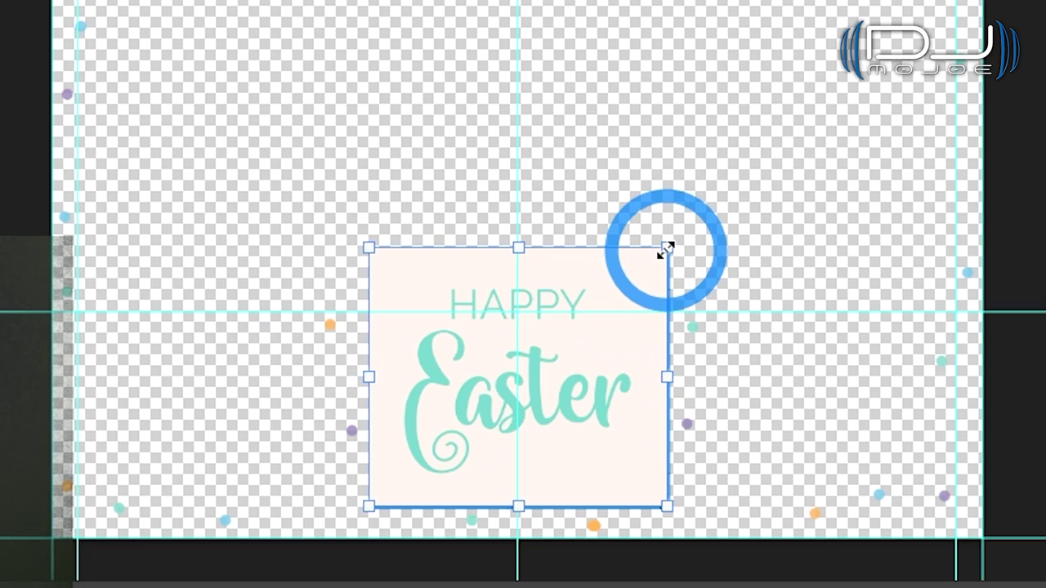
left_click_drag(497, 447, 504, 443)
left_click_drag(682, 236, 720, 202)
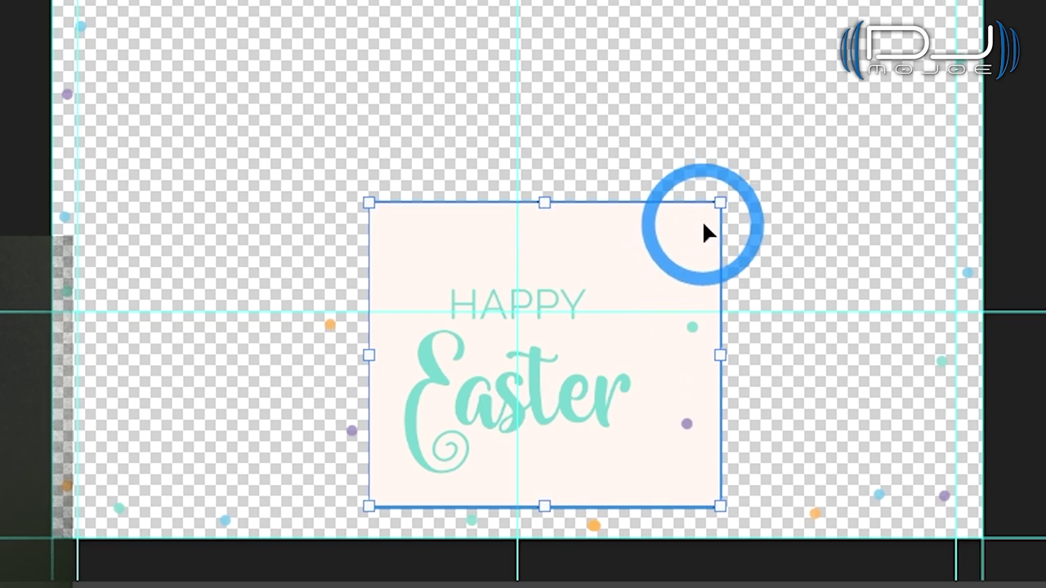
key("ctrl+z")
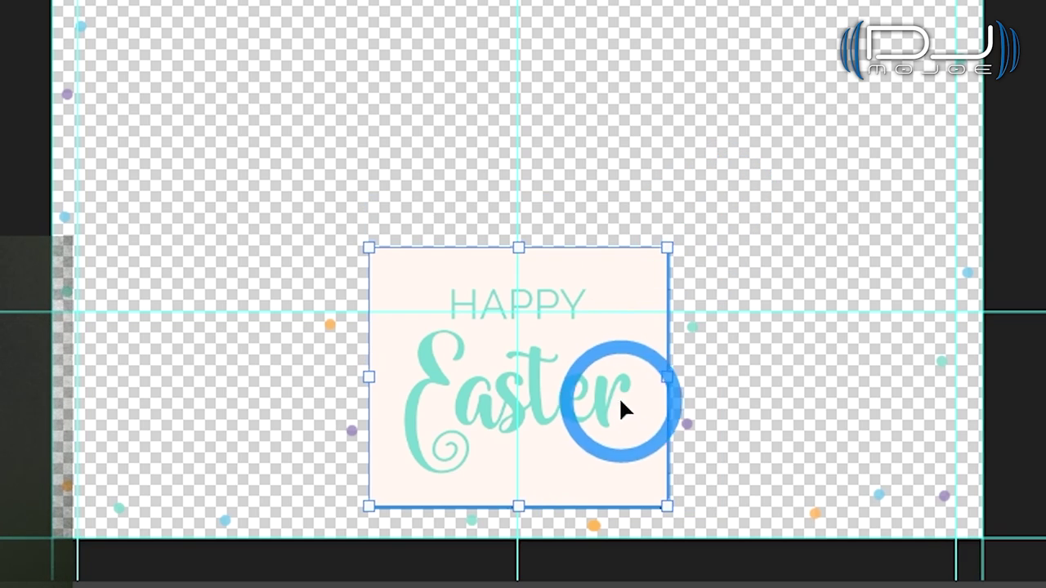
left_click_drag(669, 377, 745, 377)
left_click_drag(369, 377, 280, 377)
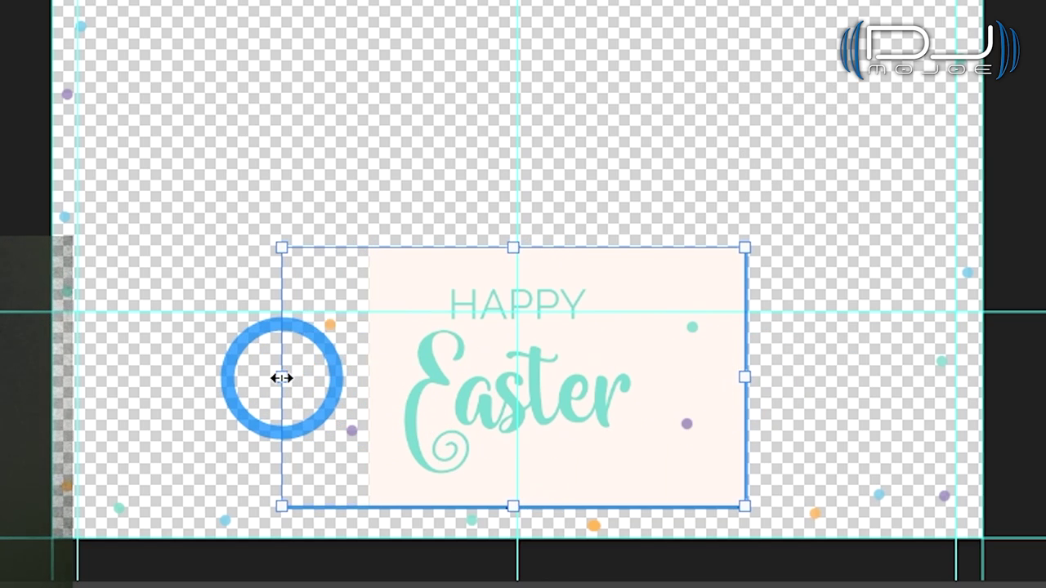
left_click_drag(583, 397, 645, 331)
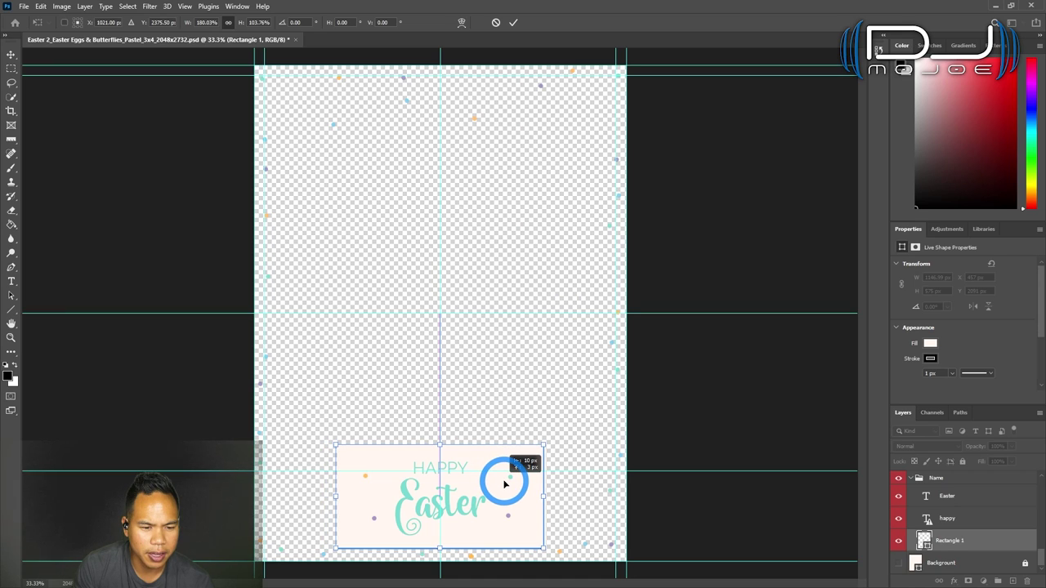
left_click_drag(504, 484, 502, 484)
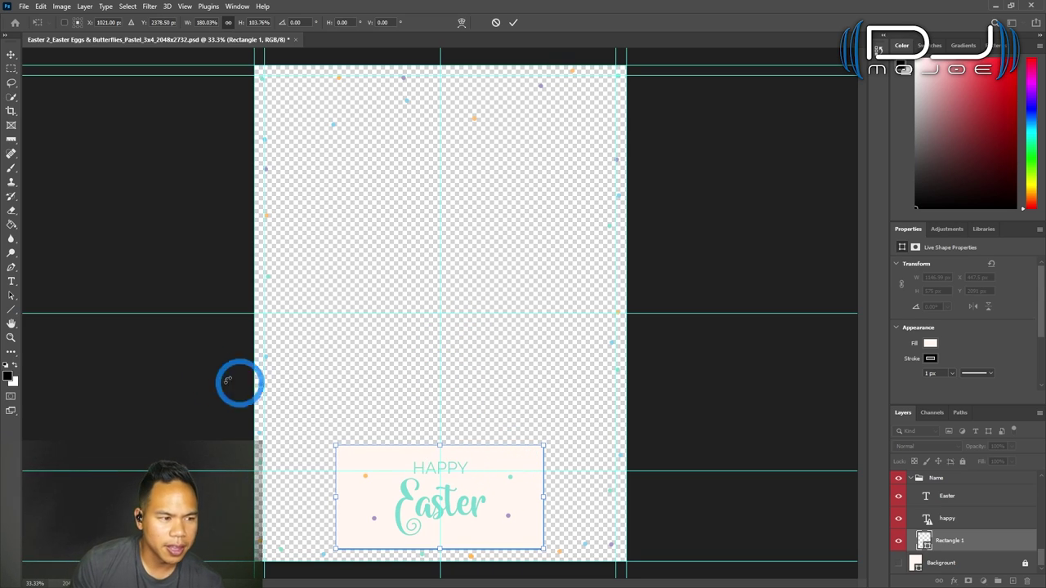
left_click(11, 281)
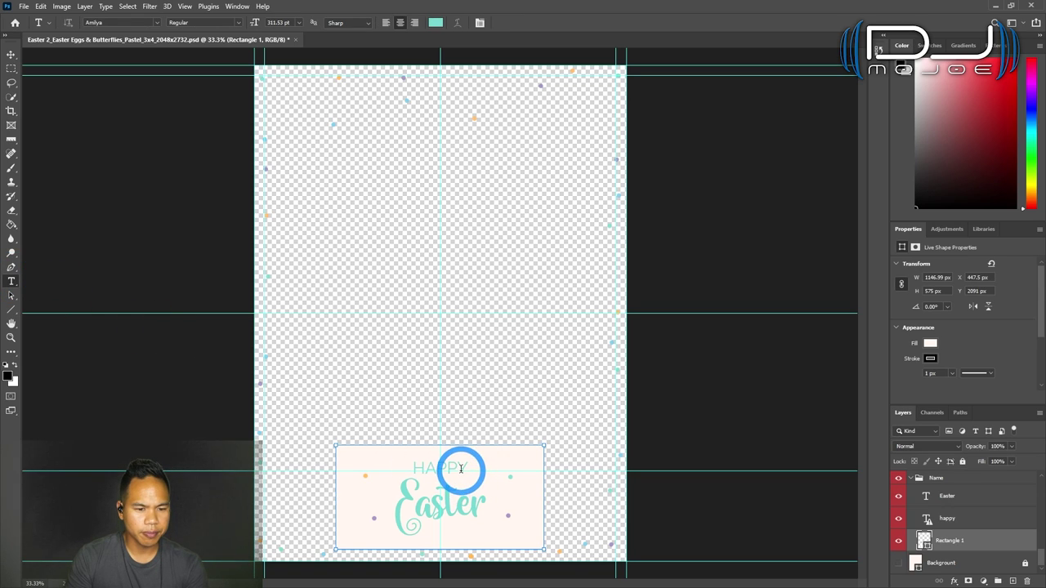
Step: Select all of the heading text and tighten its line spacing in the Character panel
left_click(457, 465)
double_click(463, 468)
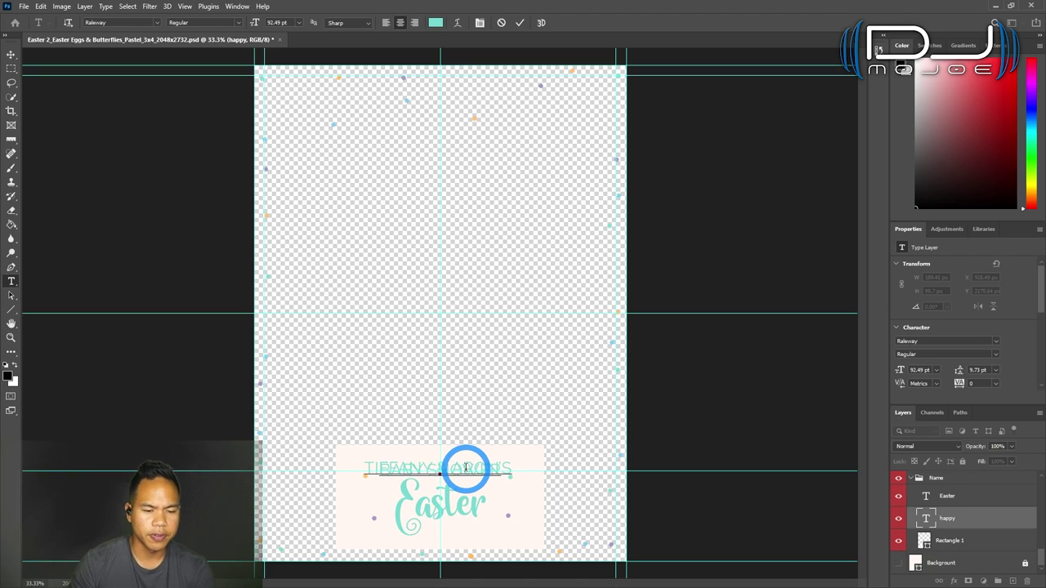
double_click(467, 471)
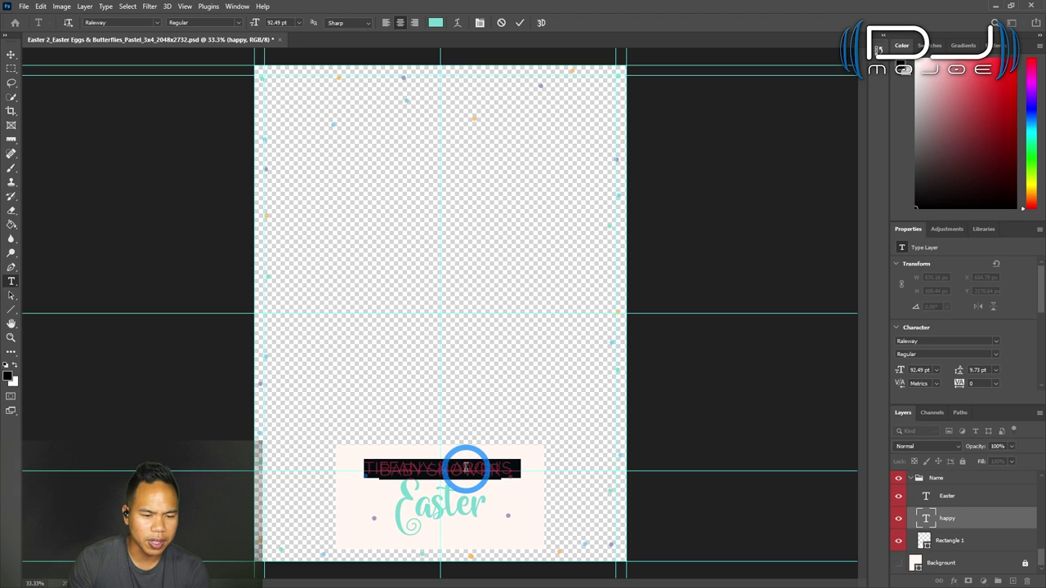
left_click(450, 471)
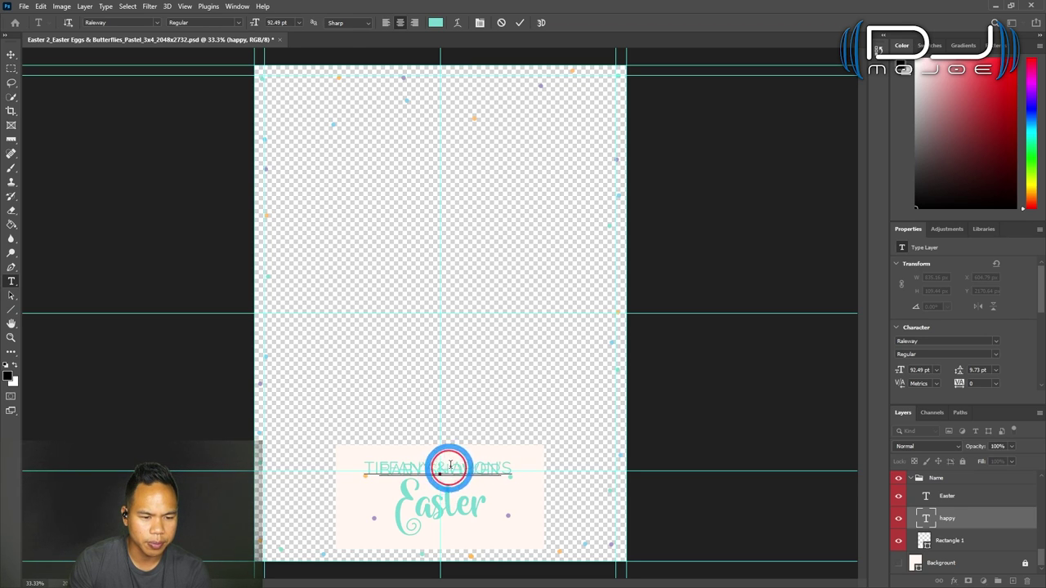
key("ctrl+a")
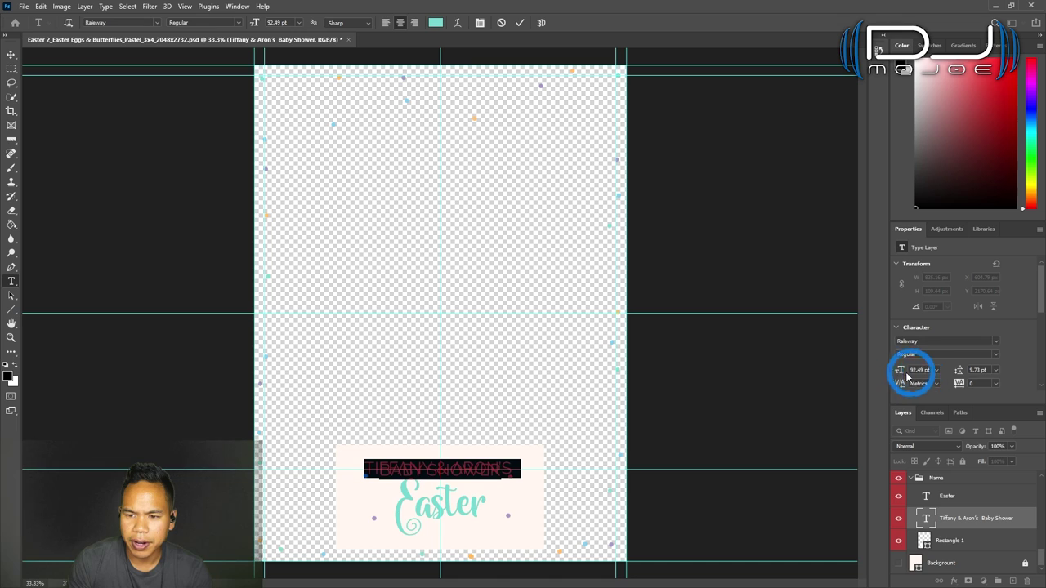
left_click(996, 370)
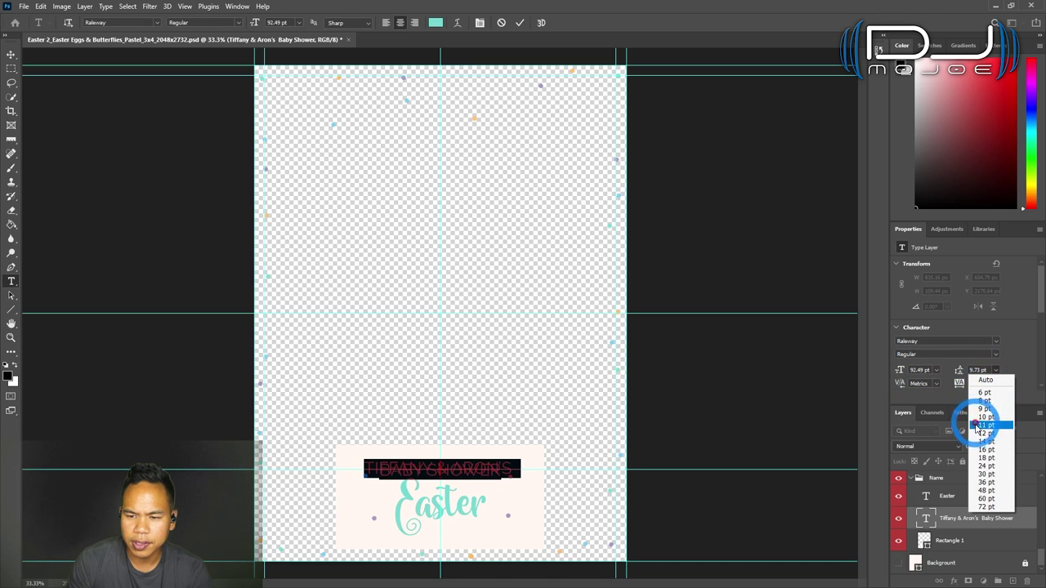
left_click(988, 474)
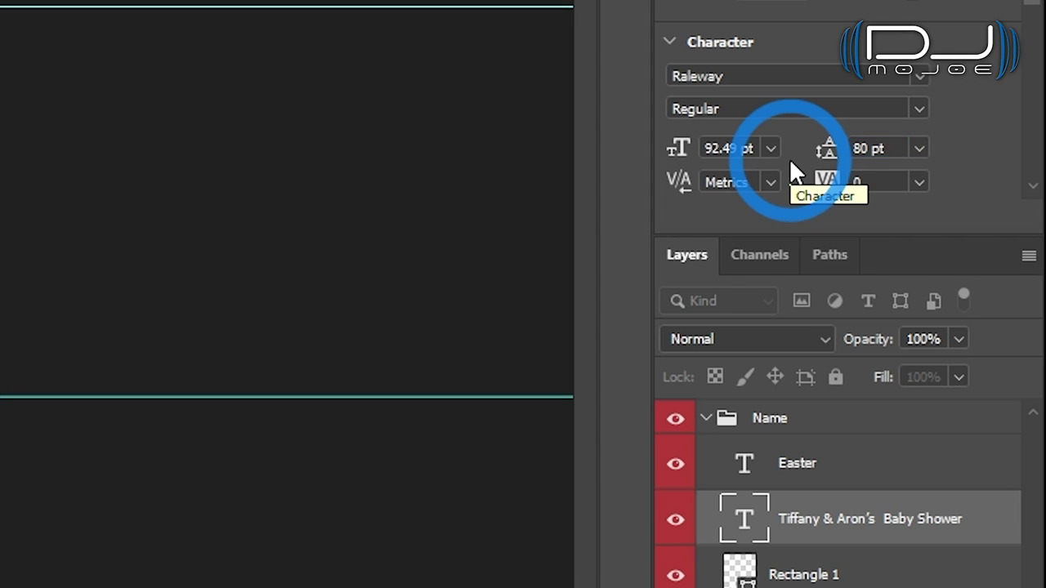
Step: Nudge the Easter text layer slightly right and down with the Move tool
left_click(948, 497)
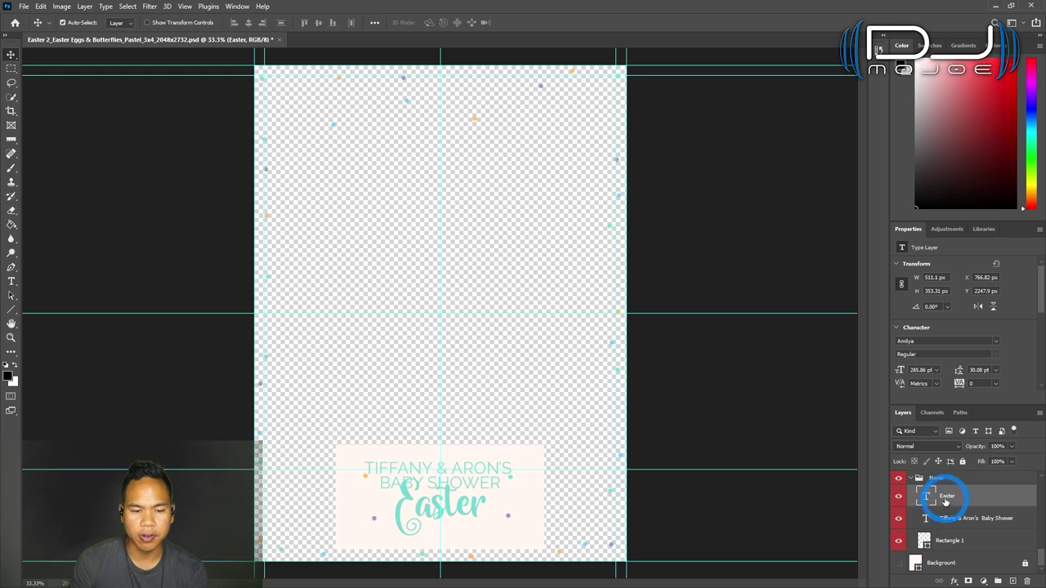
key("h")
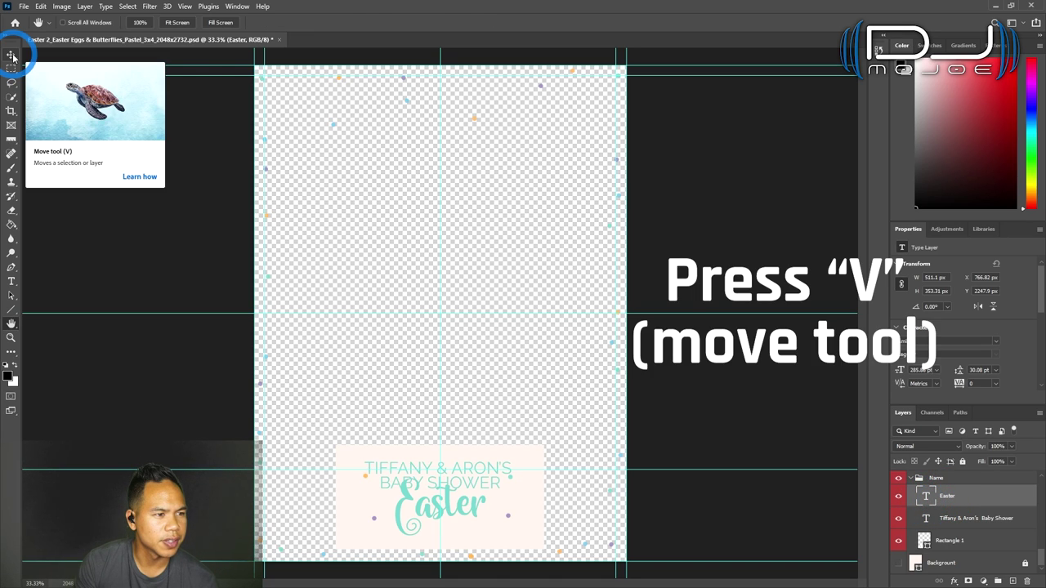
left_click(11, 55)
left_click_drag(440, 498, 466, 495)
Step: Set the couple's-names heading leading to 100 pt and commit the text edit
left_click(427, 451)
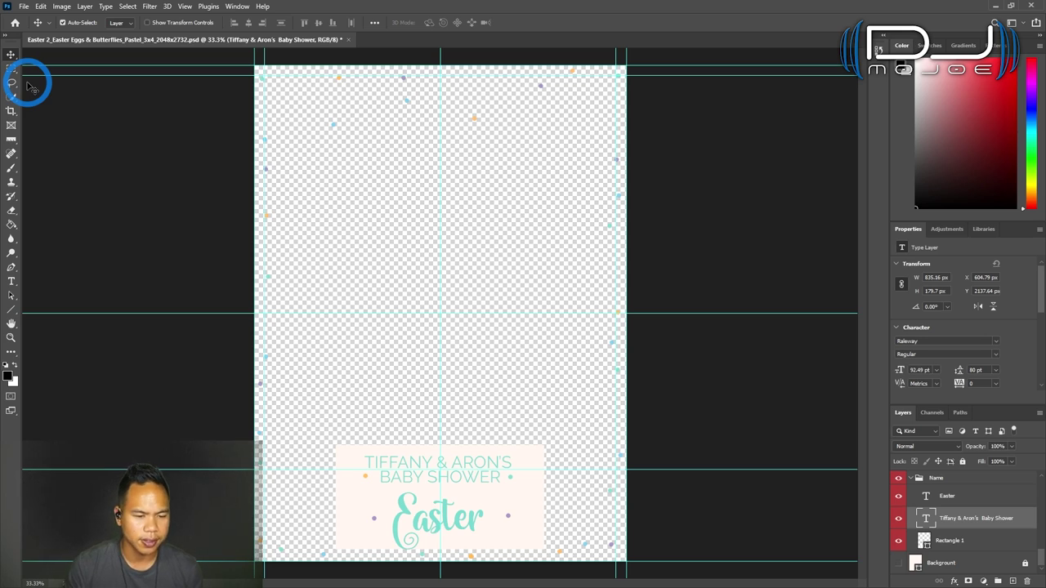
left_click(462, 459)
double_click(466, 459)
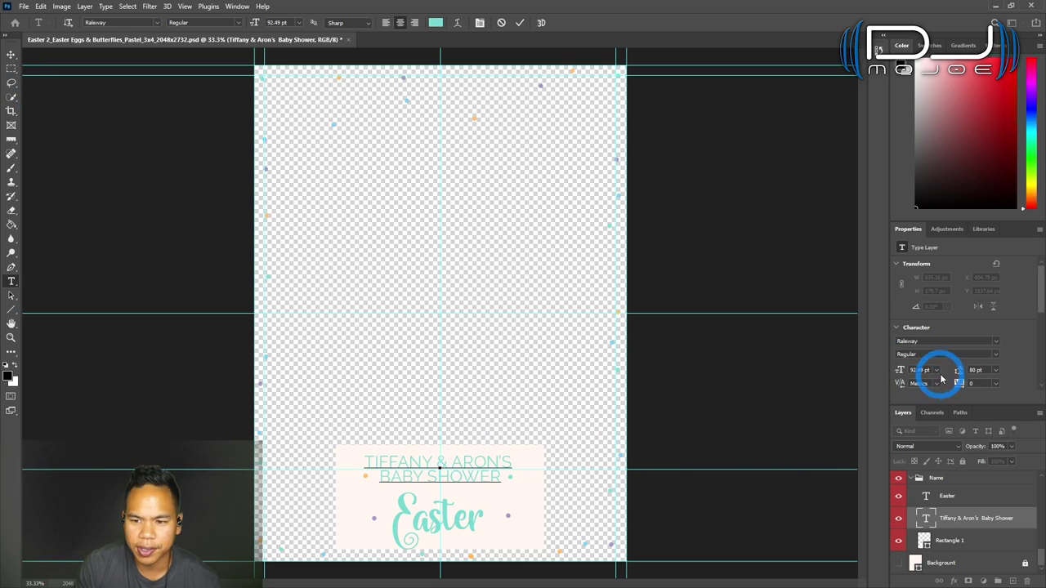
key("ctrl+a")
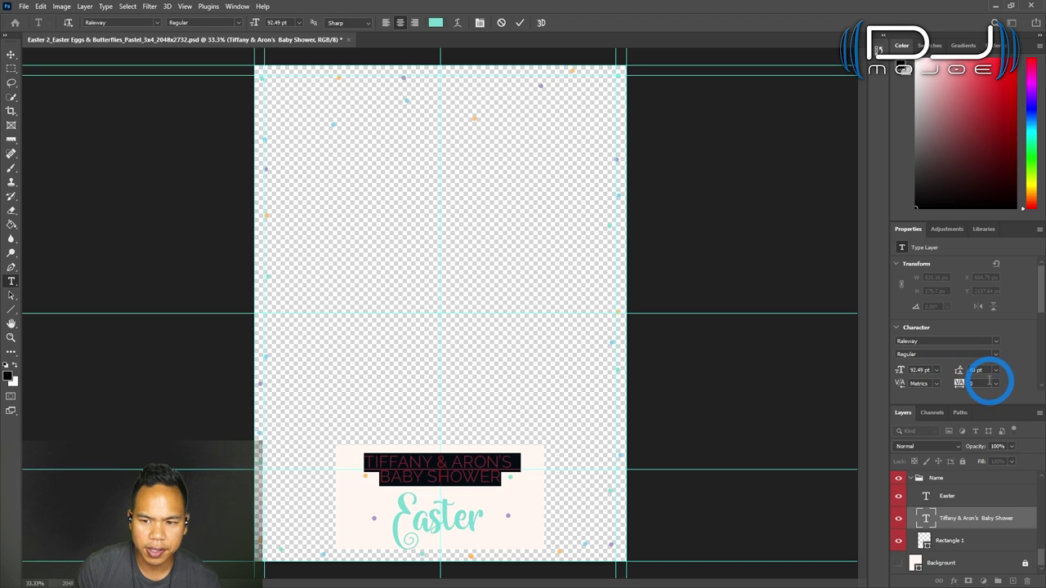
left_click(994, 373)
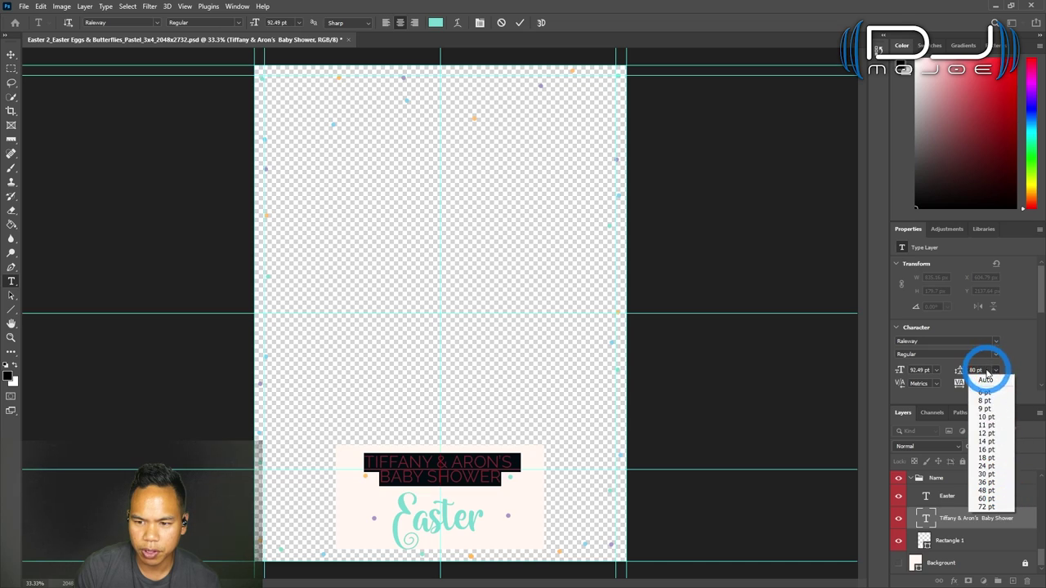
left_click(983, 369)
left_click(957, 370)
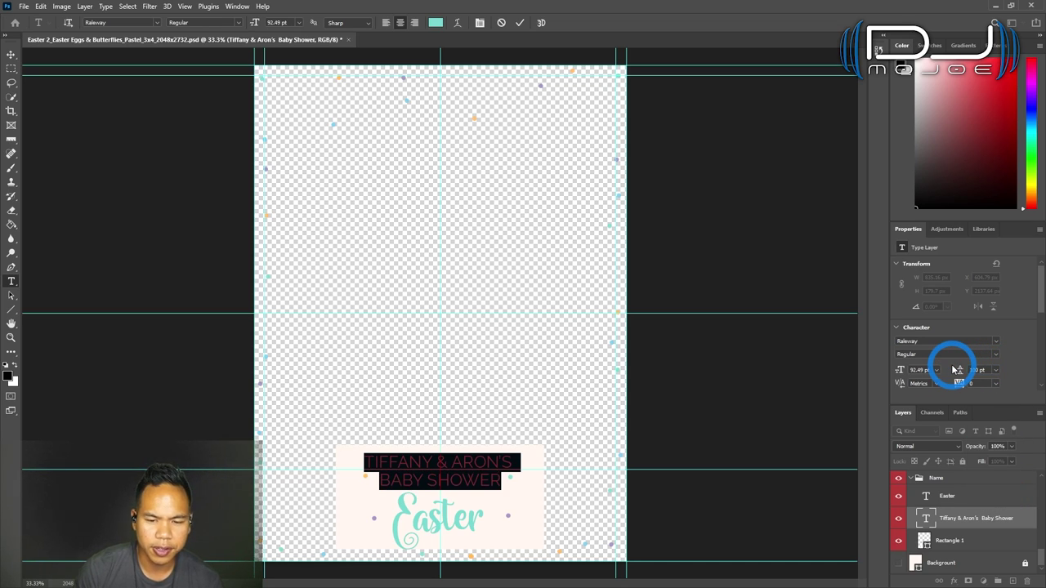
left_click(673, 346)
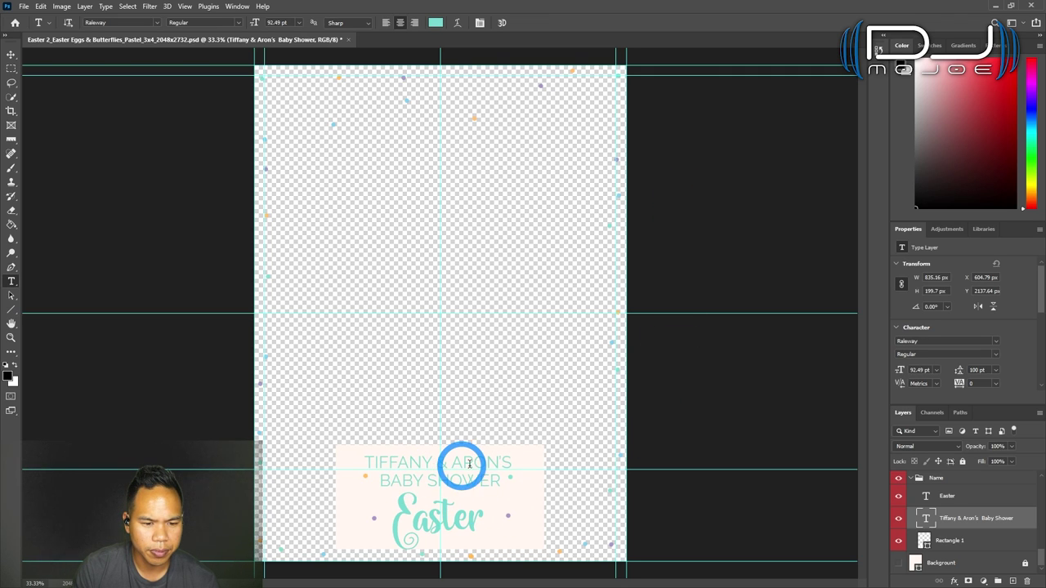
Step: Replace Easter with 'Baby Shower', delete the BABY SHOWER heading line, and move the script up
double_click(439, 517)
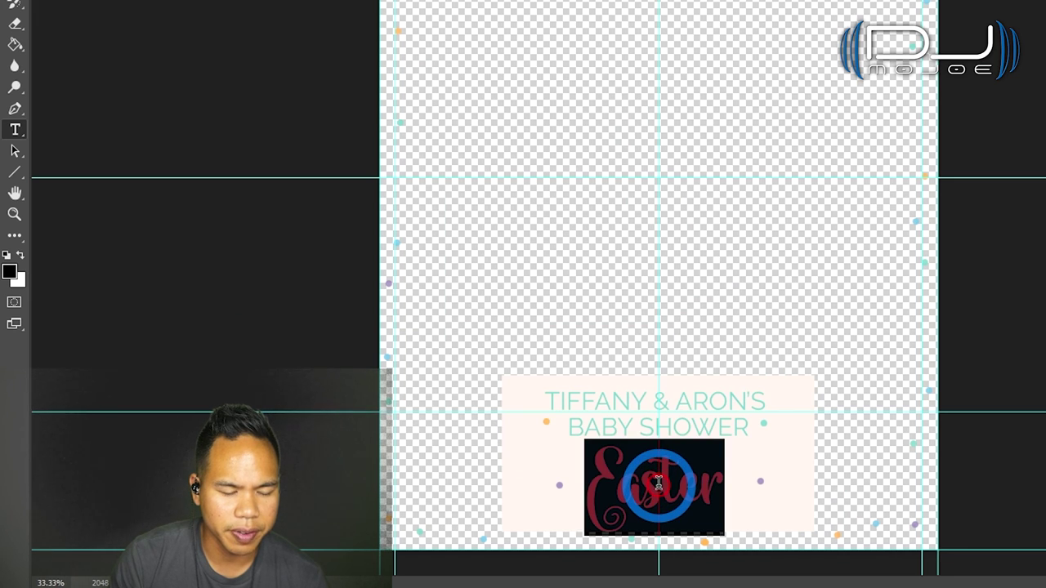
type("Baby Show")
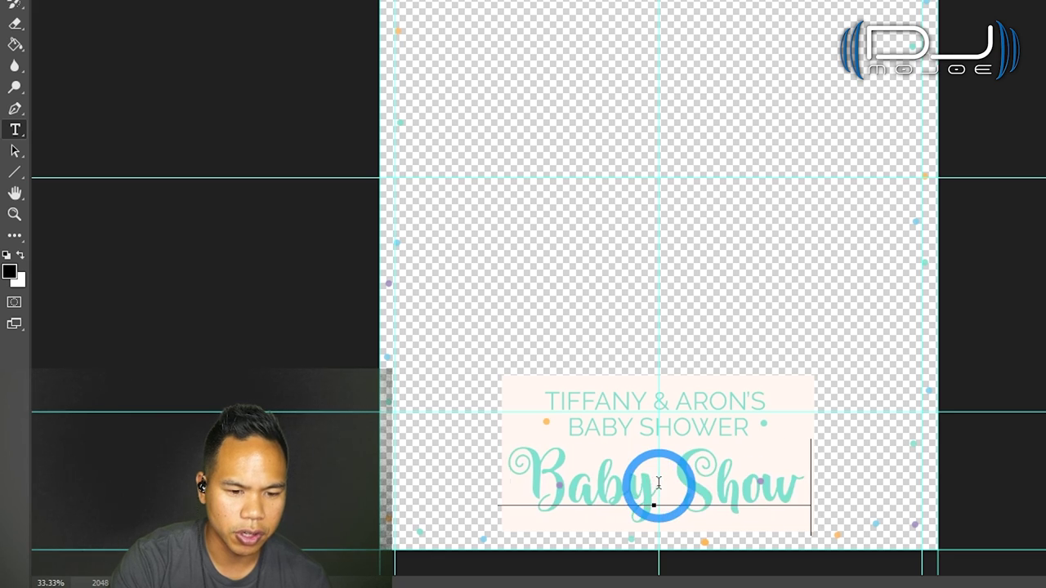
type("er")
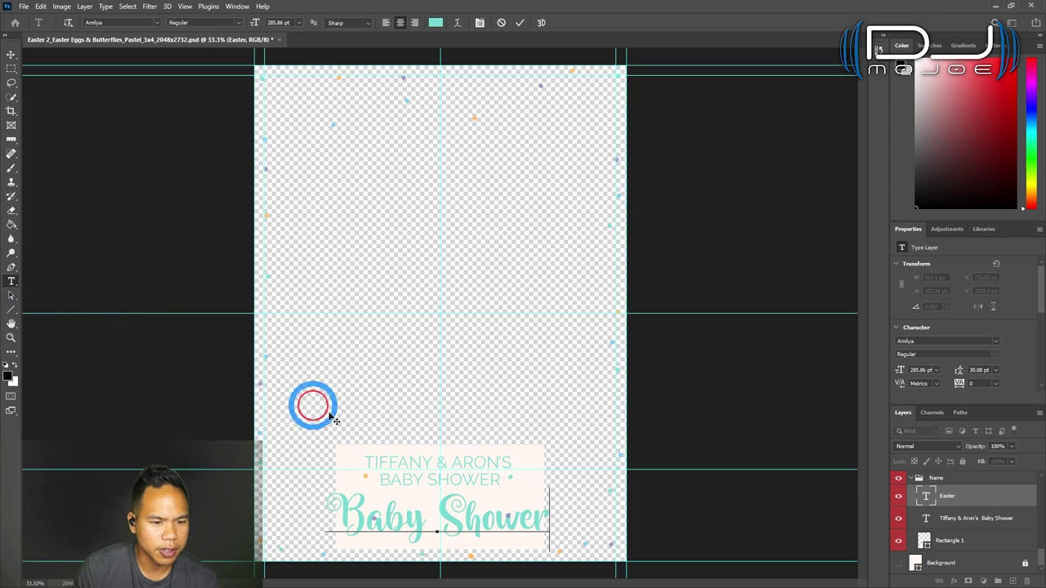
left_click_drag(378, 478, 500, 479)
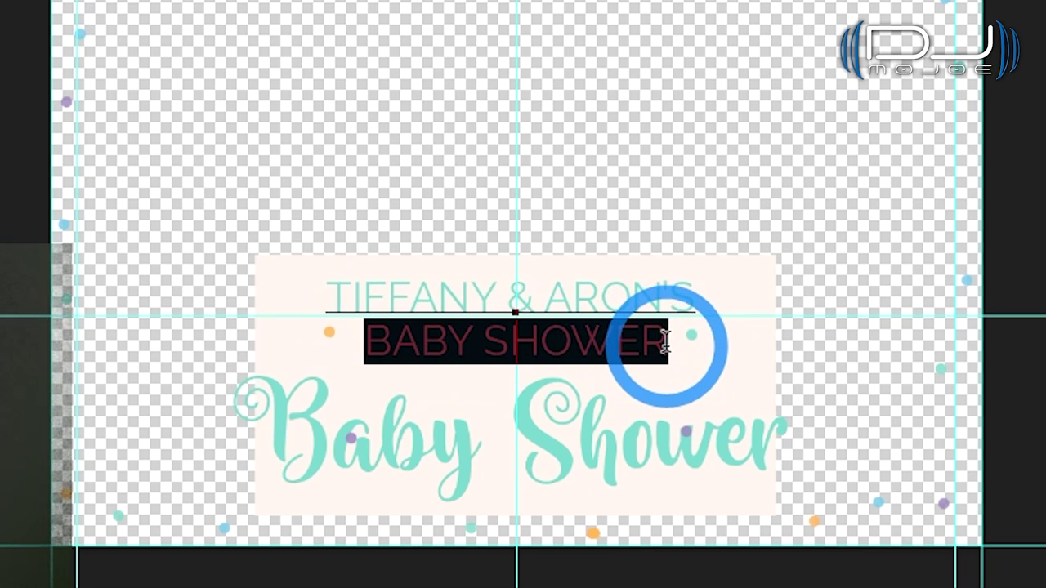
key("BackSpace")
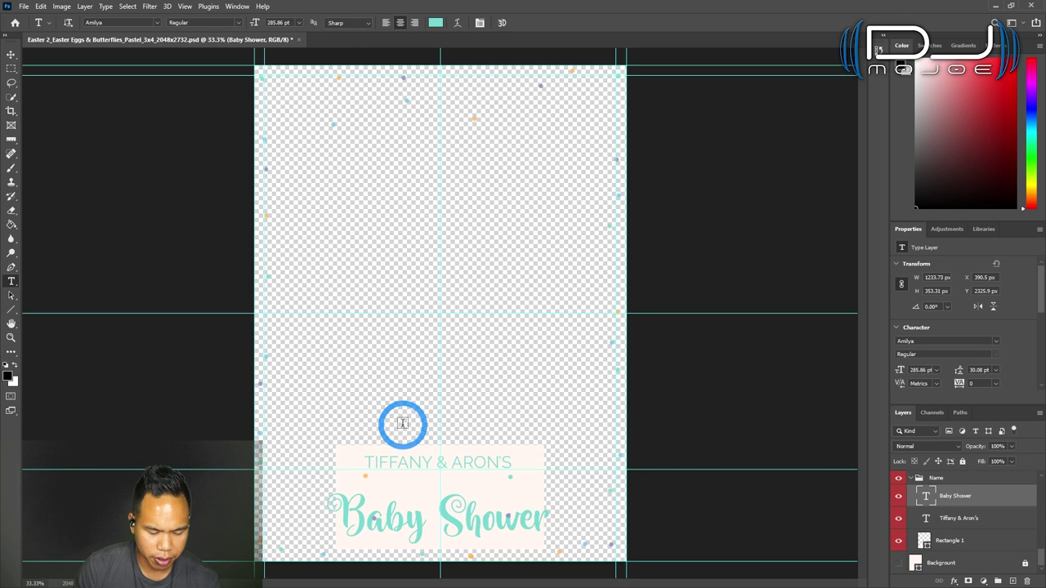
left_click(11, 53)
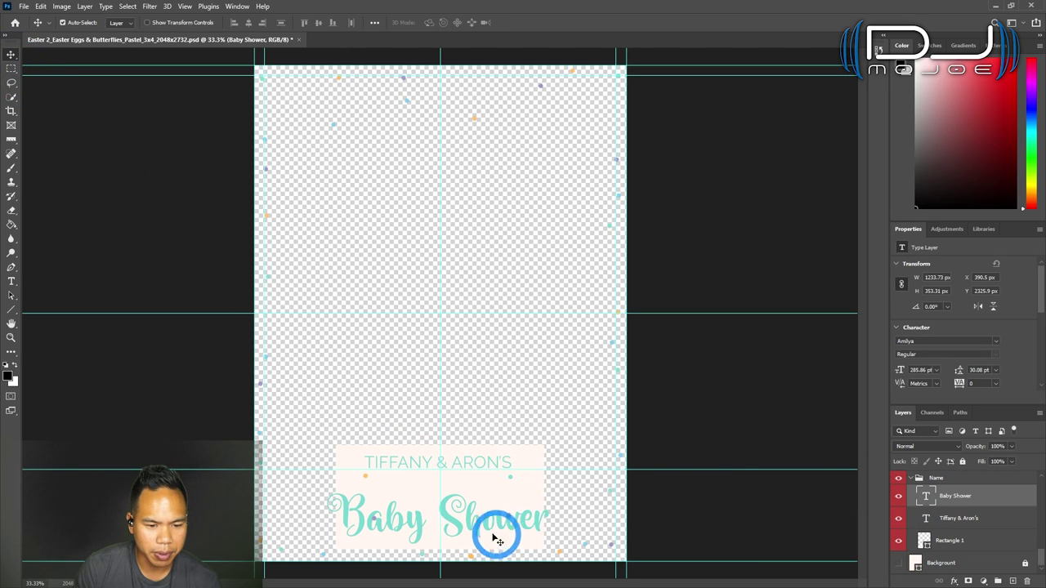
left_click_drag(494, 539, 472, 505)
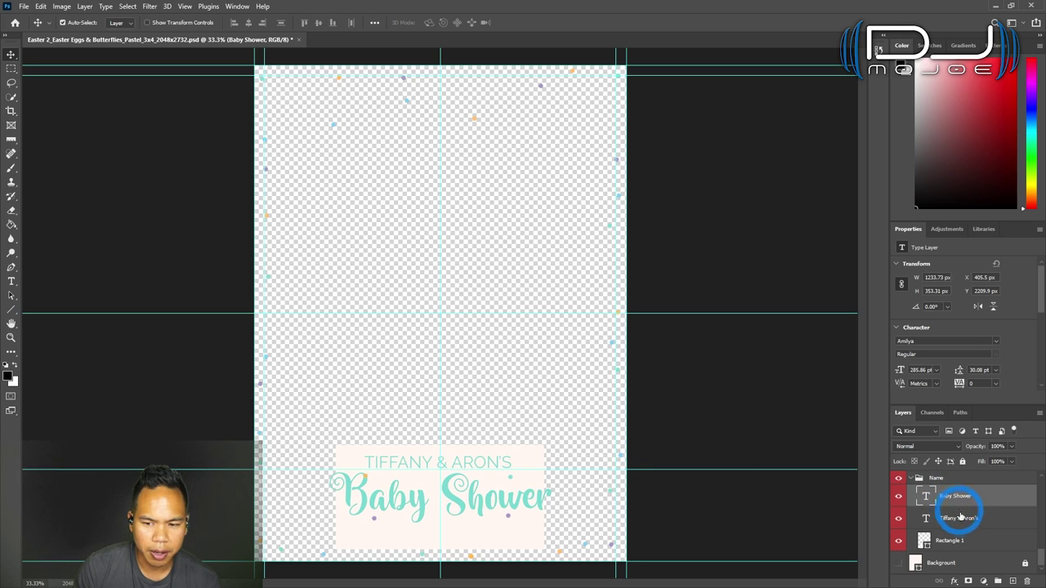
Step: Widen the cream Rectangle 1 panel on both left and right sides with Free Transform
left_click(956, 540)
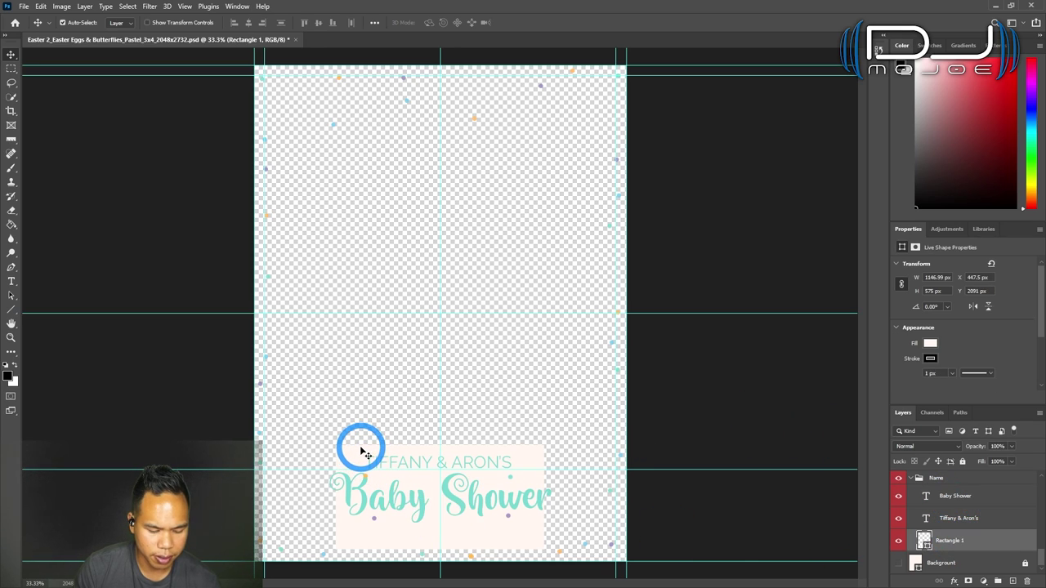
key("ctrl+t")
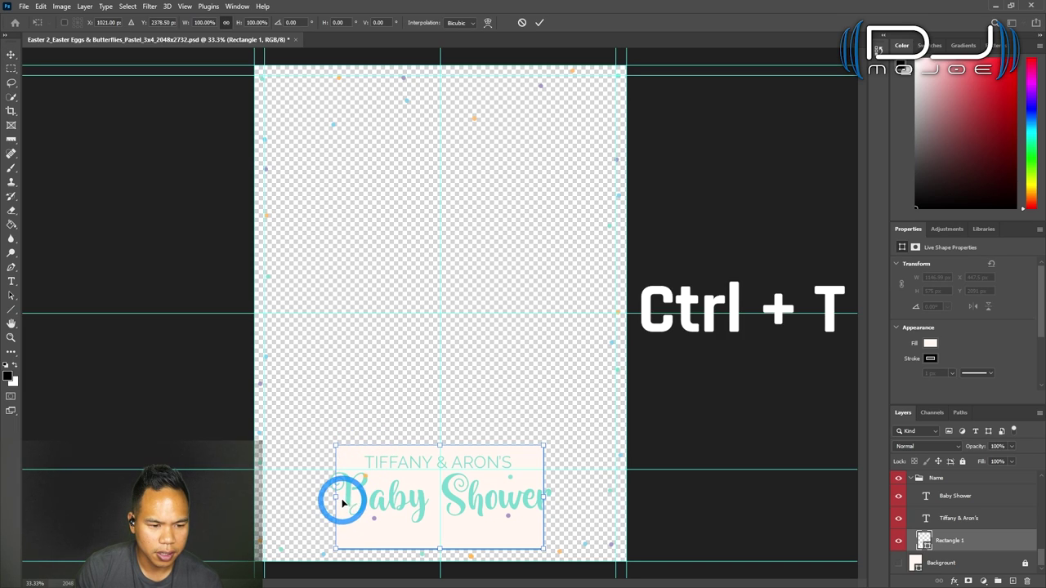
left_click_drag(336, 498, 306, 497)
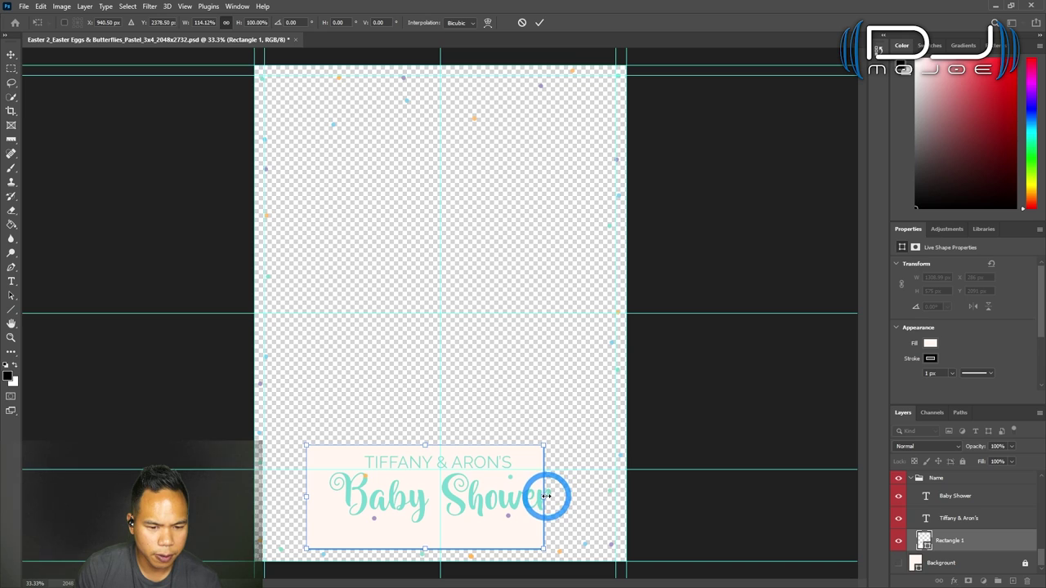
left_click_drag(545, 495, 576, 496)
left_click(931, 496)
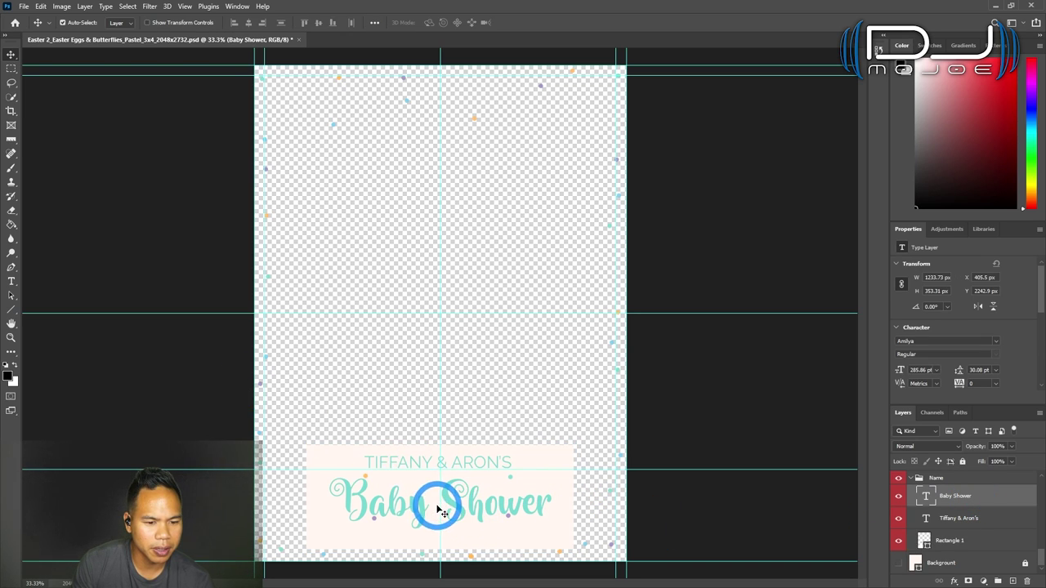
left_click(11, 281)
Step: Resize all of the Baby Shower script text to 260 pt
left_click(485, 507)
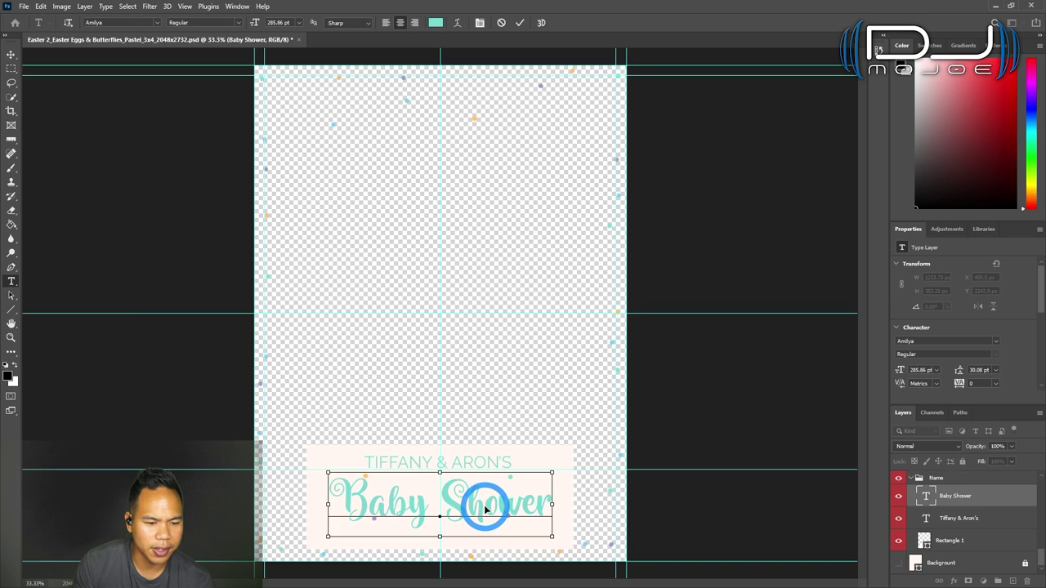
key("ctrl+a")
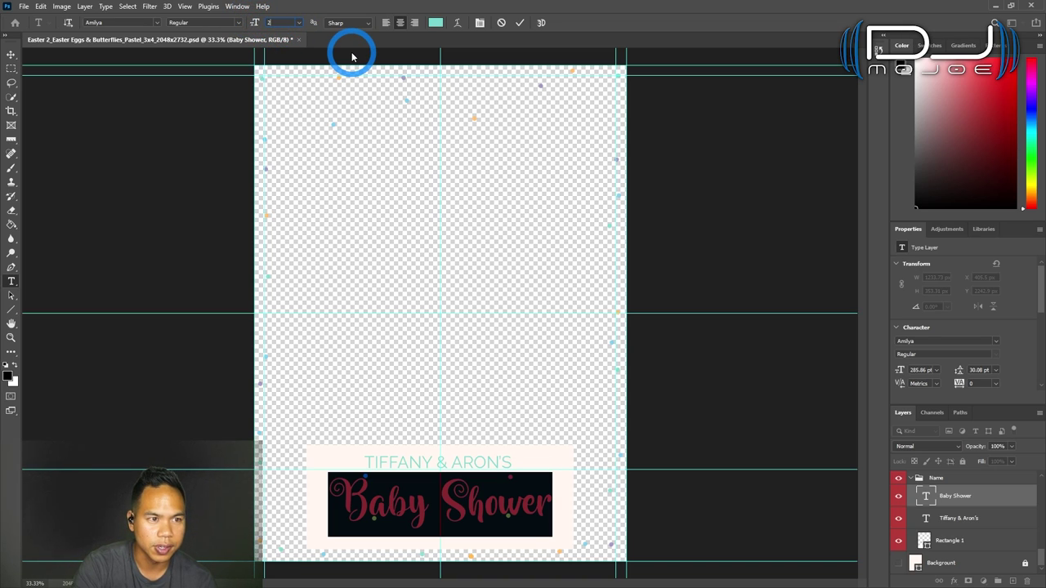
type("260")
key("Return")
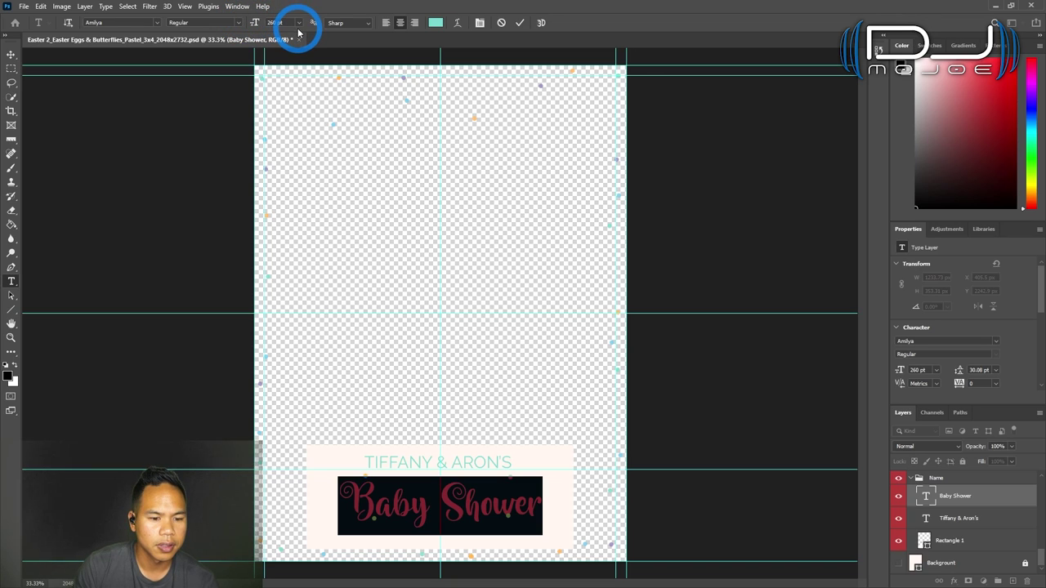
left_click(519, 23)
Step: Turn off Auto-Select for the Move tool and undo the last shift of the script
key("v")
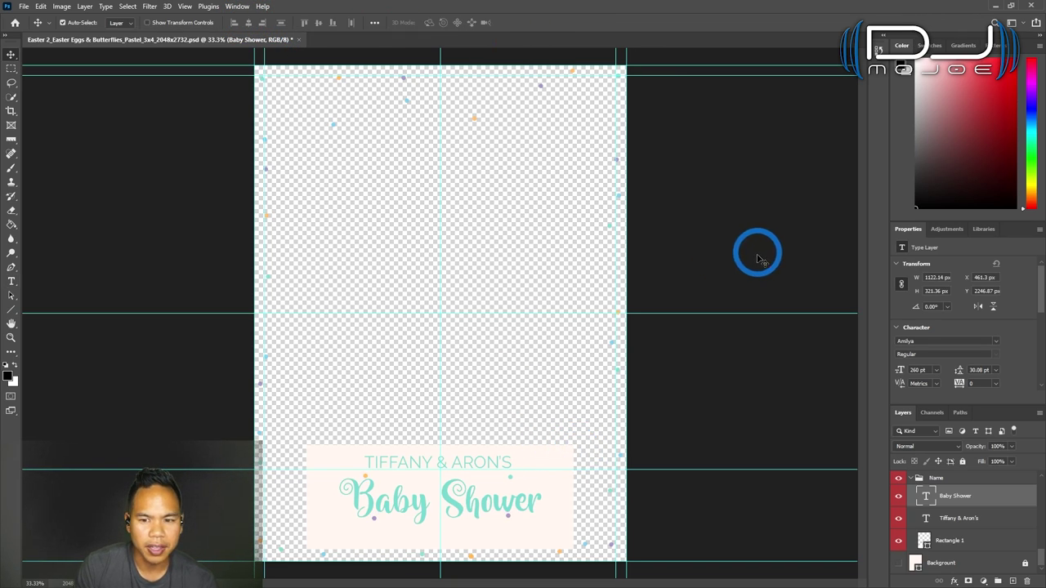
left_click(62, 22)
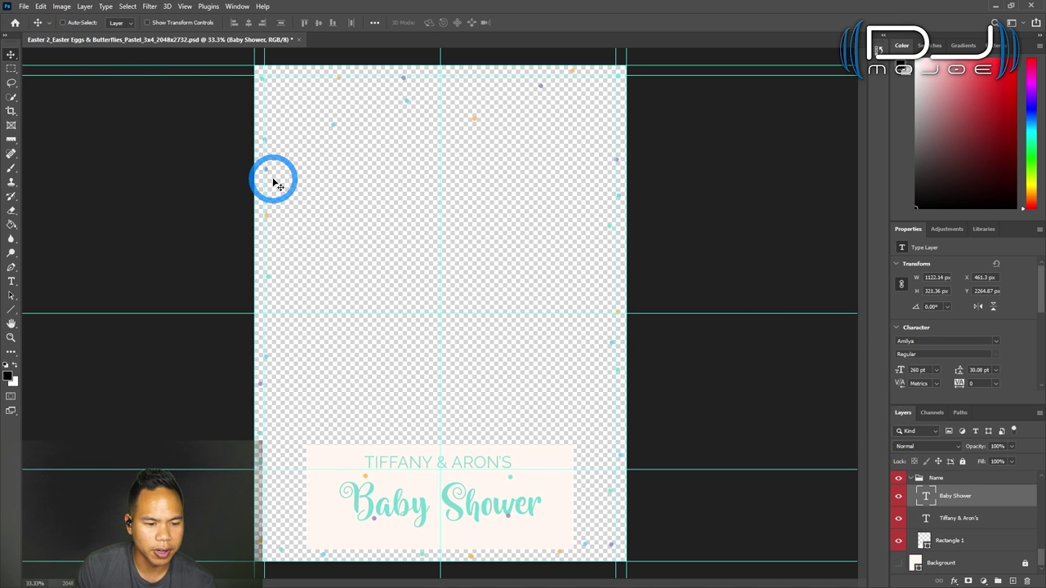
key("ctrl+z")
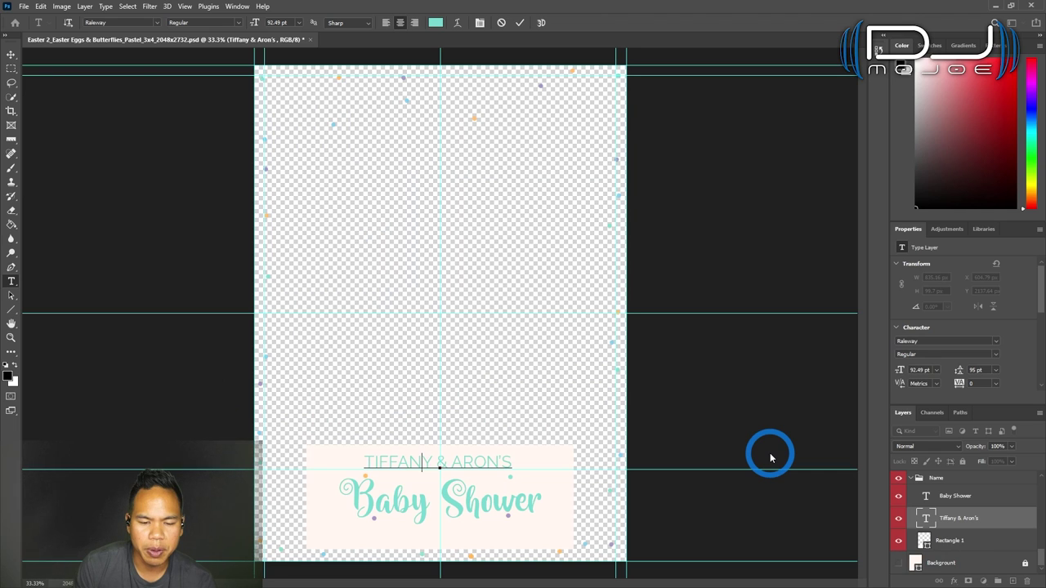
Step: Duplicate the Tiffany & Aron's text layer as a new layer named Date
right_click(984, 523)
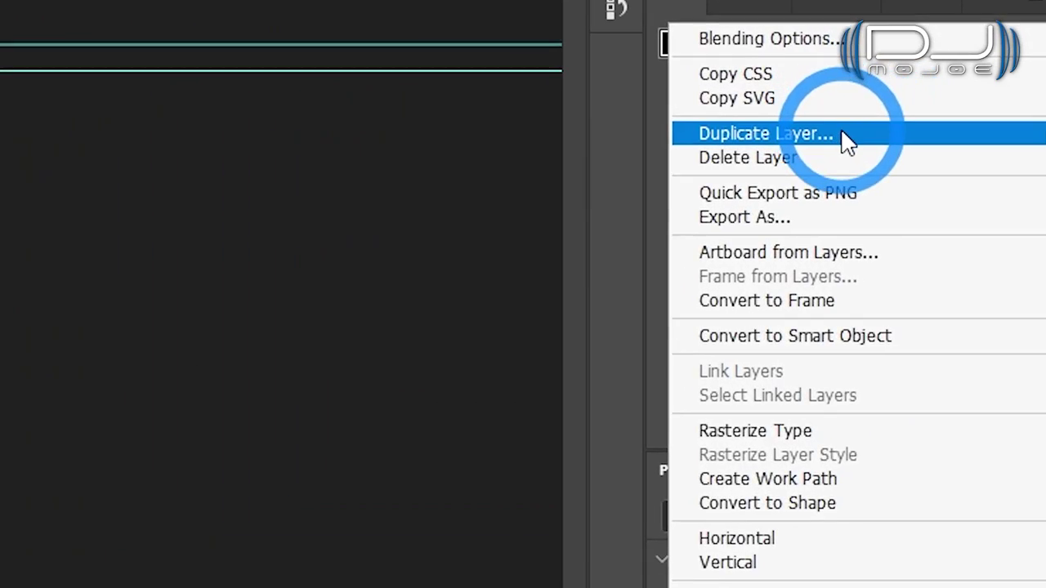
left_click(847, 142)
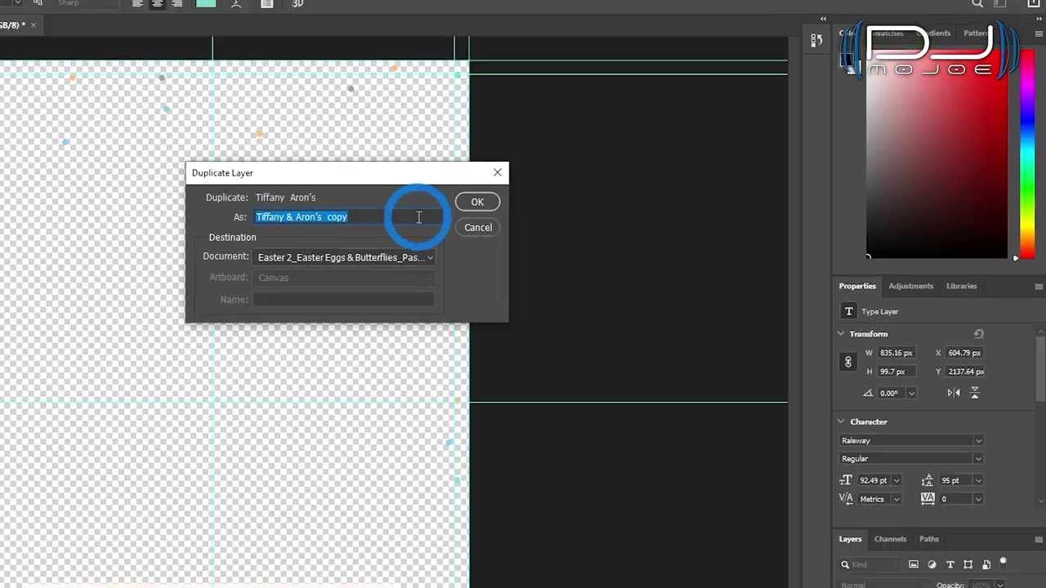
left_click(597, 180)
left_click_drag(596, 180, 469, 169)
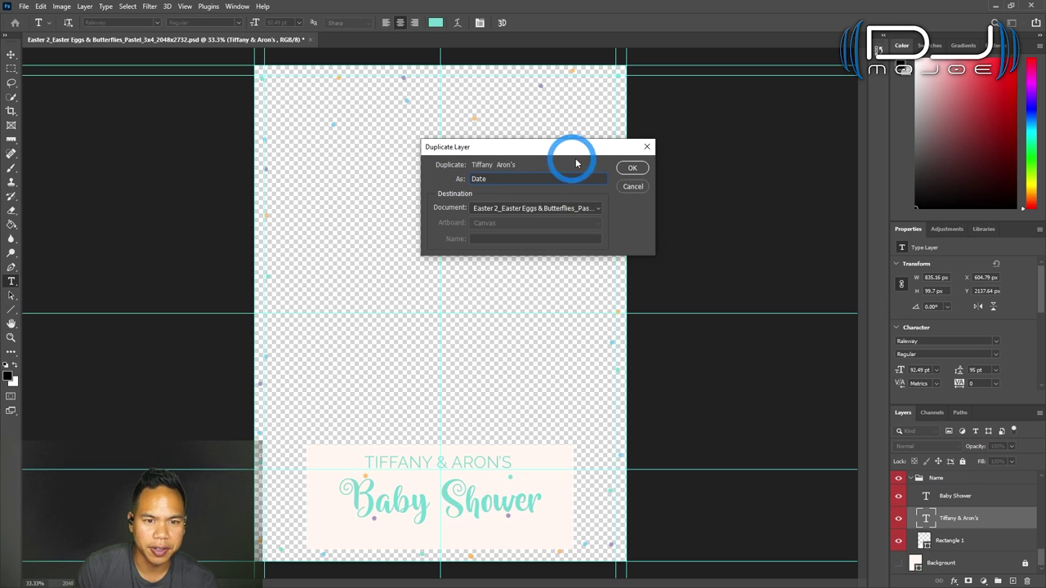
left_click(632, 167)
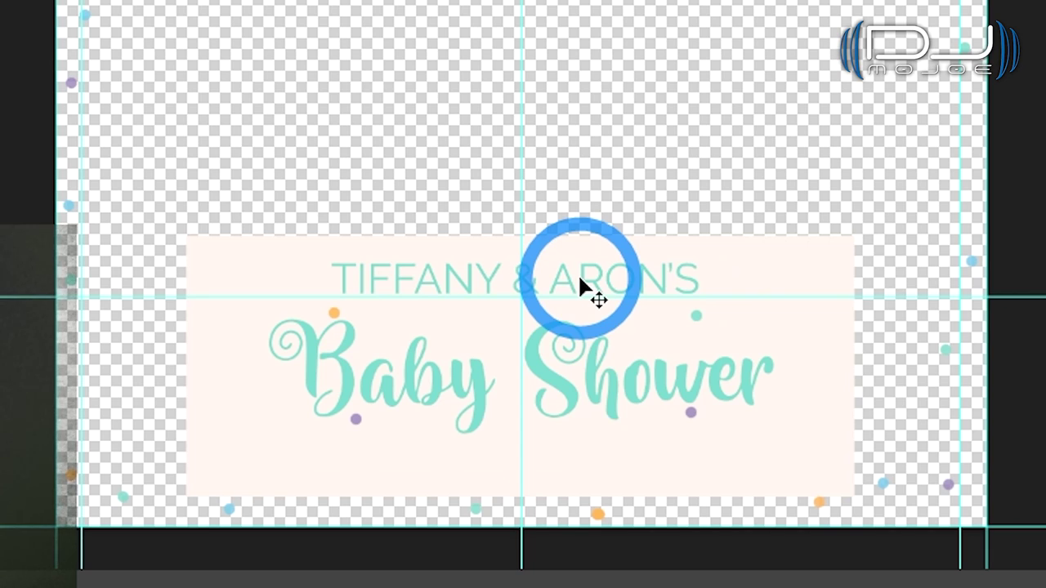
Step: Position the duplicated text below Baby Shower and clear its copied name text
left_click_drag(465, 468, 466, 523)
left_click_drag(583, 429, 567, 471)
double_click(567, 472)
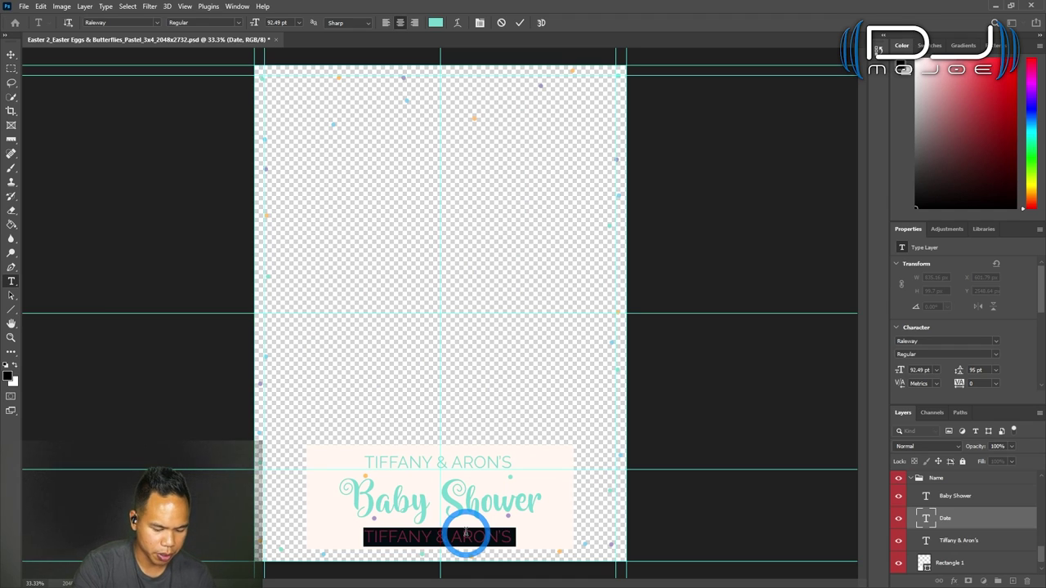
key("BackSpace")
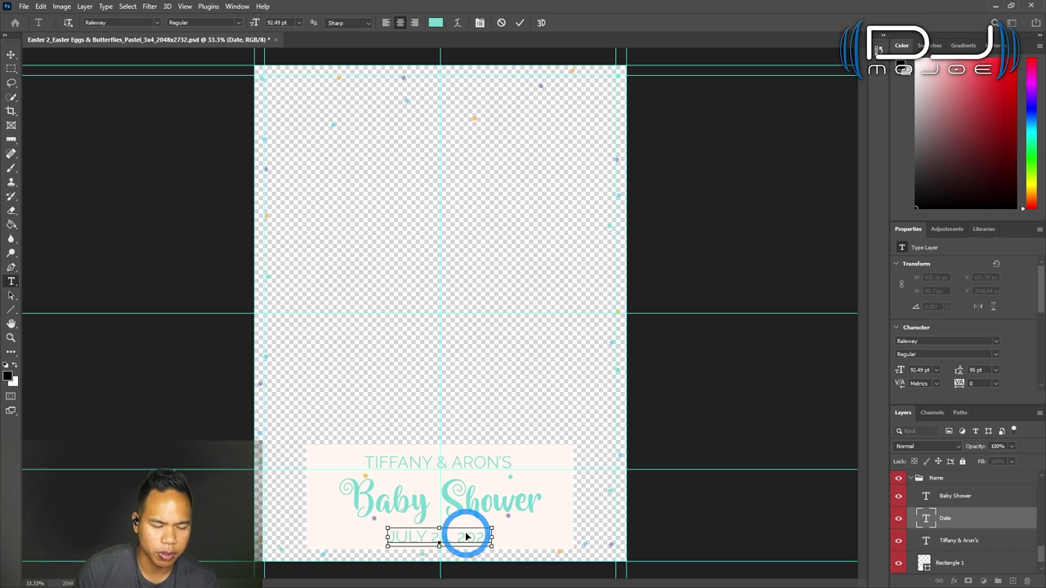
Step: Set the JULY 24, 2021 date text to 72 pt after trying 60 pt
triple_click(466, 536)
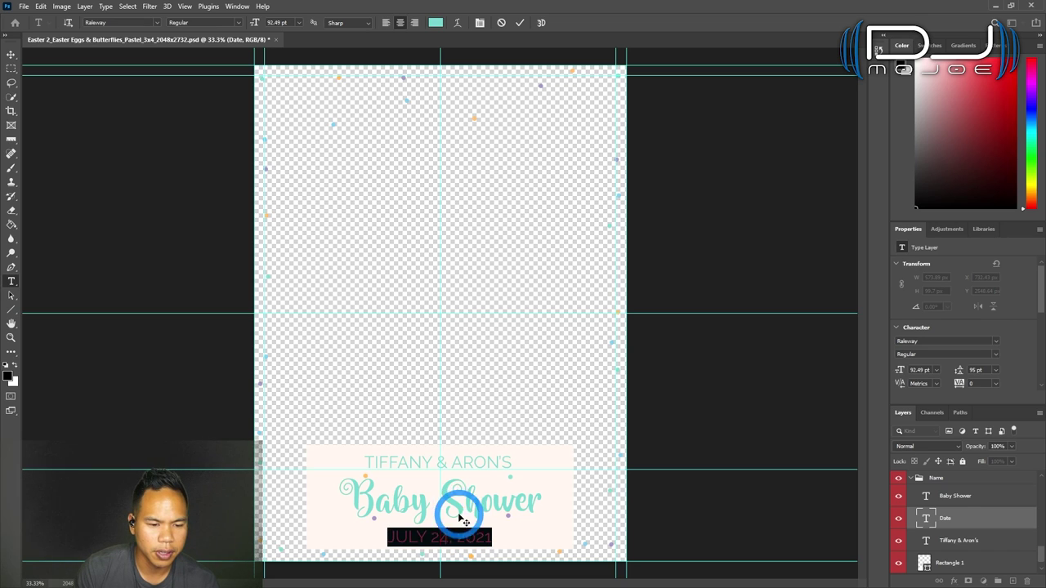
left_click(301, 24)
left_click(305, 158)
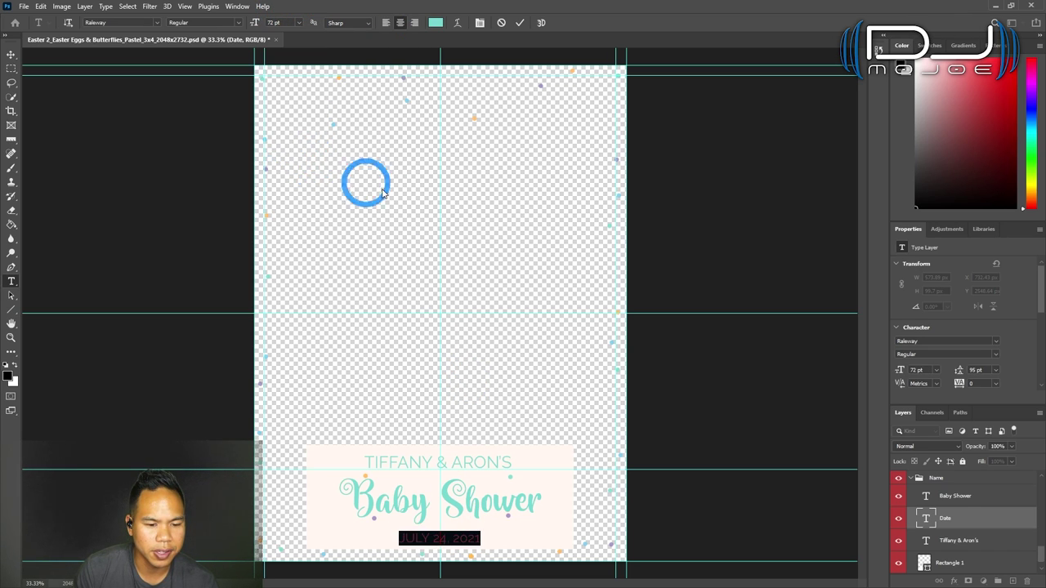
left_click(299, 27)
left_click(308, 154)
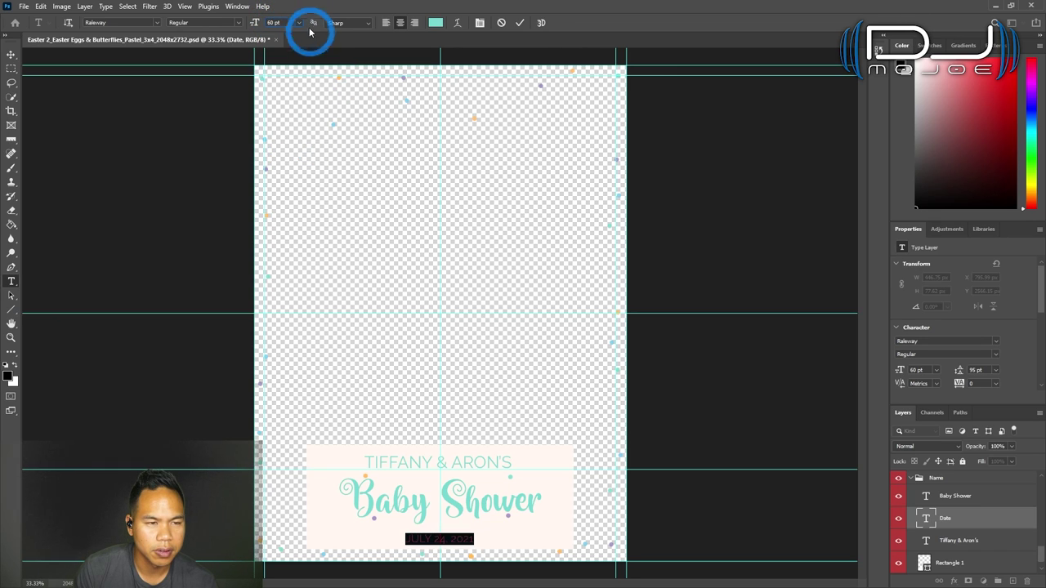
left_click(299, 23)
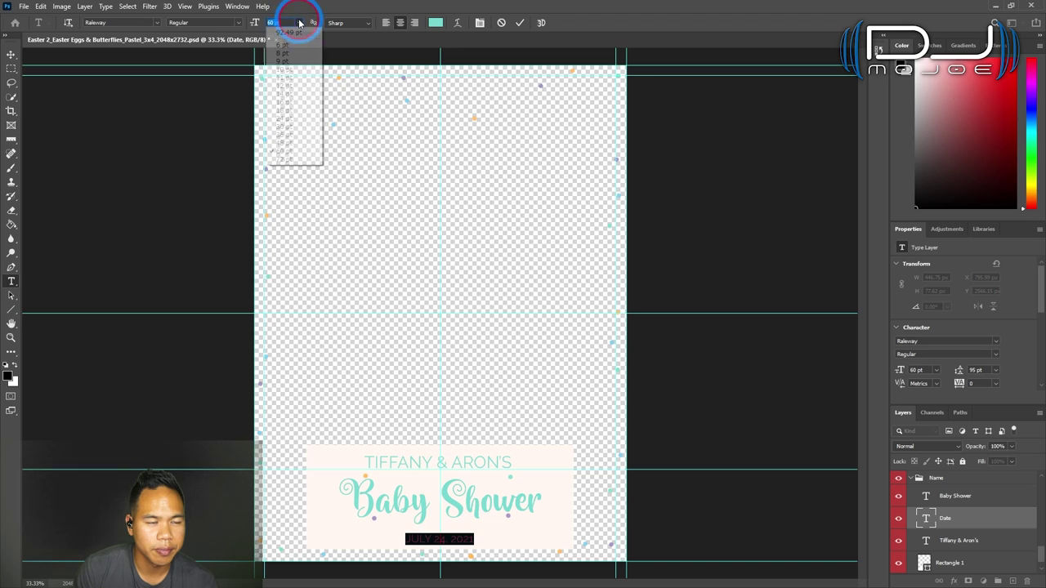
left_click(280, 159)
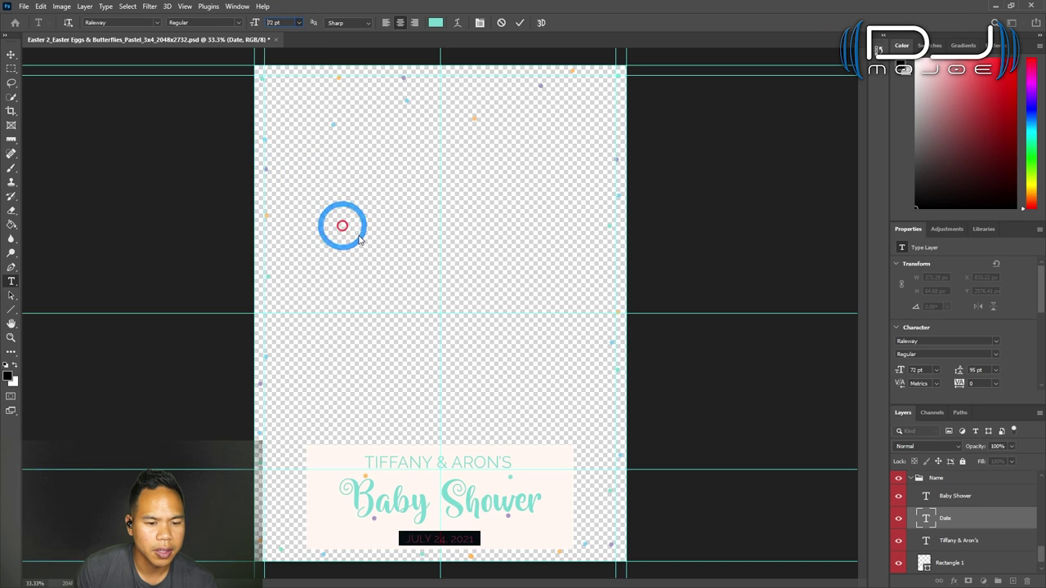
left_click(746, 417)
Step: Reopen and commit the Tiffany & Aron's names and JULY 24, 2021 date text edits
key("v")
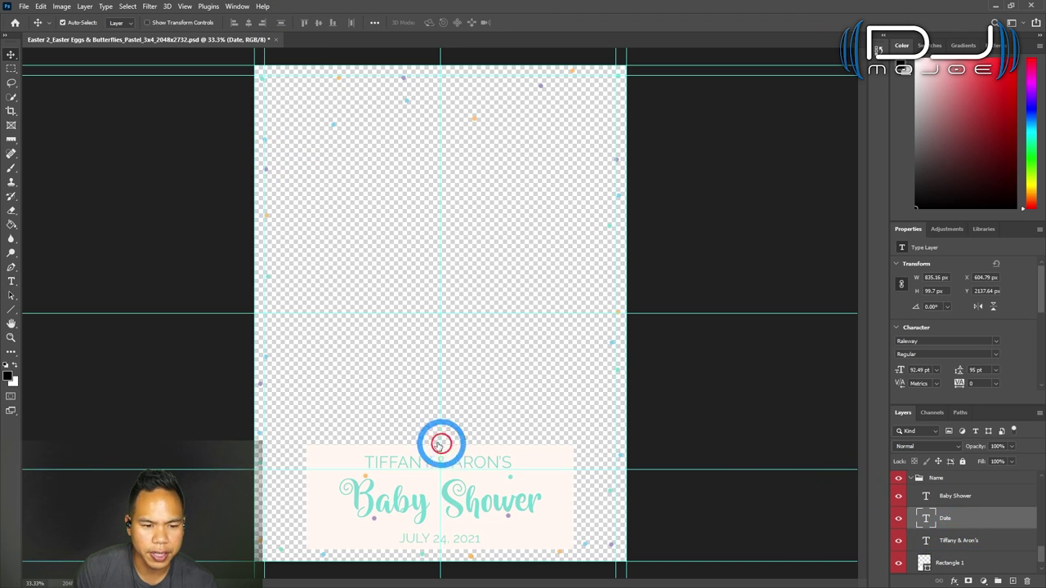
left_click(430, 462)
double_click(431, 463)
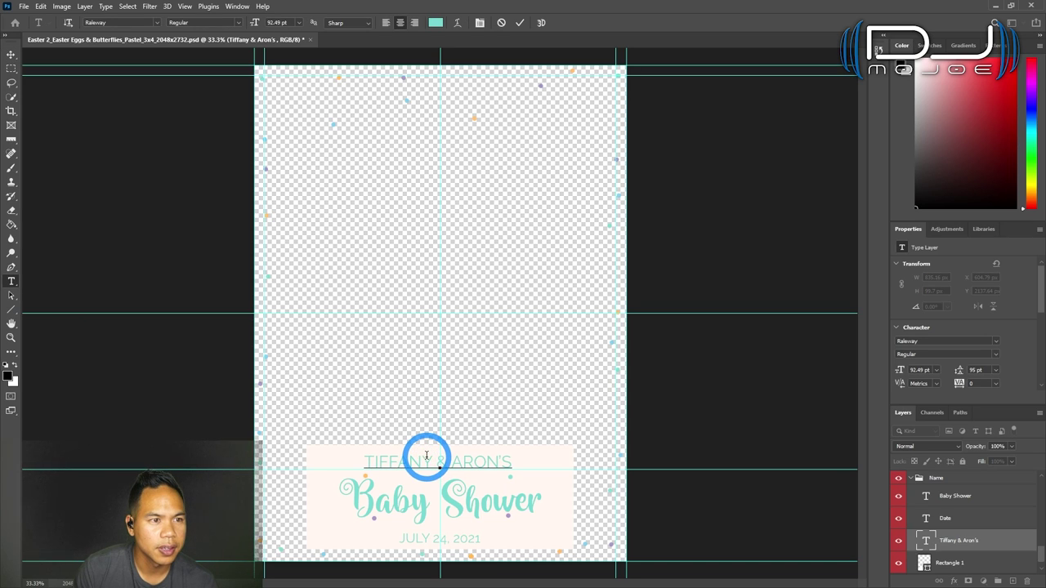
left_click(968, 519)
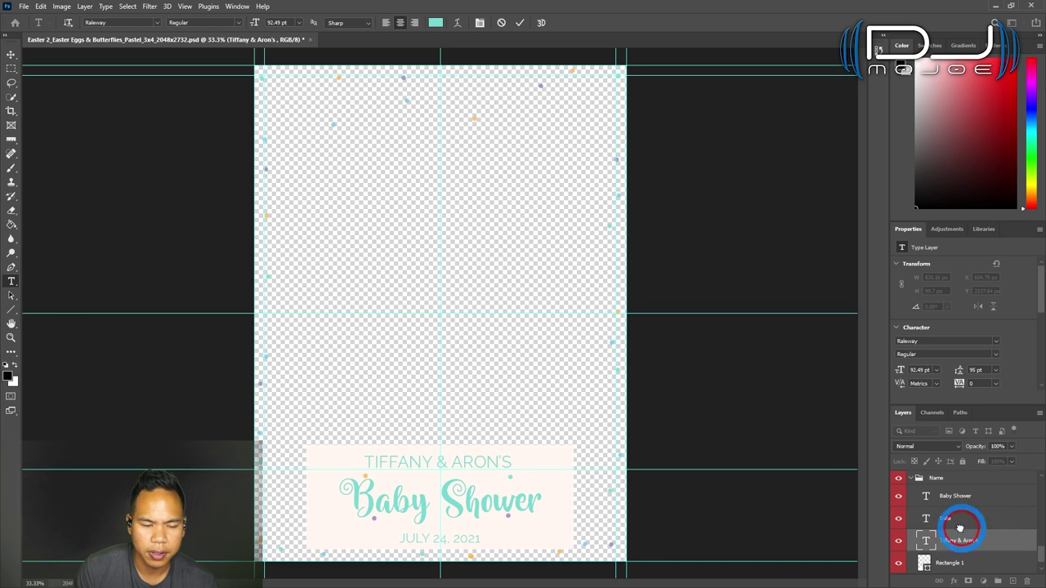
left_click(450, 539)
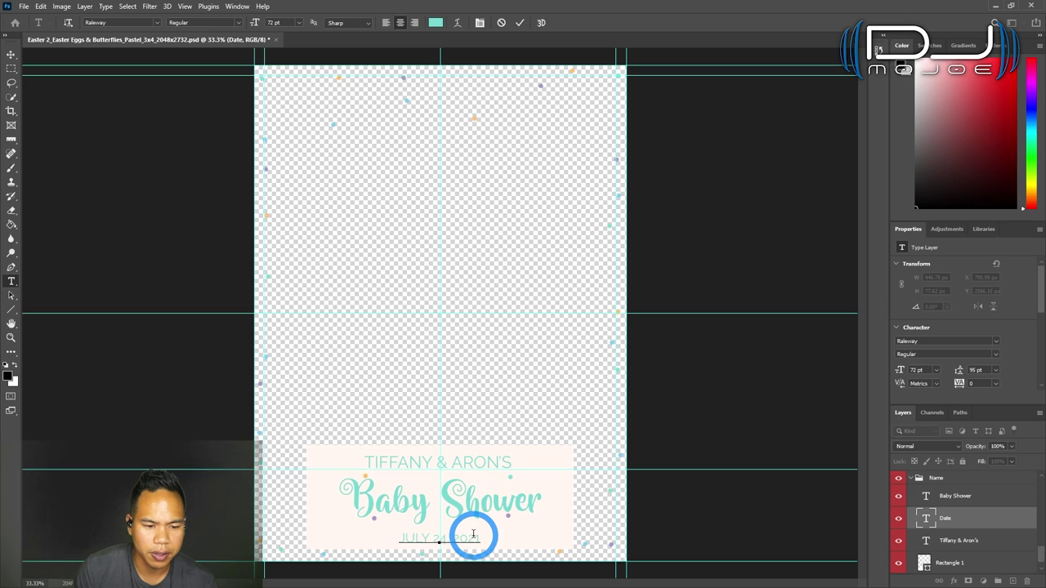
left_click(501, 500)
key("v")
left_click(694, 512)
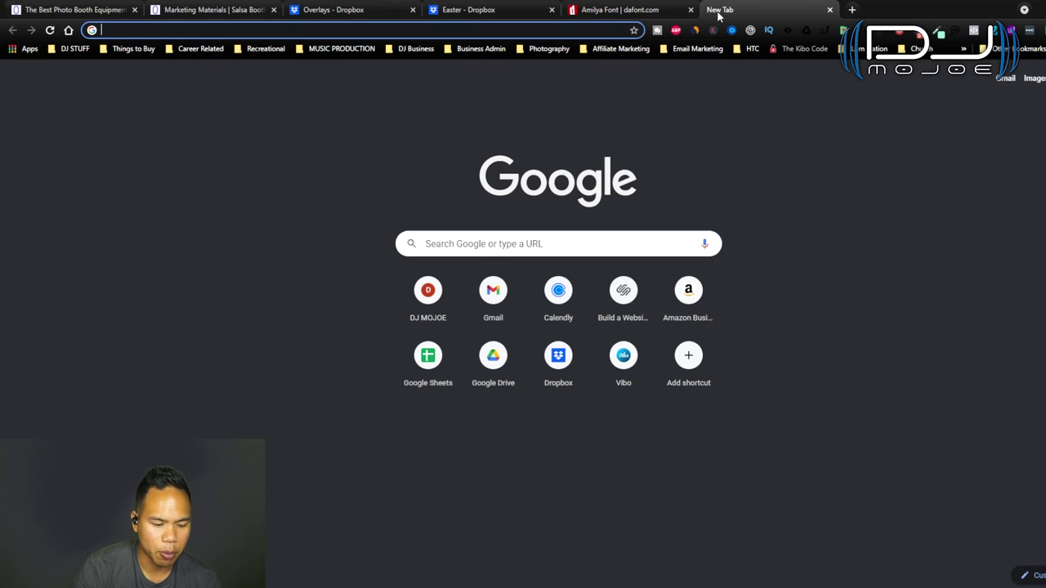
Step: Go to pngtree.com, search for 'clouds', and dismiss the affiliate program popup
type("pn")
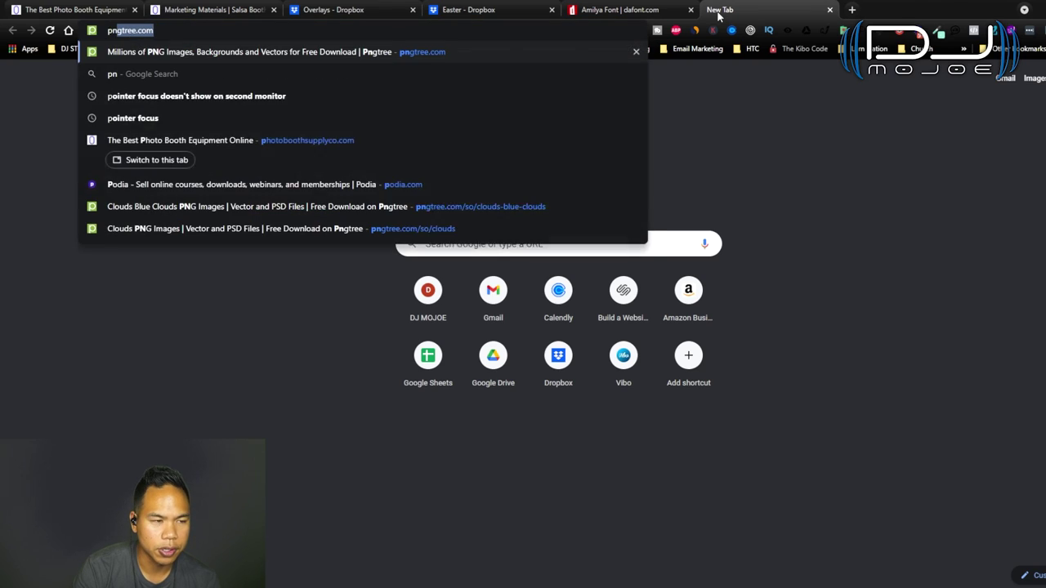
type("gtree")
key("Return")
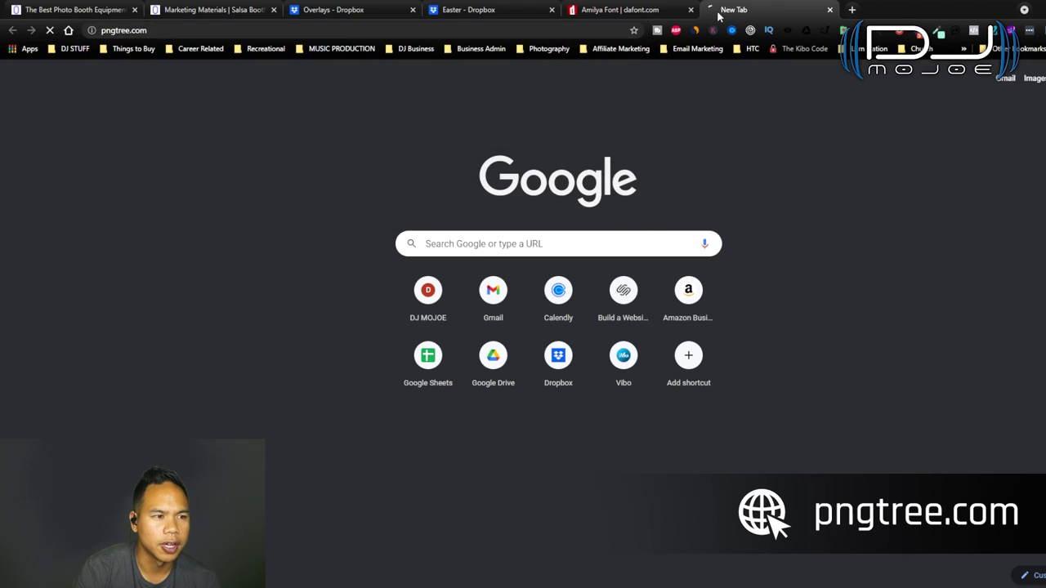
left_click(607, 217)
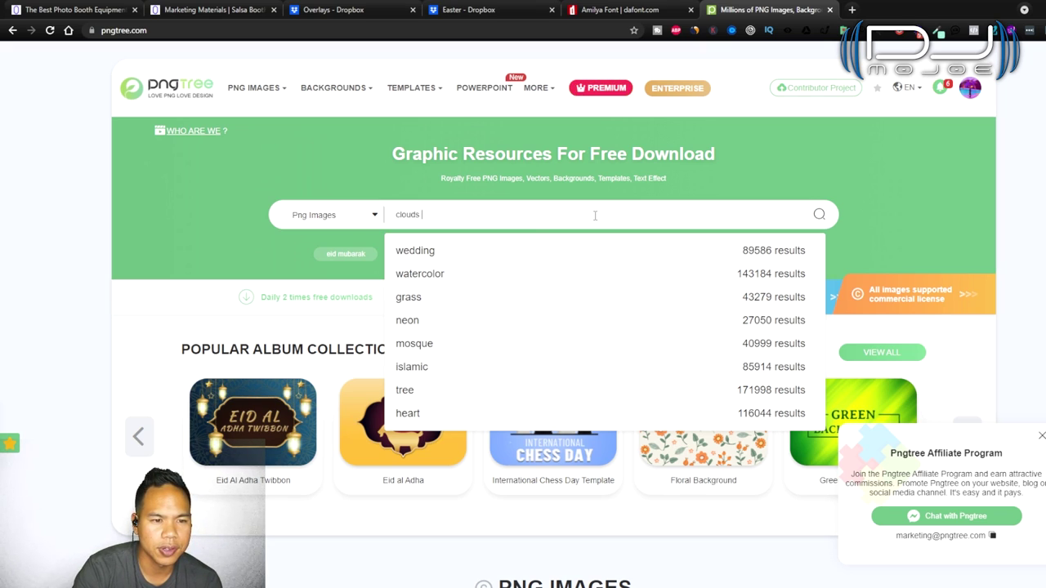
key("Return")
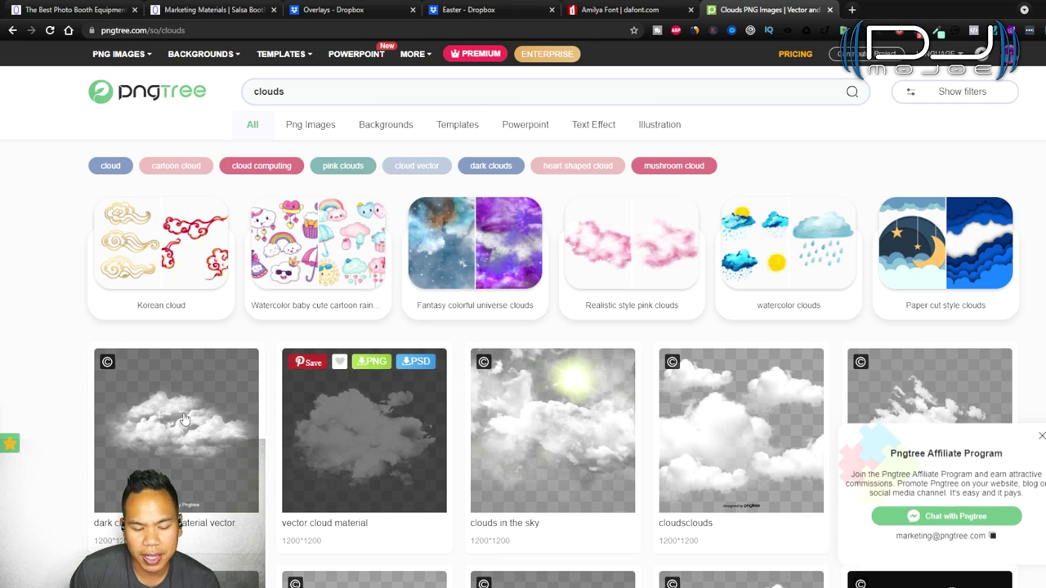
left_click(1041, 437)
scroll(539, 466, "down", 5)
scroll(540, 466, "up", 1)
scroll(539, 467, "down", 2)
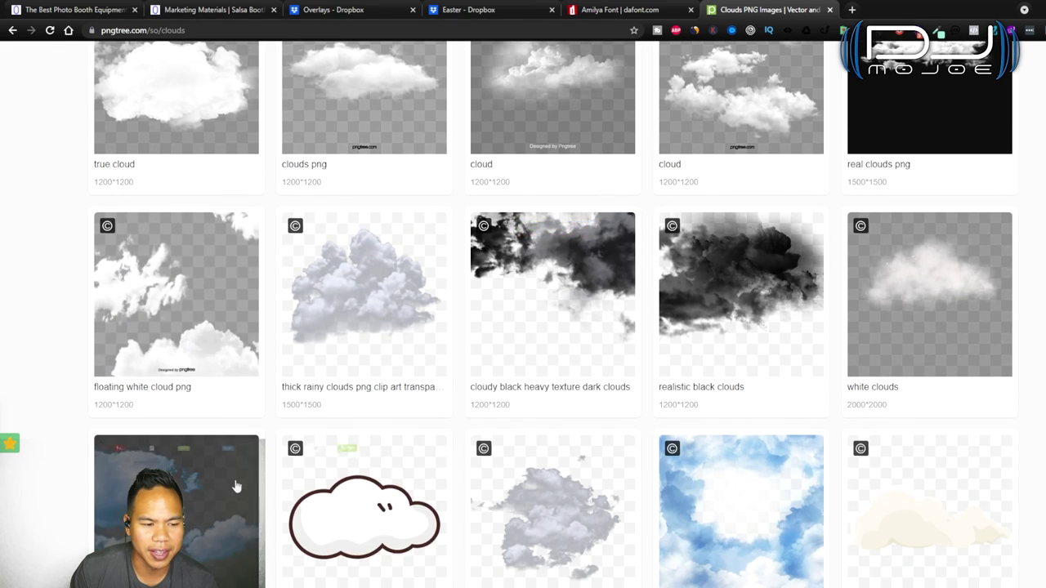
scroll(359, 491, "down", 5)
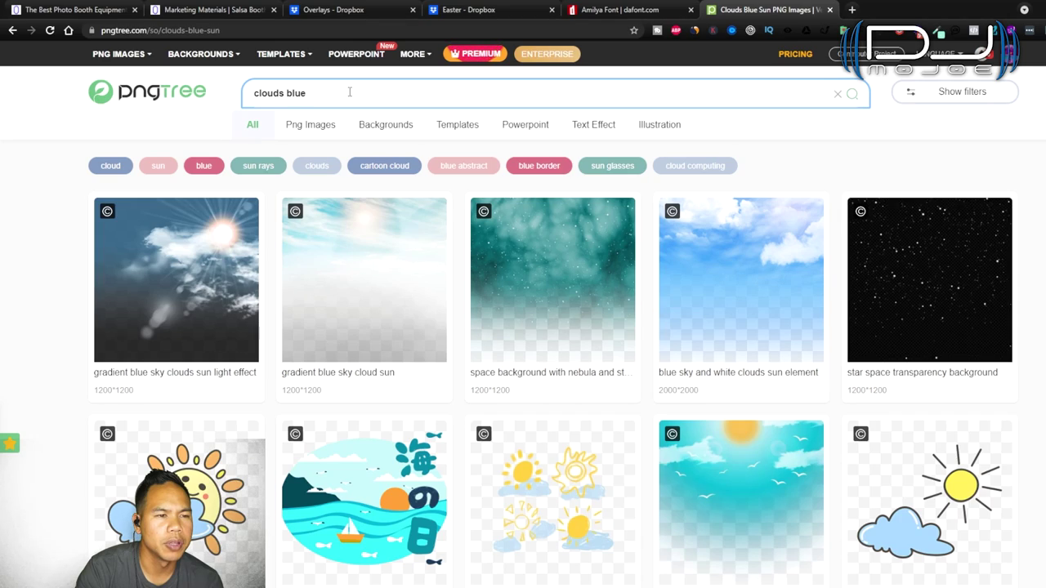
Step: Refine the search to 'blue clouds cartoon', then change it to 'blue clouds overlay'
triple_click(349, 92)
type("blue")
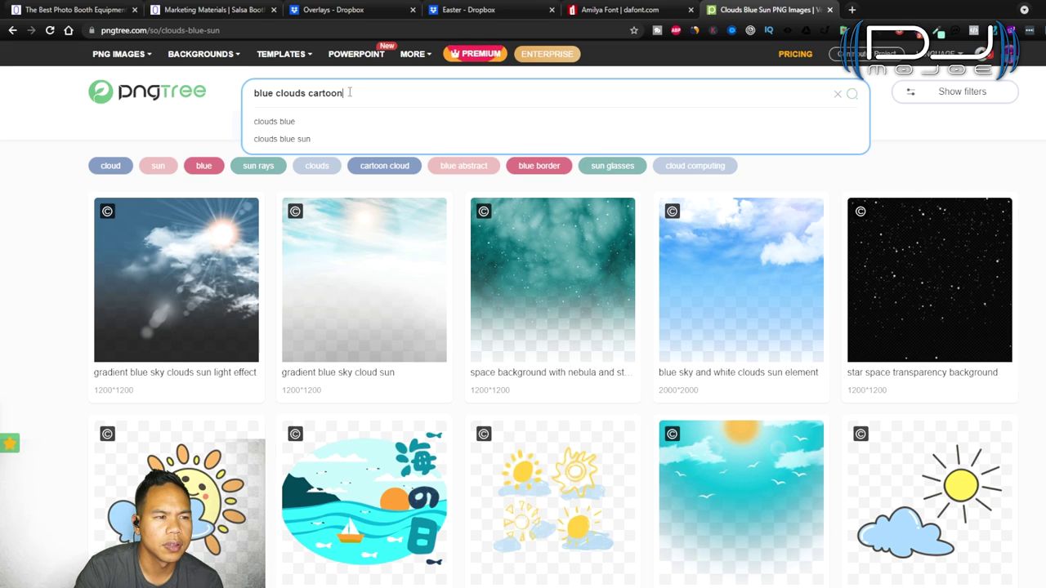
key("Return")
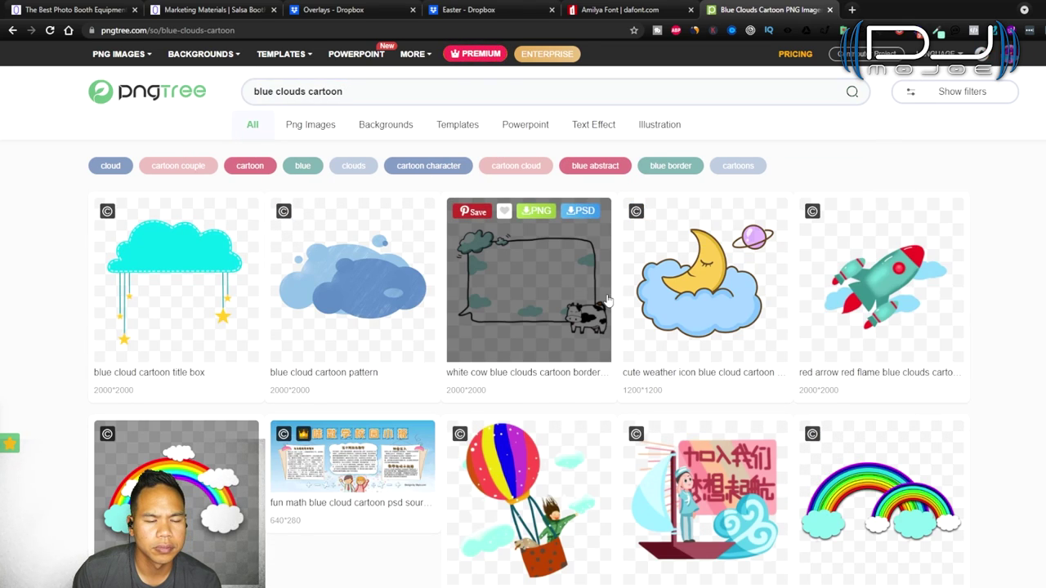
scroll(609, 300, "down", 3)
scroll(608, 300, "up", 3)
double_click(326, 94)
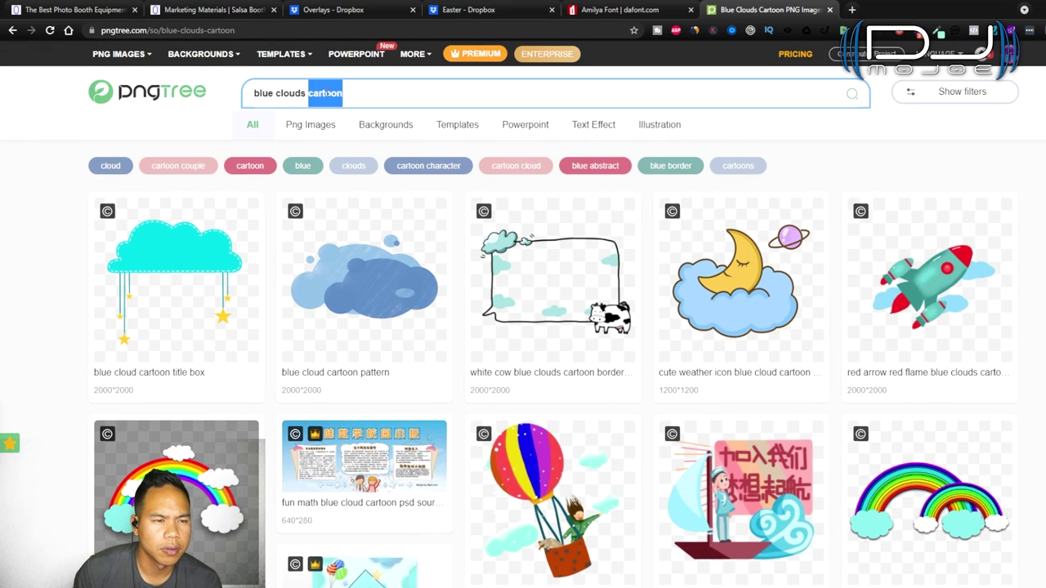
type("over")
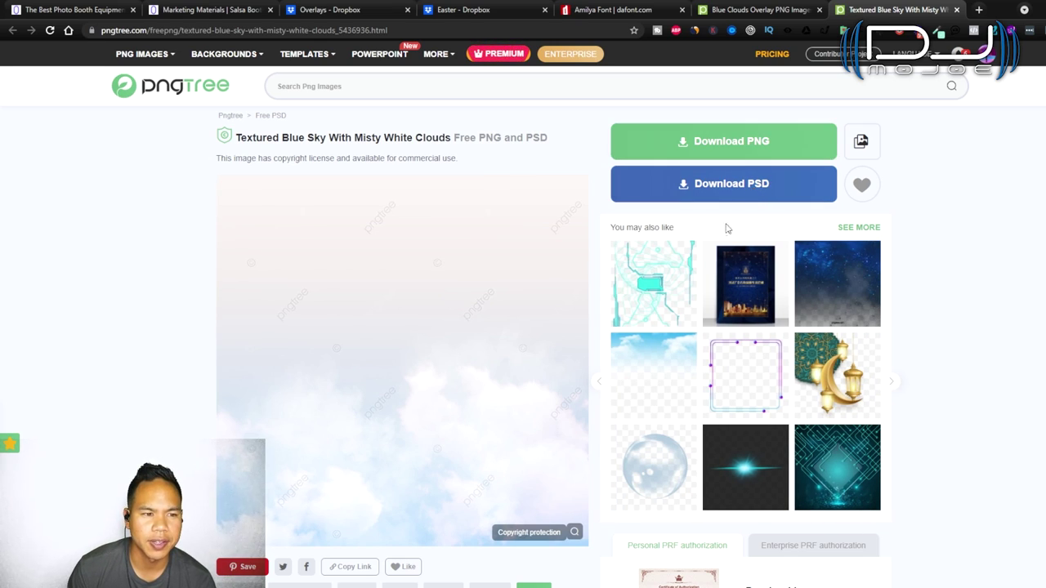
Step: Return to the results tab and search for just 'blue clouds'
scroll(322, 373, "down", 2)
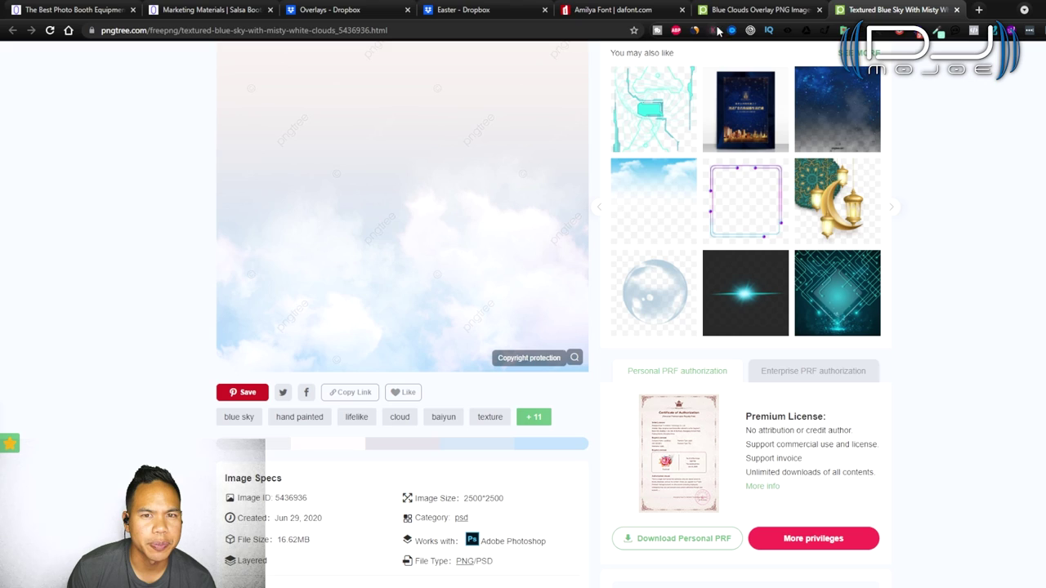
left_click(717, 10)
scroll(537, 341, "down", 1)
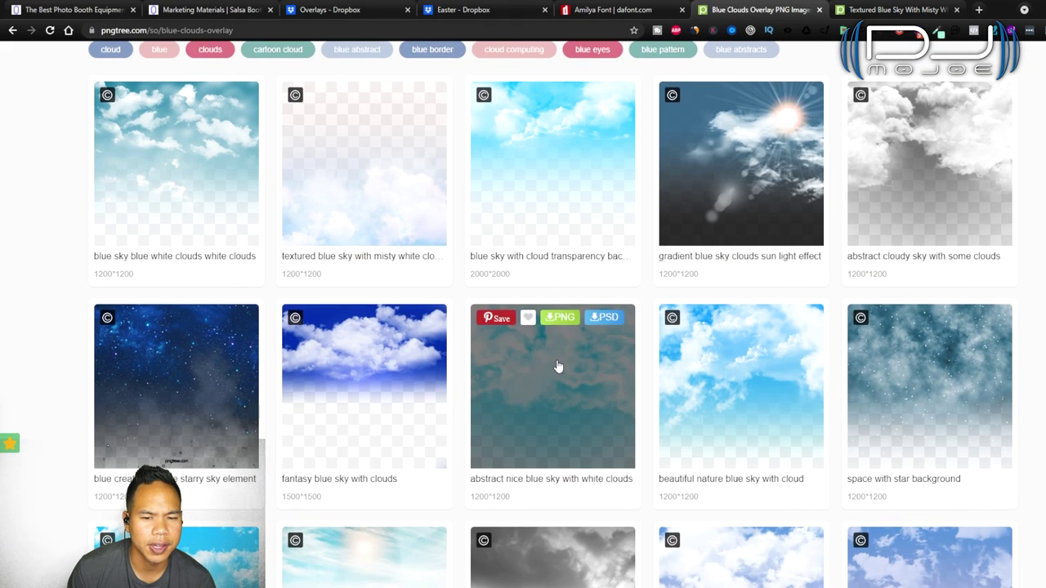
scroll(558, 367, "down", 3)
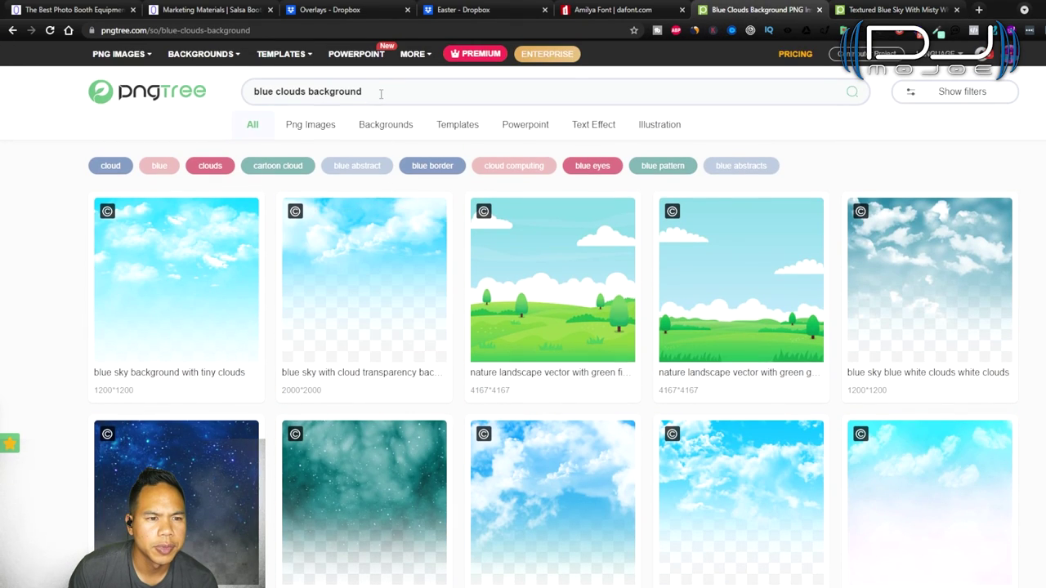
left_click(380, 93)
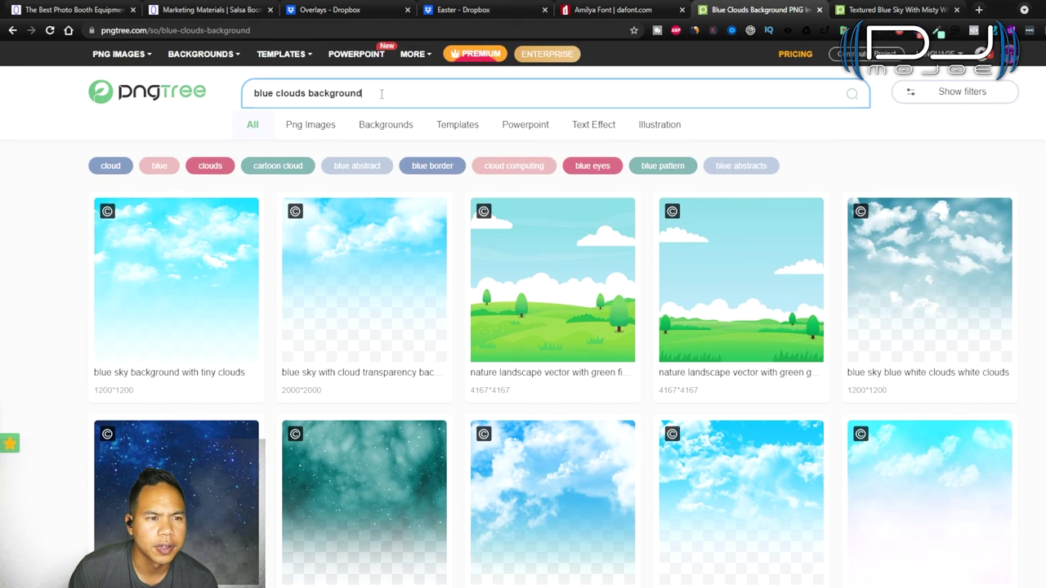
key("shift+Left")
key("shift+Left")
key("shift+Left")
key("shift+Left")
key("shift+Left")
key("shift+Left")
key("shift+Left")
key("shift+Left")
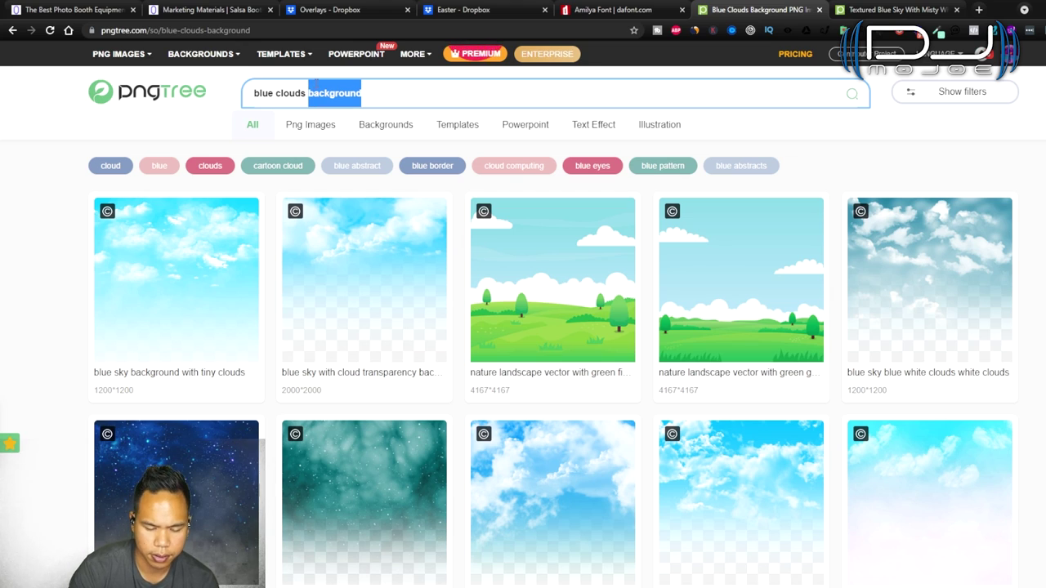
key("BackSpace")
key("Return")
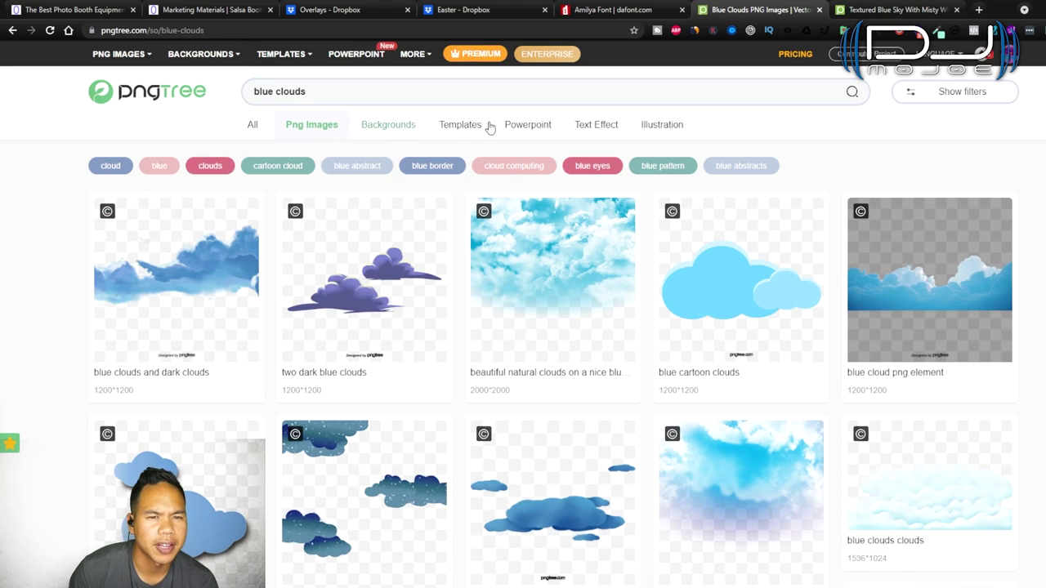
Step: Open one of the blue clouds PNG results in a new tab
scroll(1036, 449, "down", 1)
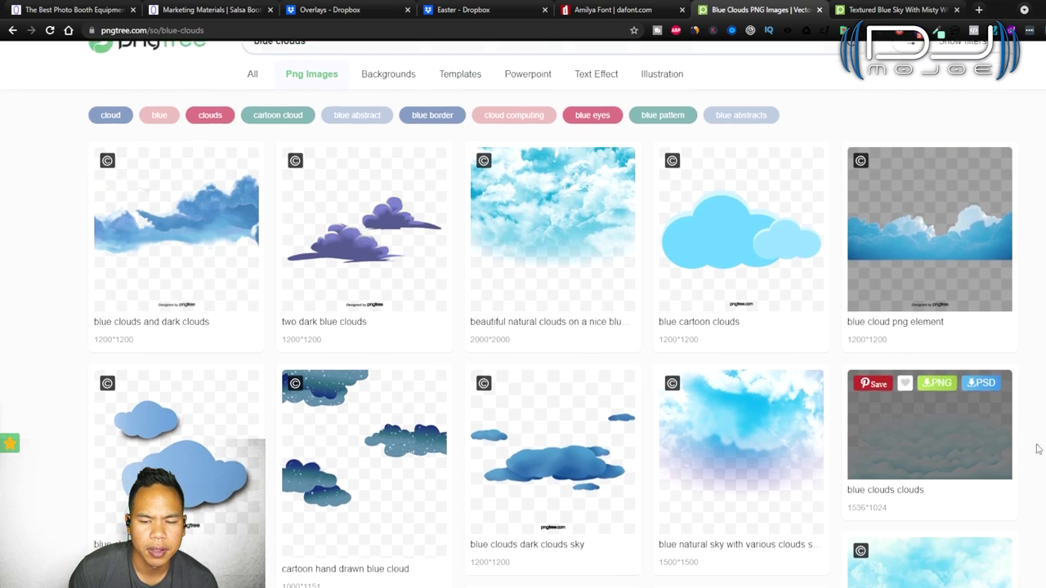
scroll(980, 408, "down", 1)
scroll(942, 380, "down", 1)
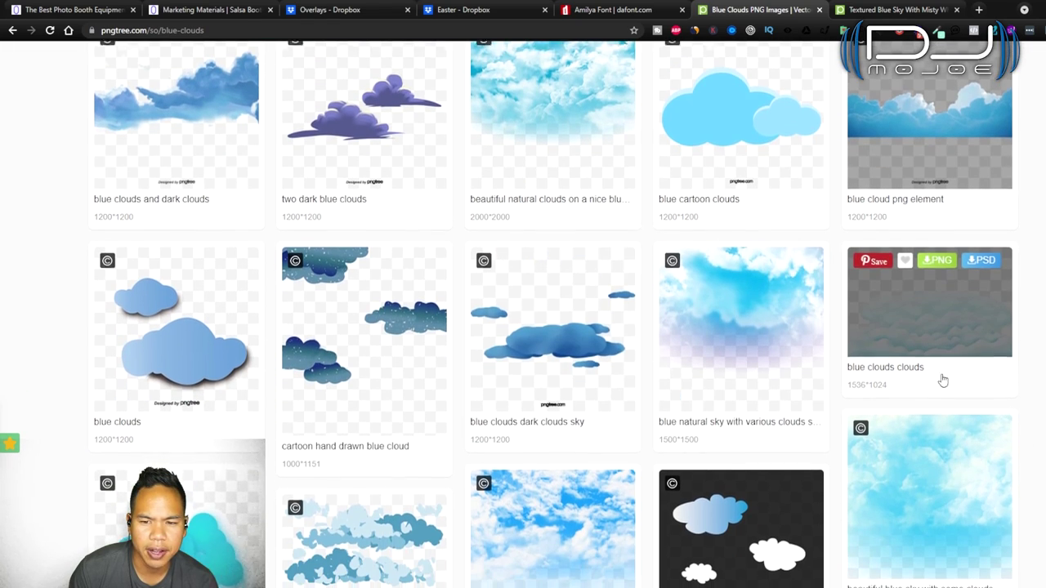
middle_click(965, 321)
scroll(809, 423, "down", 10)
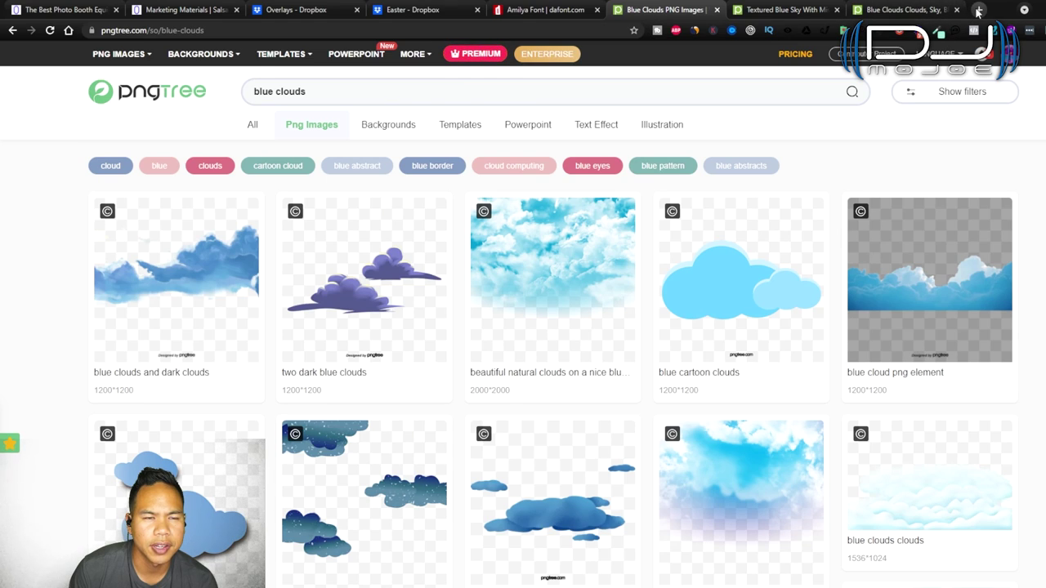
left_click(455, 31)
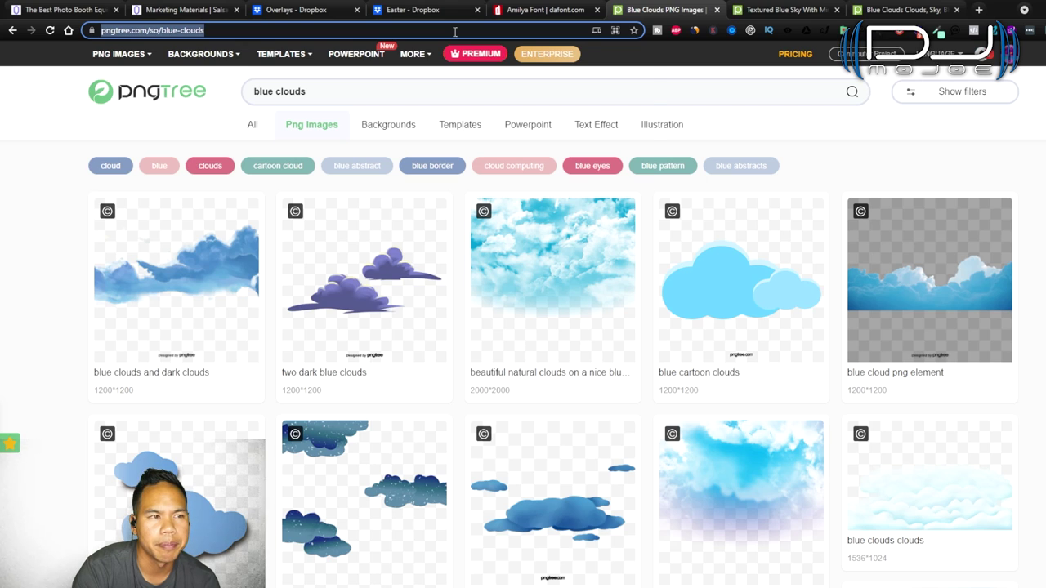
Step: Search Google for 'baby shower designs', then change the Pngtree search to 'blue balloons'
type("baby shower designs")
key("Return")
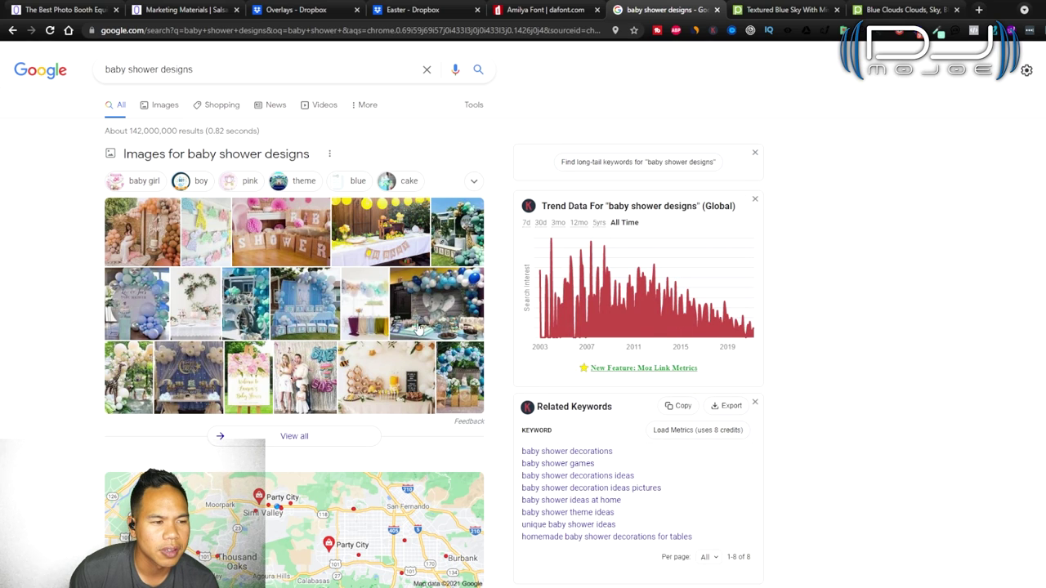
left_click(12, 30)
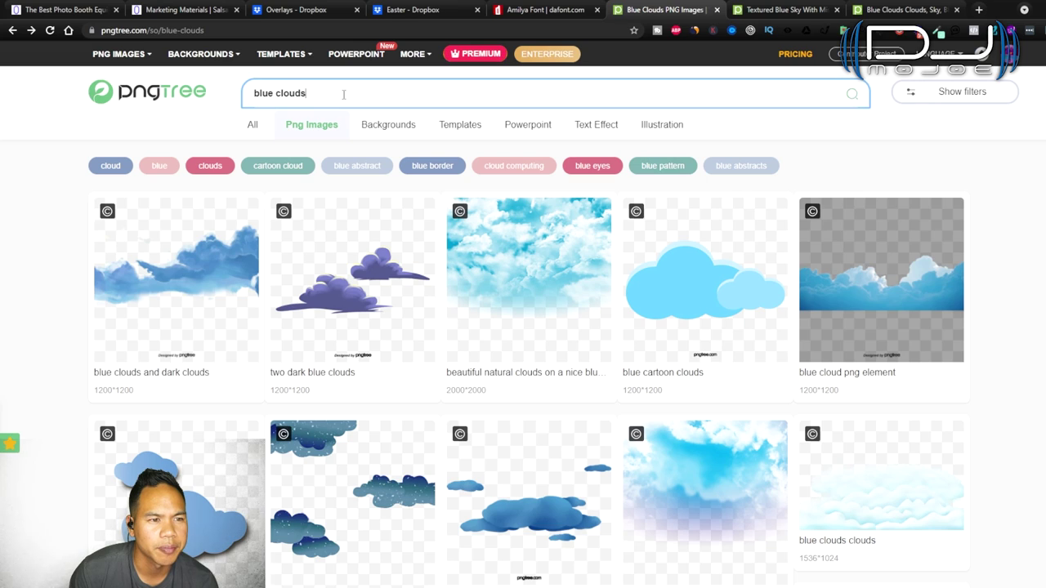
left_click_drag(343, 94, 274, 93)
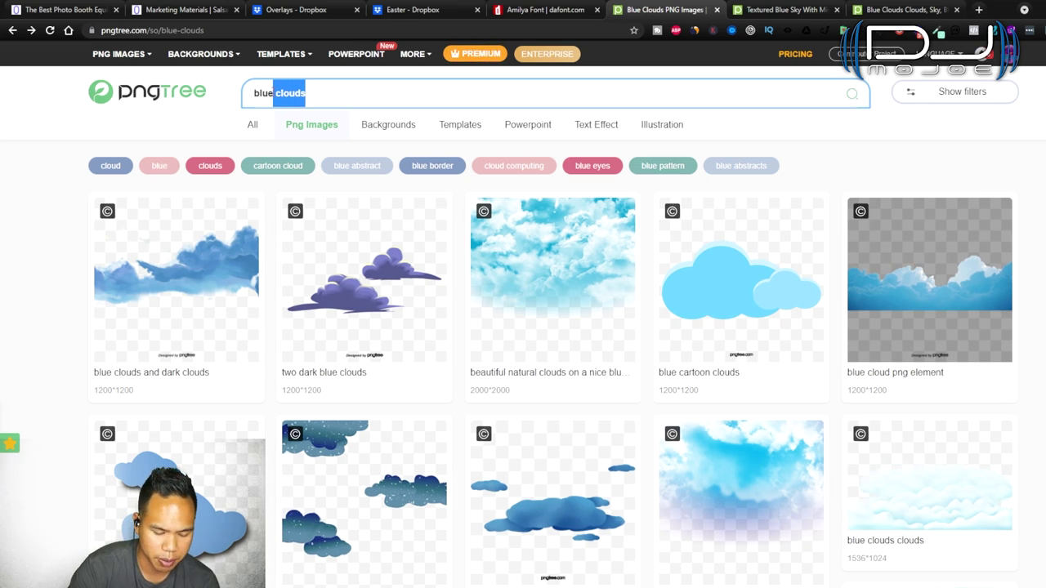
type("balloon")
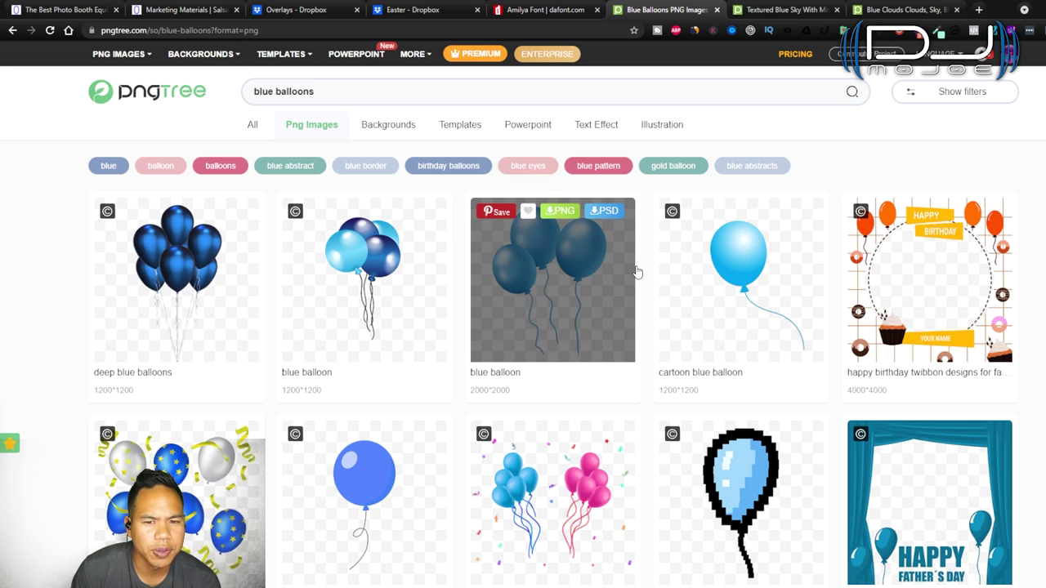
Step: Open three blue balloon results in new tabs and download the Cartoon Blue Balloon as PNG
middle_click(749, 268)
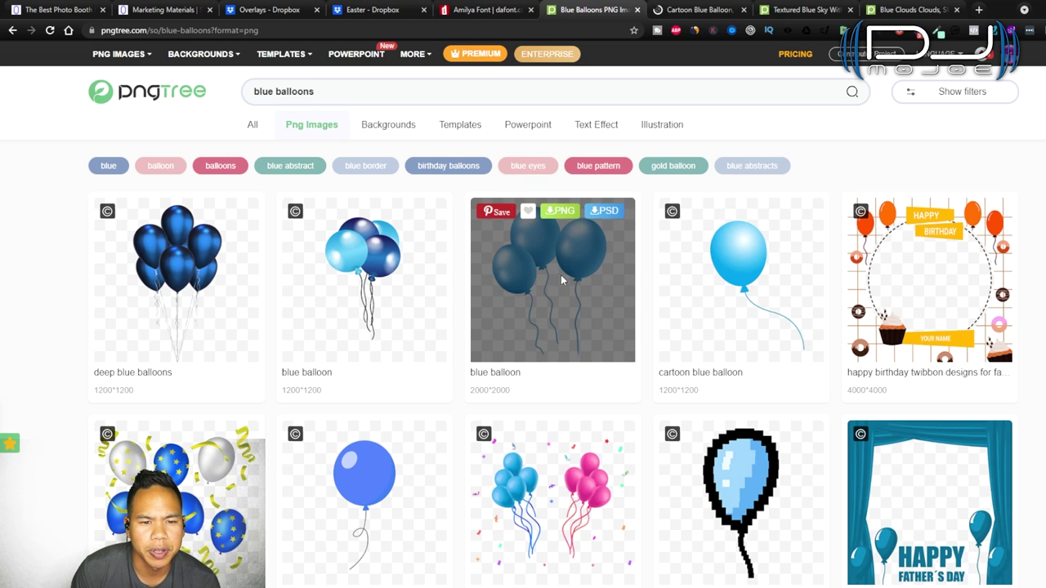
middle_click(572, 280)
middle_click(623, 345)
scroll(624, 343, "down", 5)
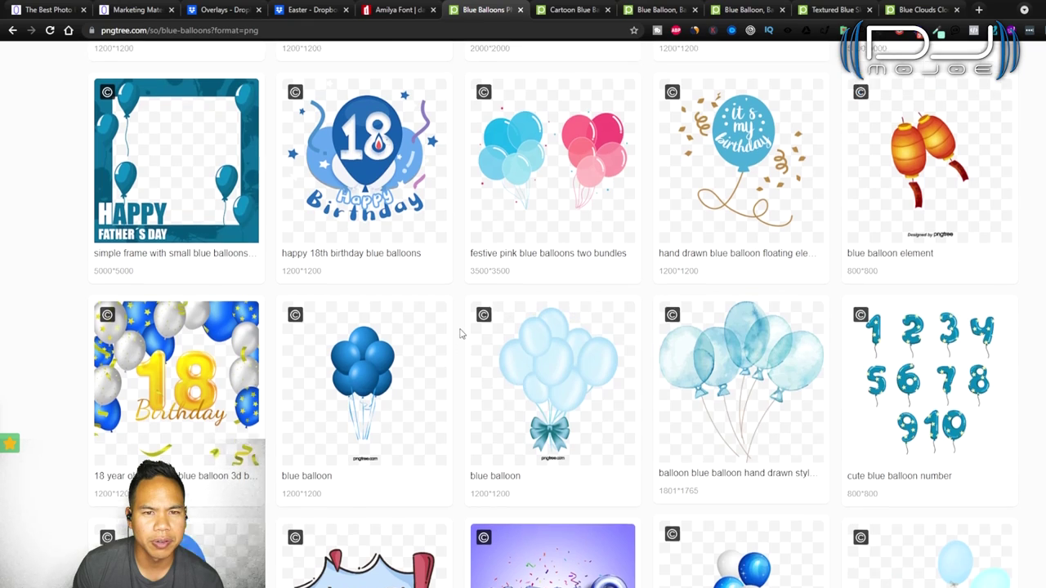
scroll(460, 333, "up", 3)
left_click(576, 10)
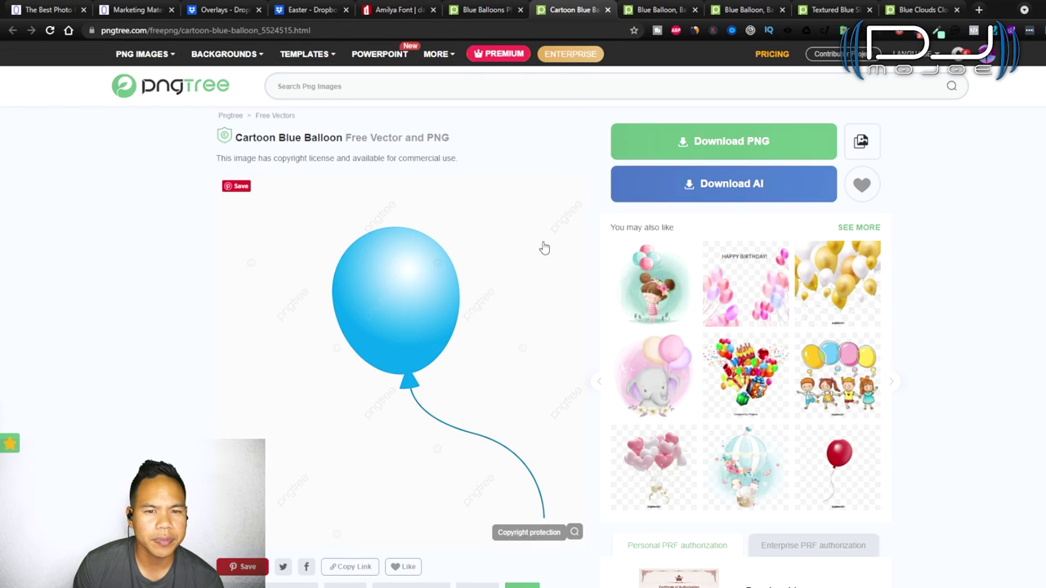
left_click(744, 143)
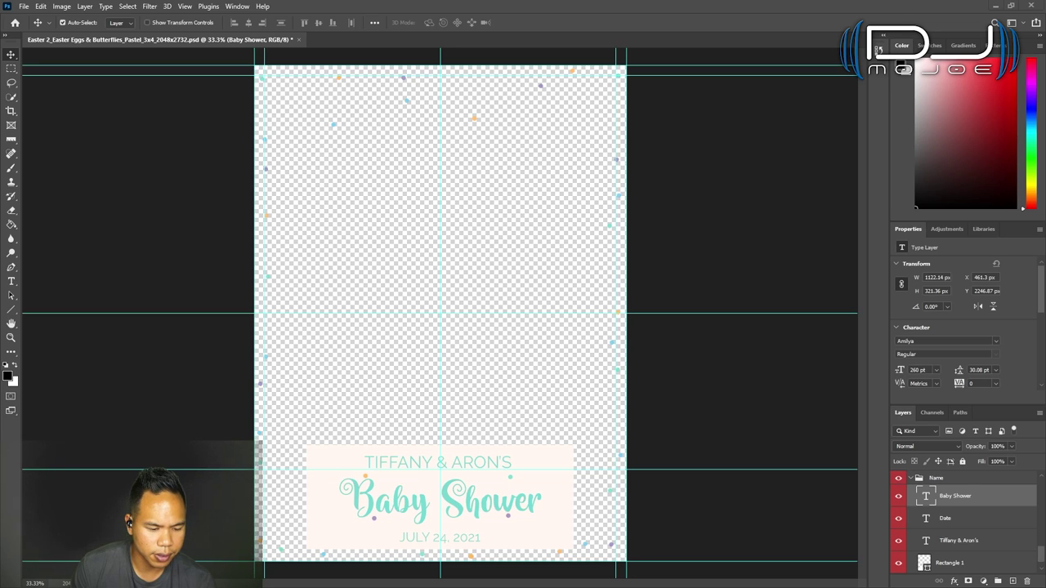
Step: Place the blue clouds image, stretch it to the canvas width, and move it to the bottom
left_click_drag(4, 245, 252, 187)
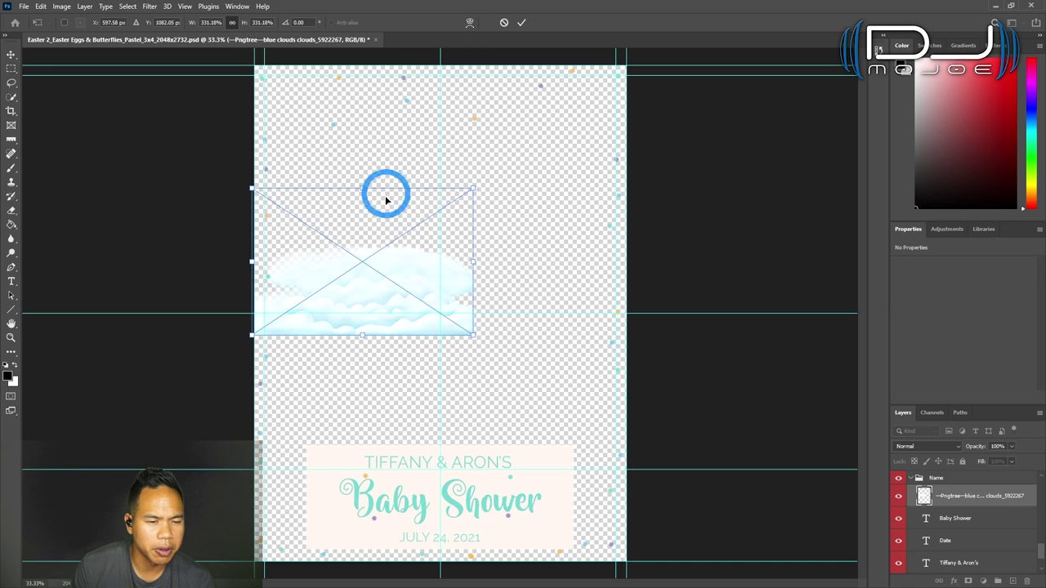
left_click_drag(474, 185, 672, 147)
left_click_drag(484, 255, 485, 469)
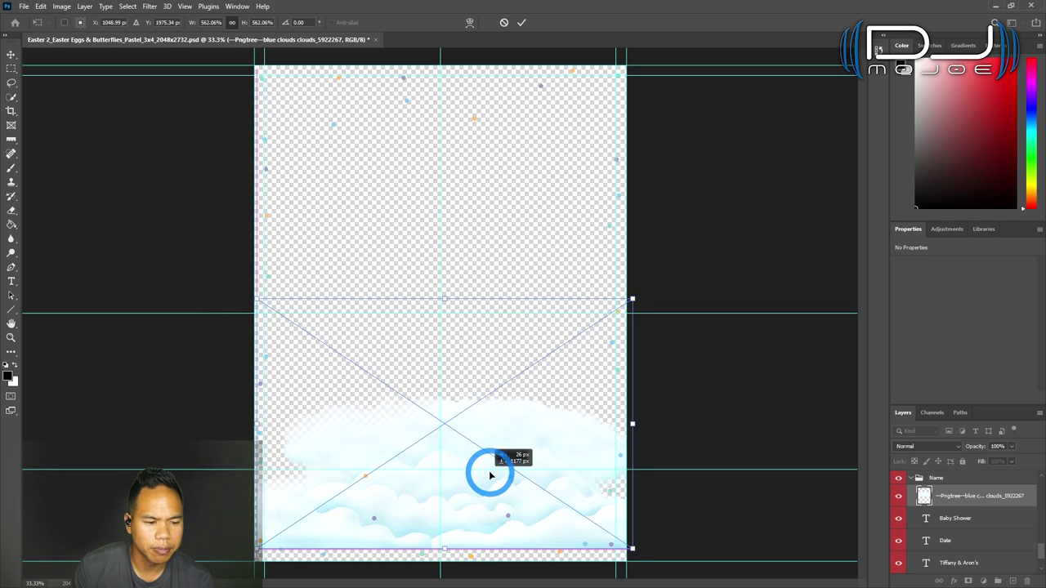
scroll(992, 505, "up", 1)
scroll(992, 490, "down", 1)
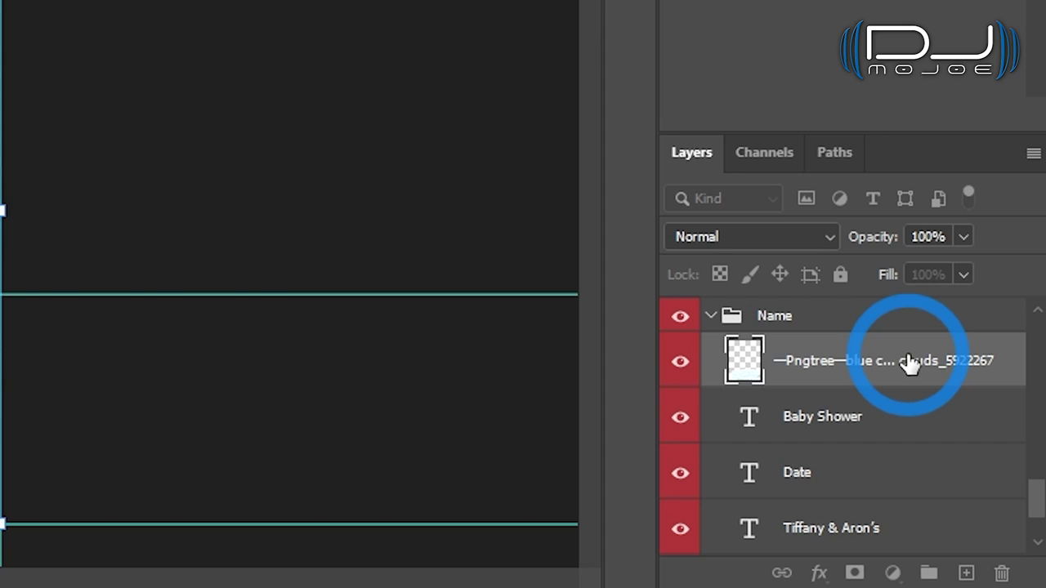
Step: Rename the clouds layer to 'Clouds 1'
double_click(910, 363)
type("C")
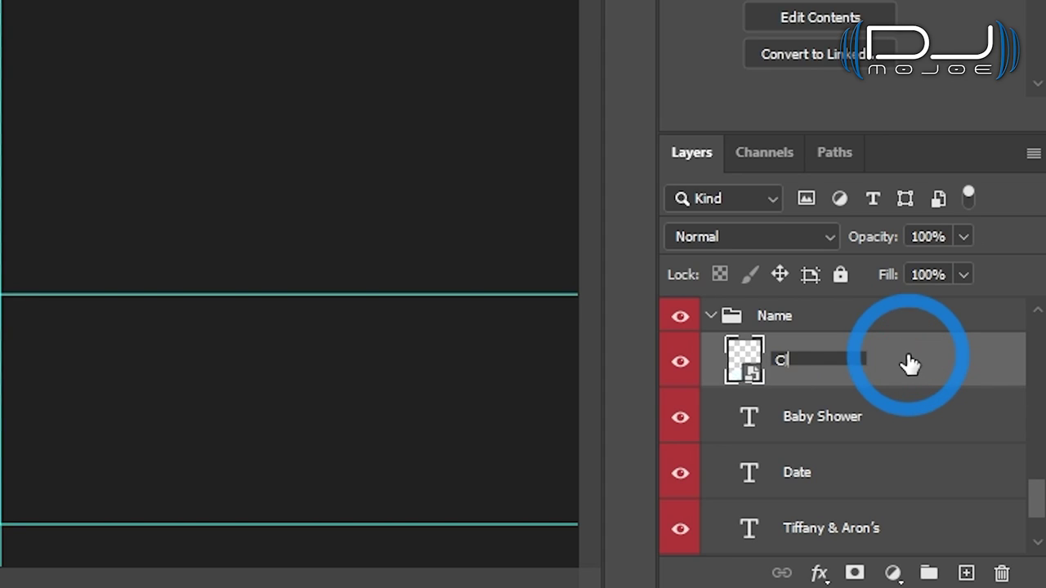
type("louds 1")
key("Return")
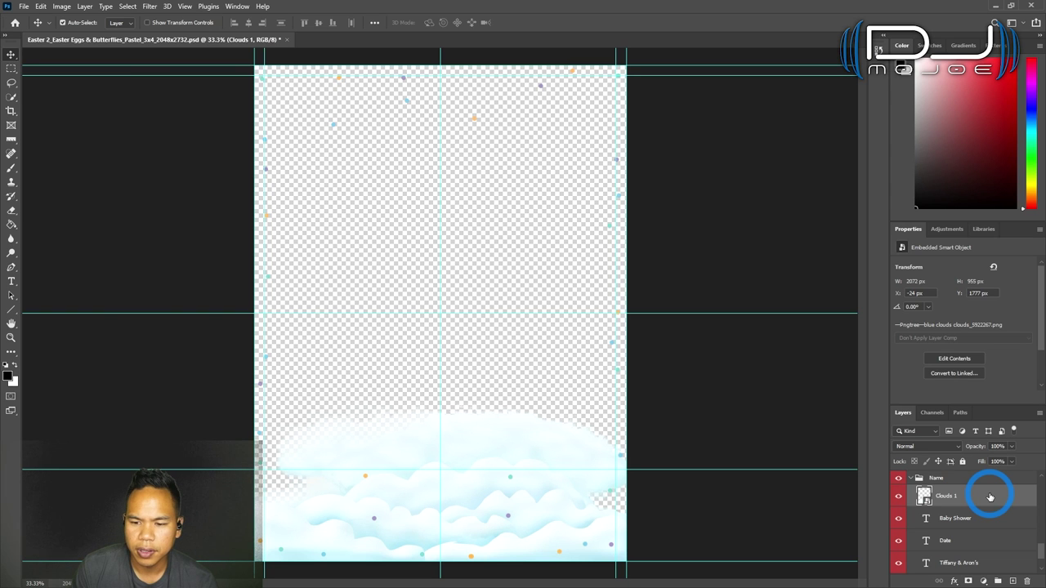
Step: Move the Clouds 1 layer below Rectangle 1 in the Layers panel
left_click_drag(910, 363, 880, 397)
left_click_drag(978, 512, 1005, 564)
scroll(1005, 562, "down", 2)
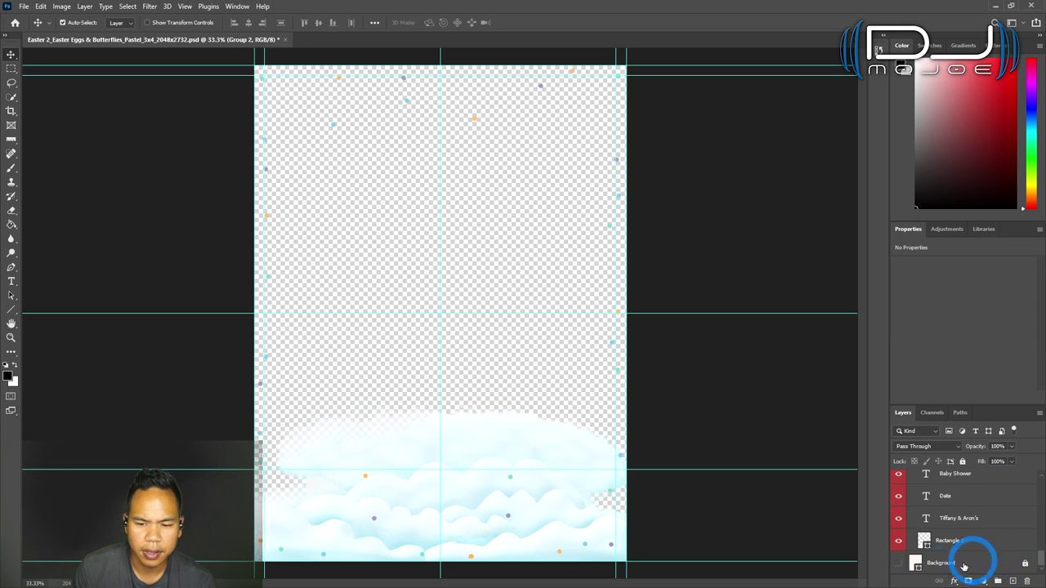
scroll(984, 537, "up", 2)
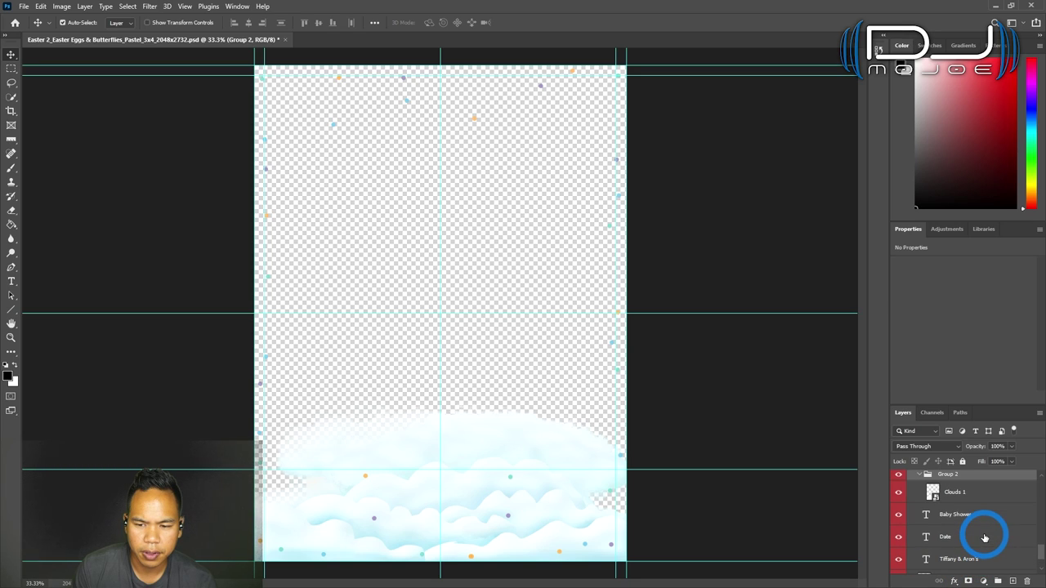
left_click_drag(980, 490, 979, 560)
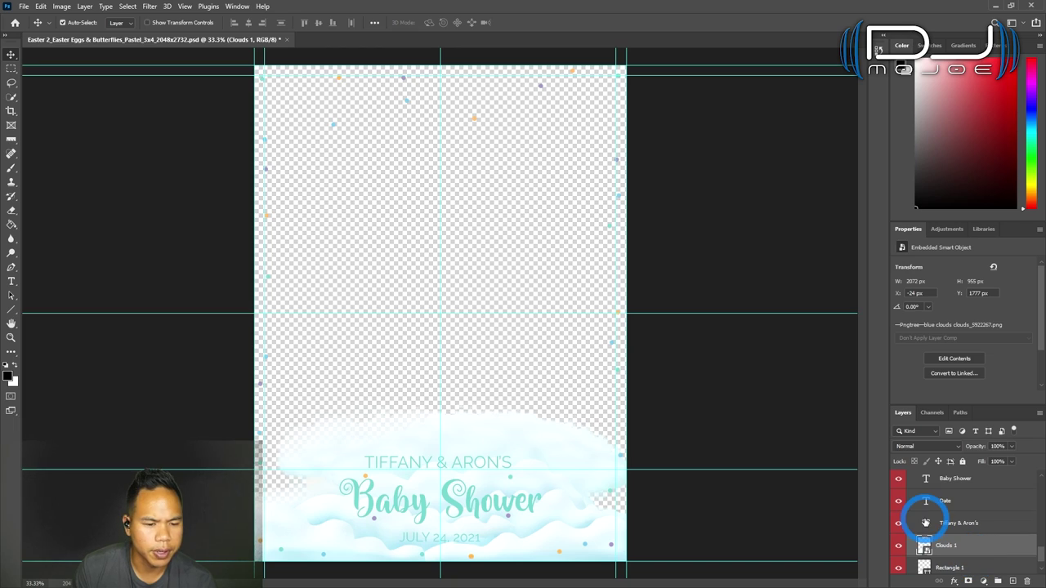
scroll(976, 532, "down", 1)
left_click_drag(976, 532, 972, 549)
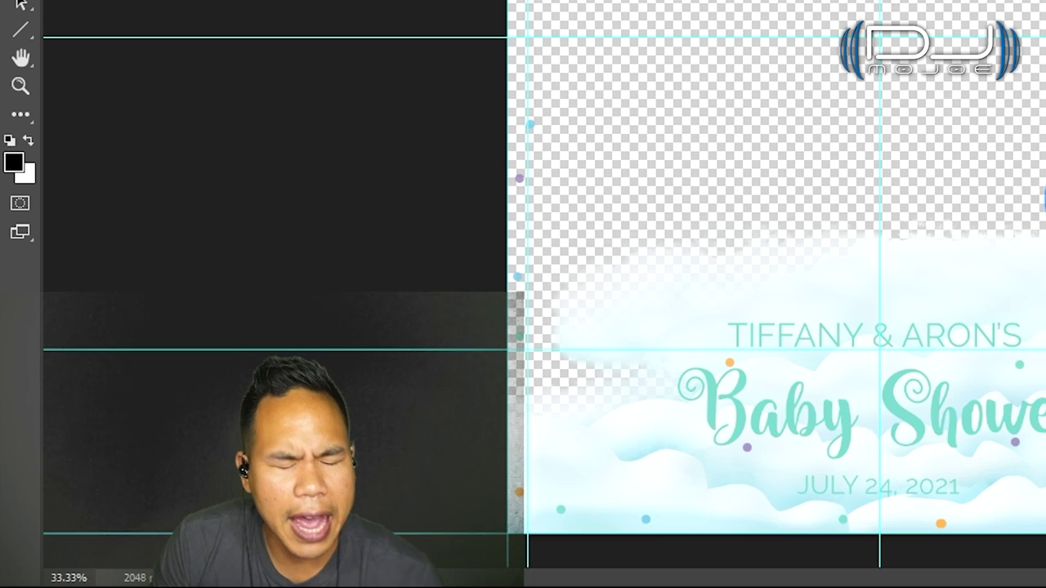
left_click(519, 376)
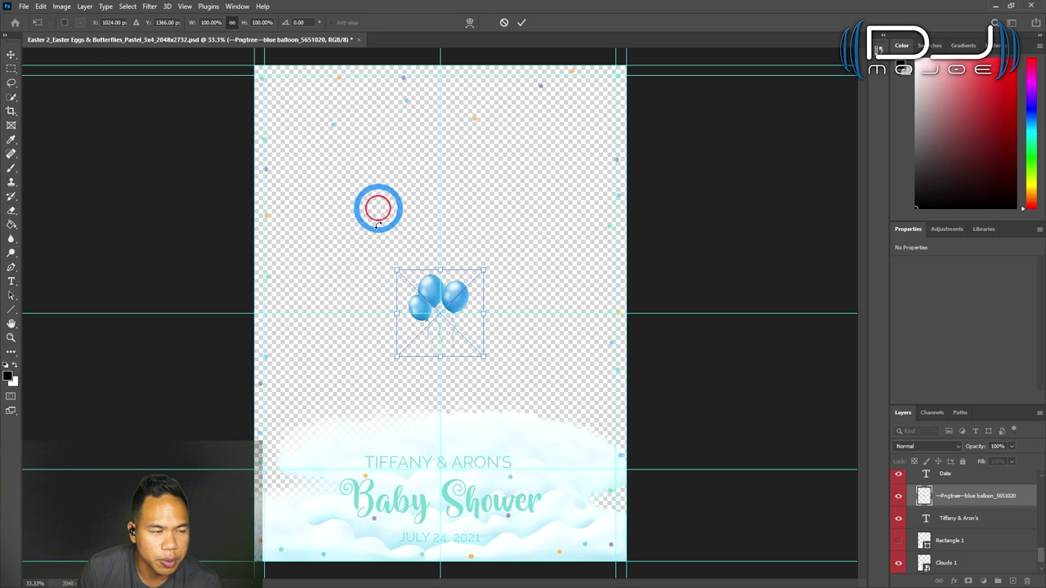
Step: Move the blue balloons to the top-left corner and scale them to about 80% (266 × 349 px)
left_click_drag(439, 294, 285, 97)
left_click_drag(335, 150, 292, 87)
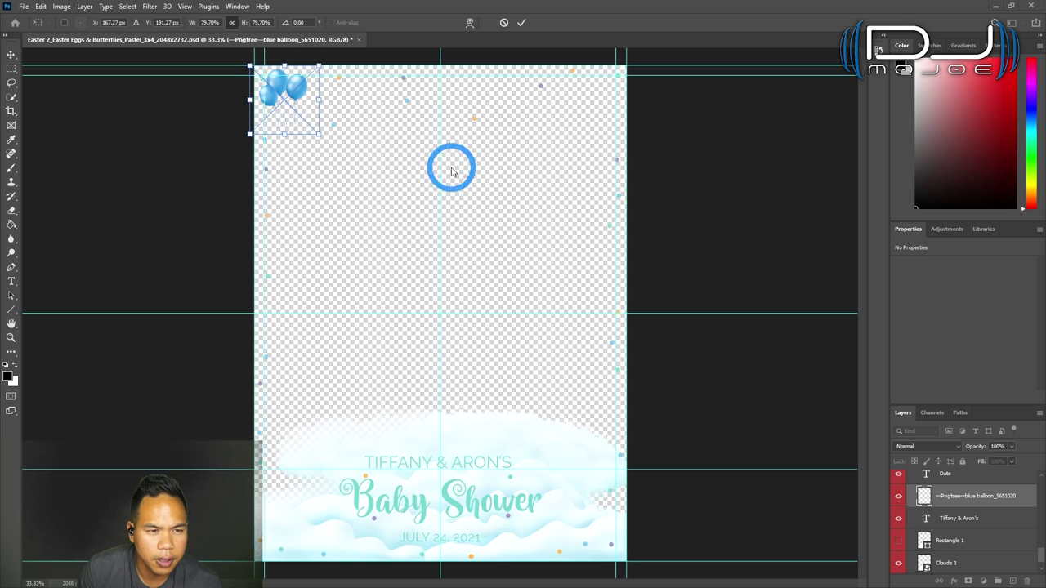
left_click(519, 22)
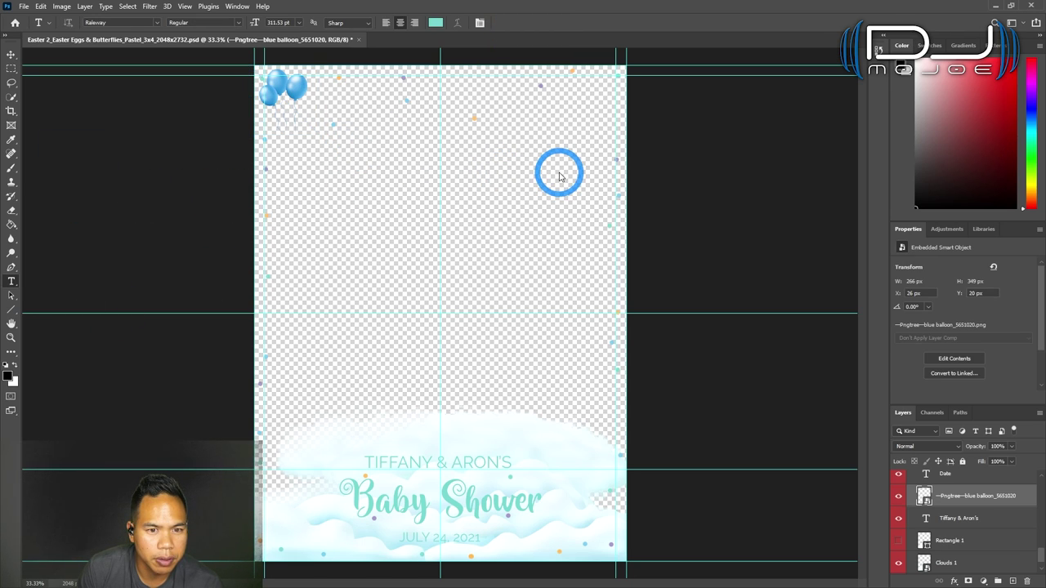
Step: Copy the balloon cluster to the top-right corner, scaled to about 80% and rotated 18.03°
key("ctrl+v")
left_click_drag(439, 315, 597, 107)
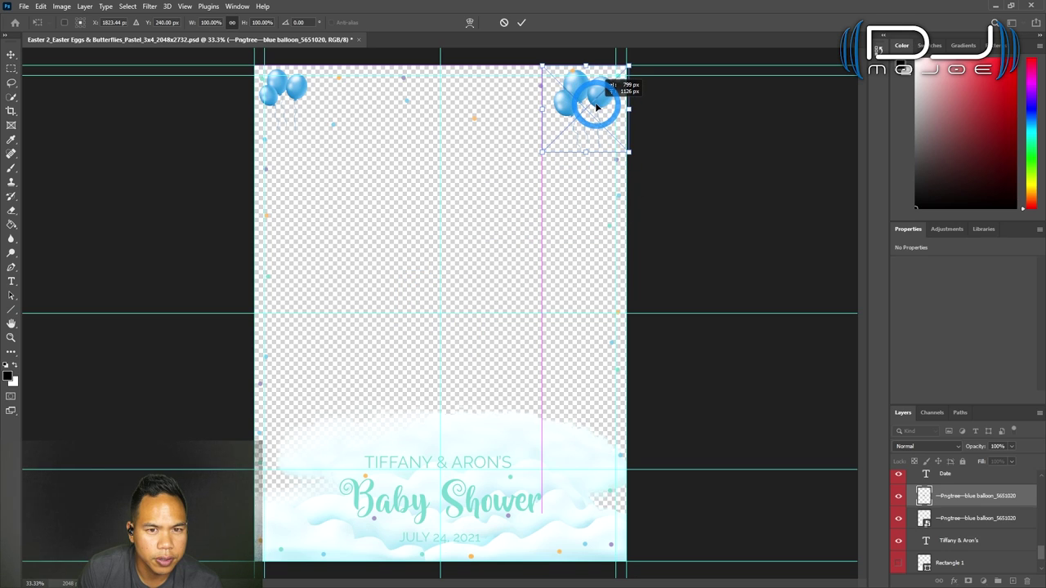
mouse_move(541, 152)
left_mouse_down()
mouse_move(561, 130)
mouse_move(583, 142)
mouse_move(598, 122)
mouse_move(578, 139)
mouse_move(589, 140)
mouse_move(541, 134)
left_mouse_up()
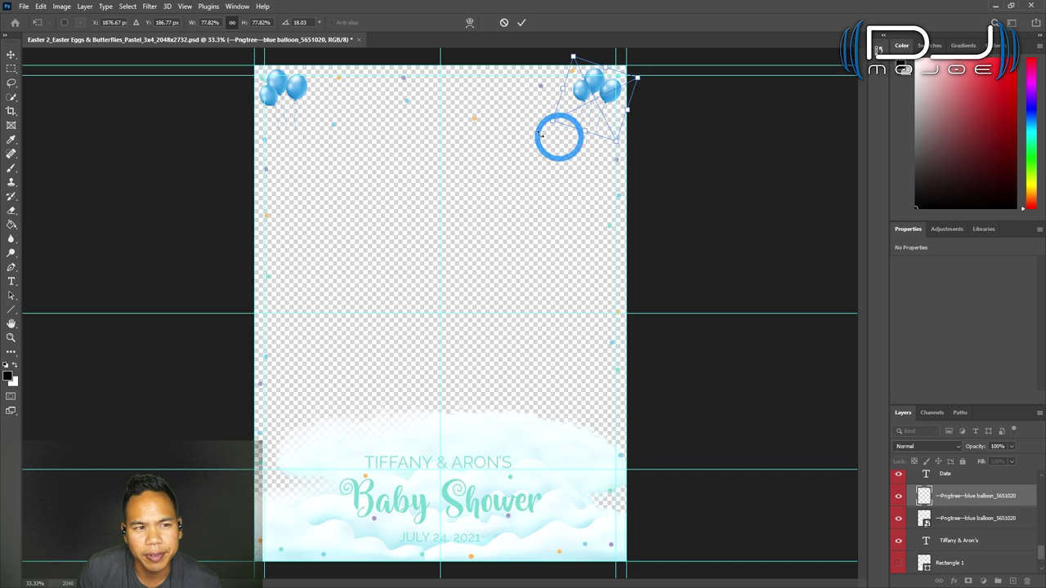
left_click(523, 24)
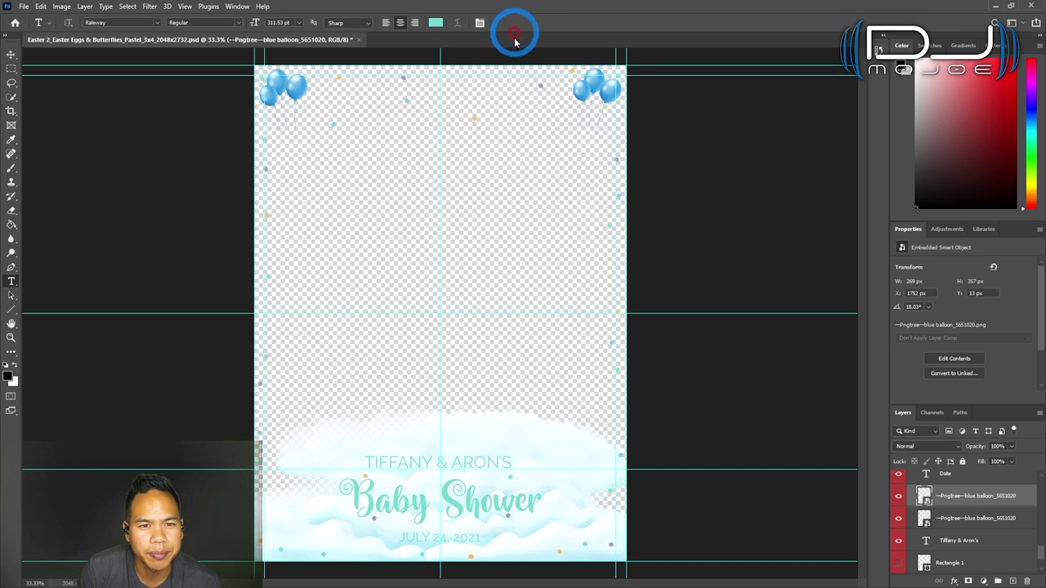
Step: Find and select the top-left balloon cluster's layer, toggling layer visibility to identify it
left_click(10, 55)
left_click(280, 89)
left_click(483, 175)
left_click(982, 525)
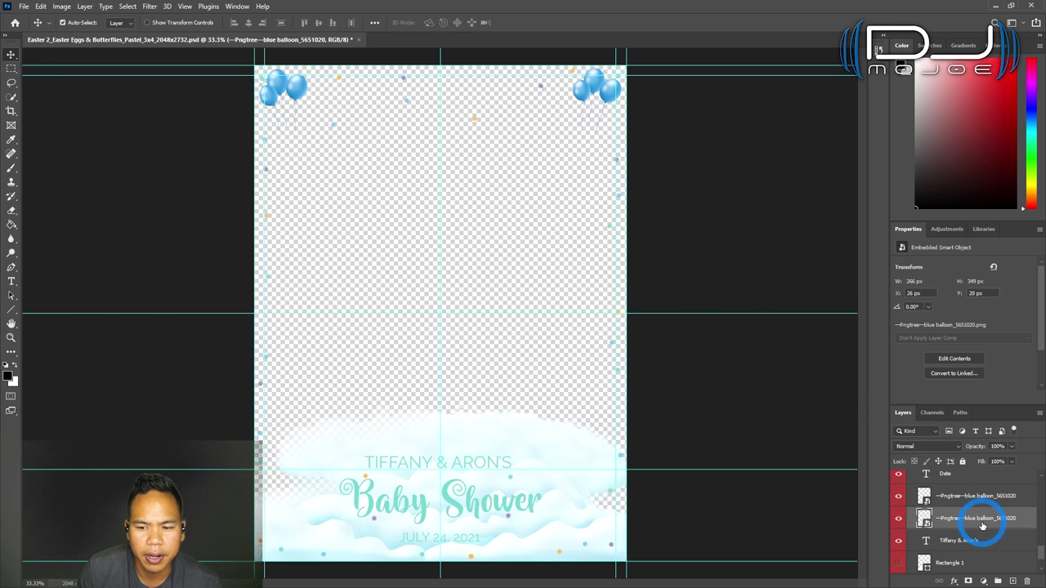
left_click(946, 499)
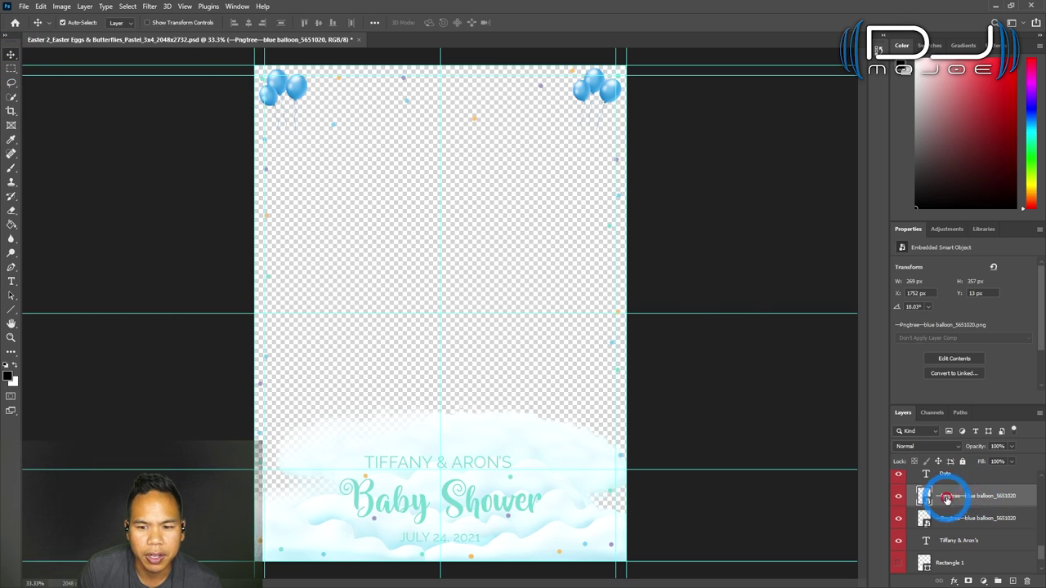
left_click(899, 496)
left_click(901, 498)
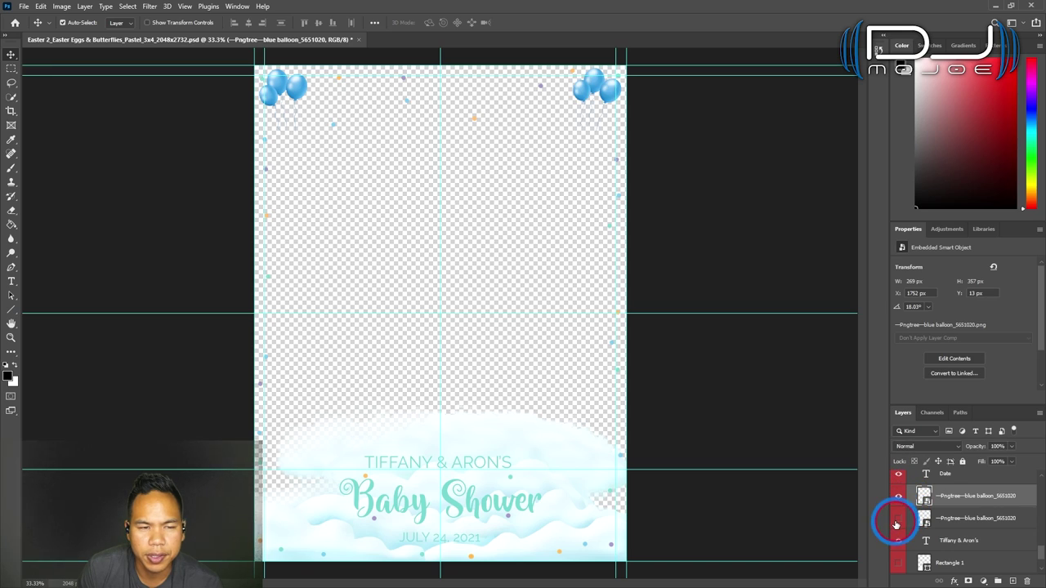
left_click(898, 519)
left_click(899, 518)
left_click(969, 518)
Step: Tilt the top-left balloons to -6.57°, then drag the cartoon blue balloon image onto the canvas
key("ctrl+t")
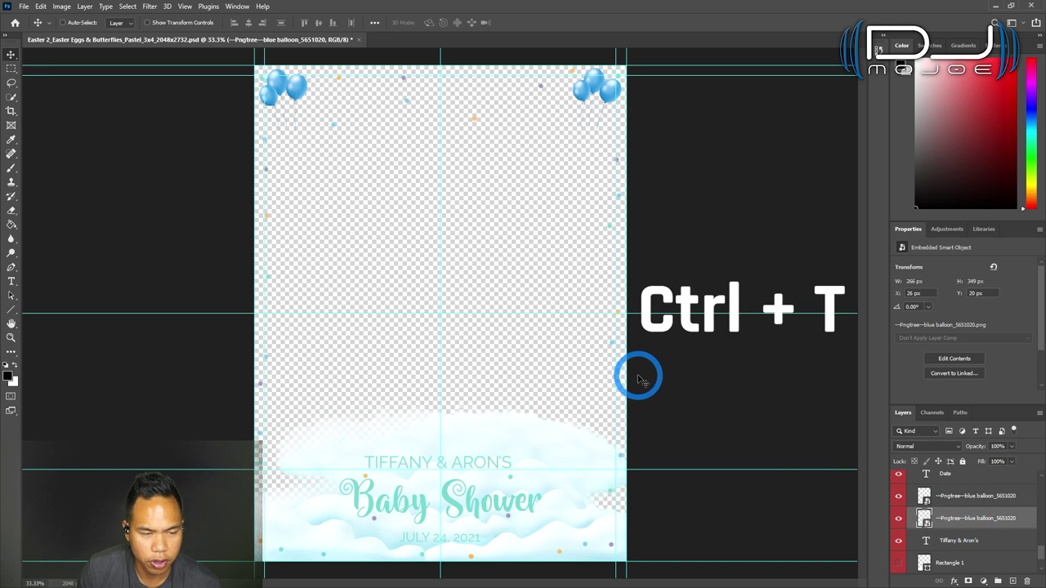
left_click_drag(336, 151, 322, 142)
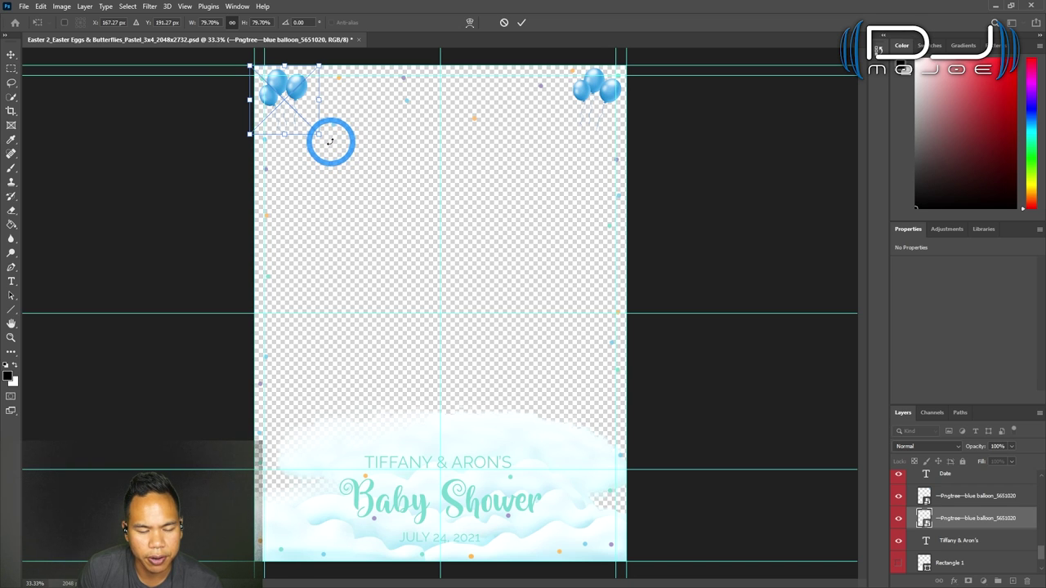
left_click_drag(330, 141, 334, 137)
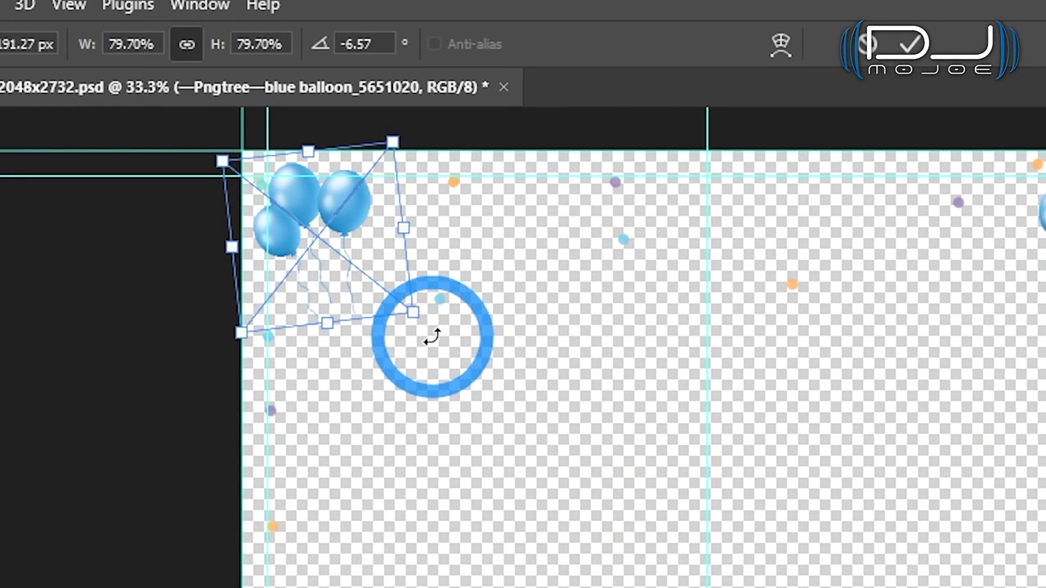
left_click(910, 45)
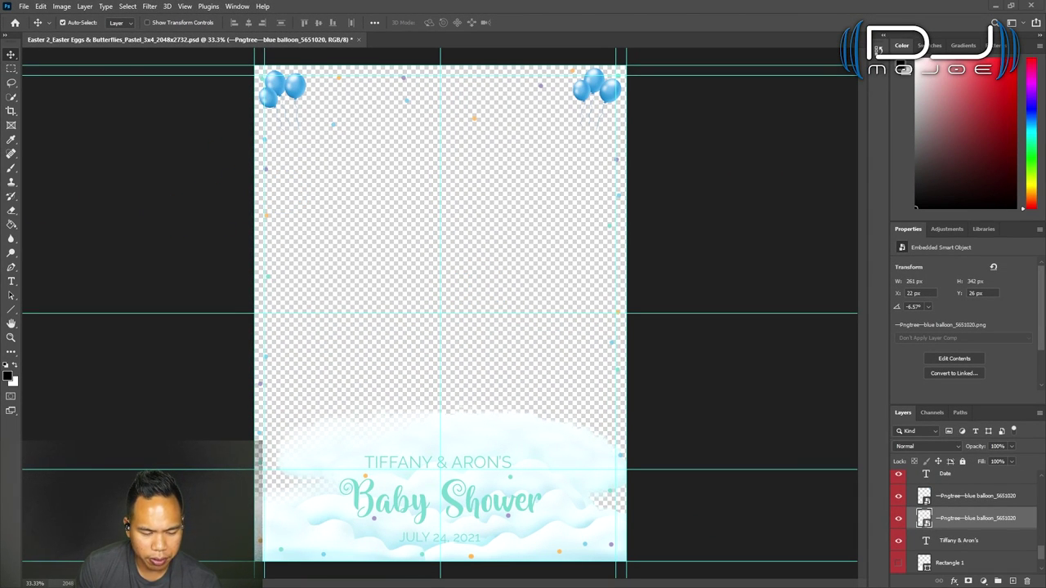
left_click_drag(281, 280, 613, 239)
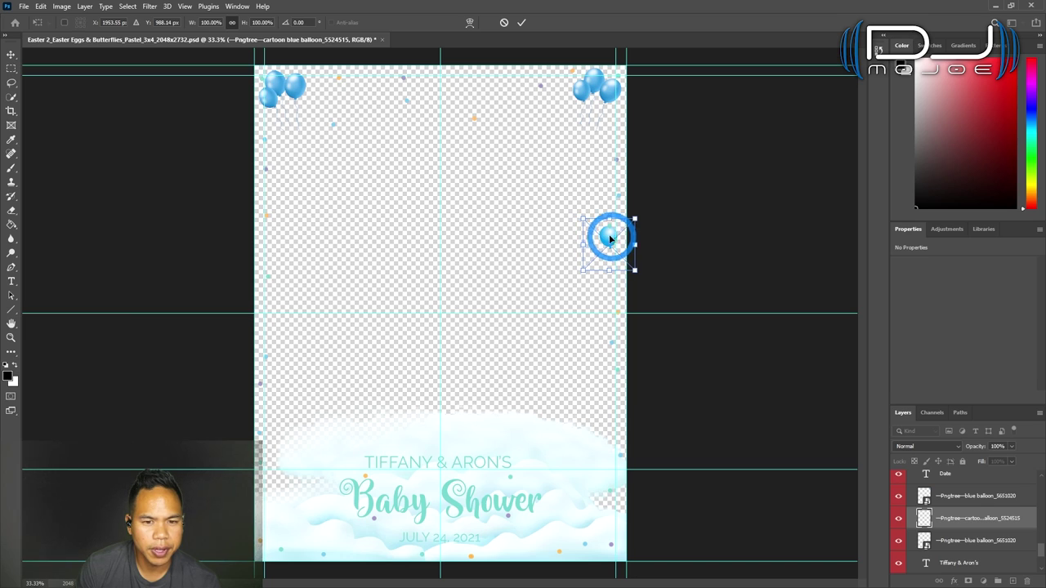
Step: Tilt the cartoon balloon about 11° on the right edge, then place a copy tilted the other way at the left edge
left_click_drag(609, 299, 597, 299)
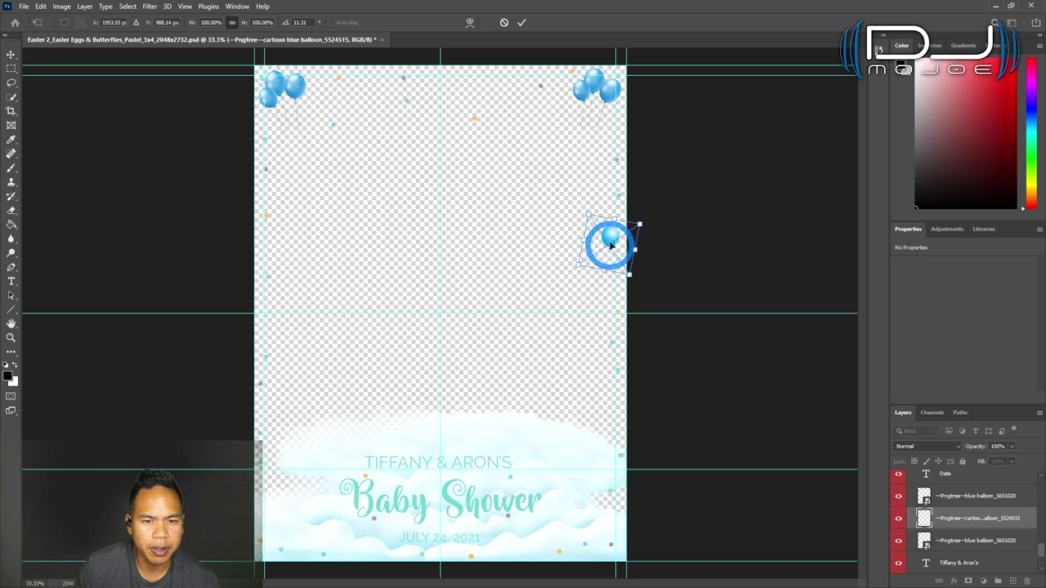
key("Return")
key("ctrl+shift+alt+p")
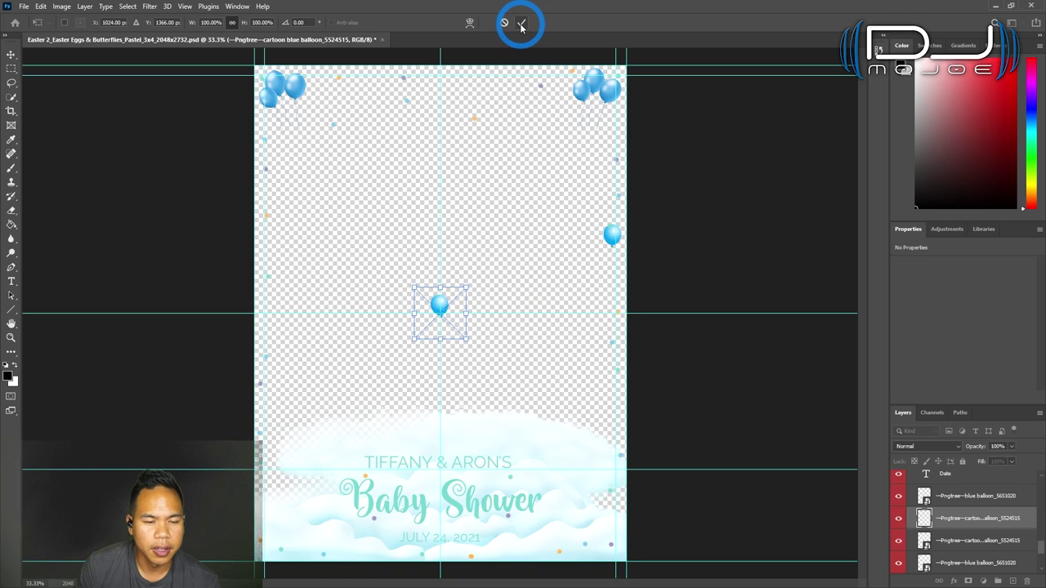
left_click_drag(451, 306, 285, 327)
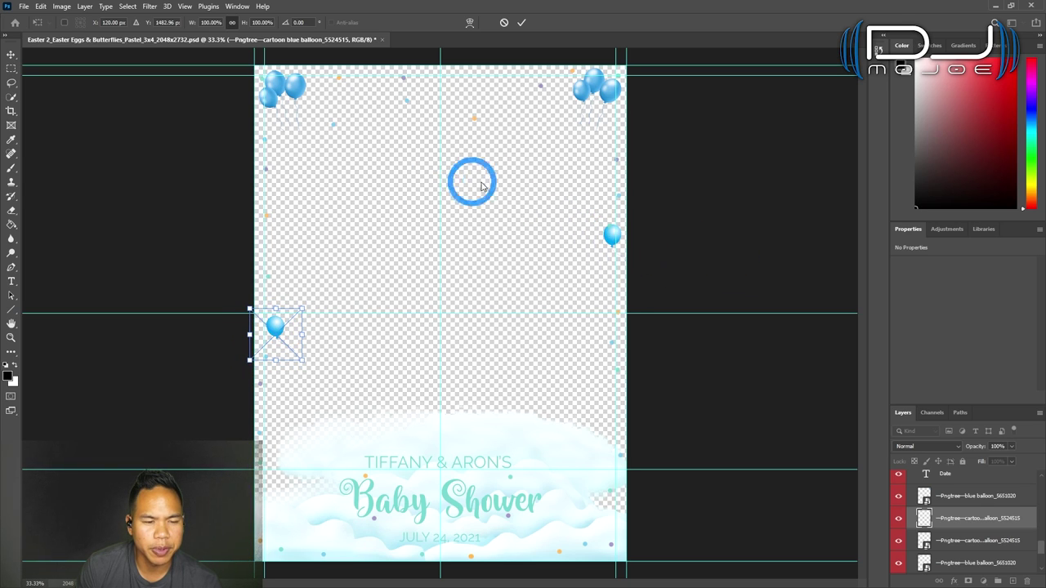
left_click_drag(280, 385, 296, 383)
left_click(968, 540)
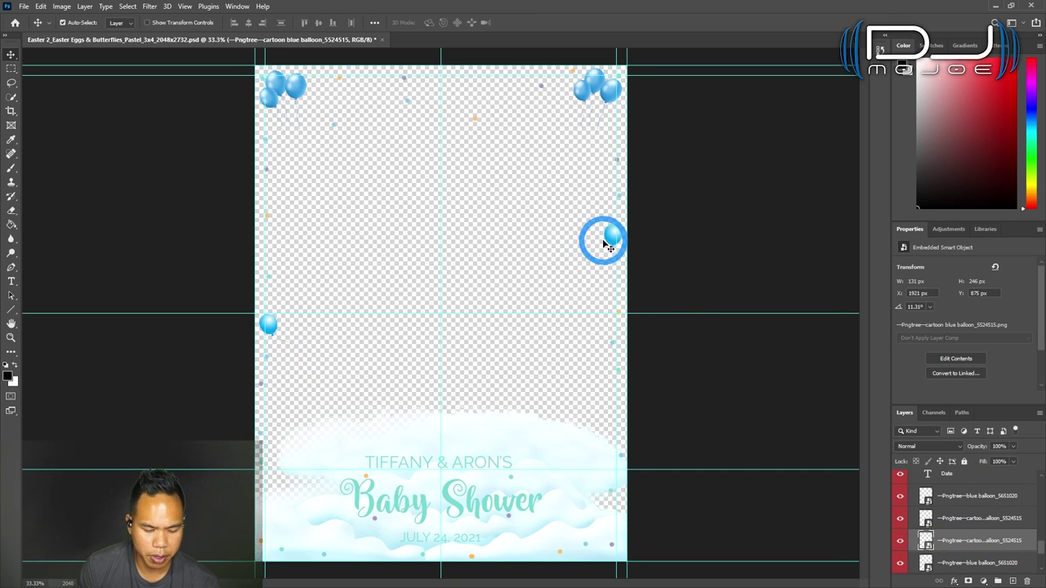
Step: Rotate the right-edge cartoon balloon further, to 18.62°
key("ctrl+t")
left_click_drag(594, 281, 609, 257)
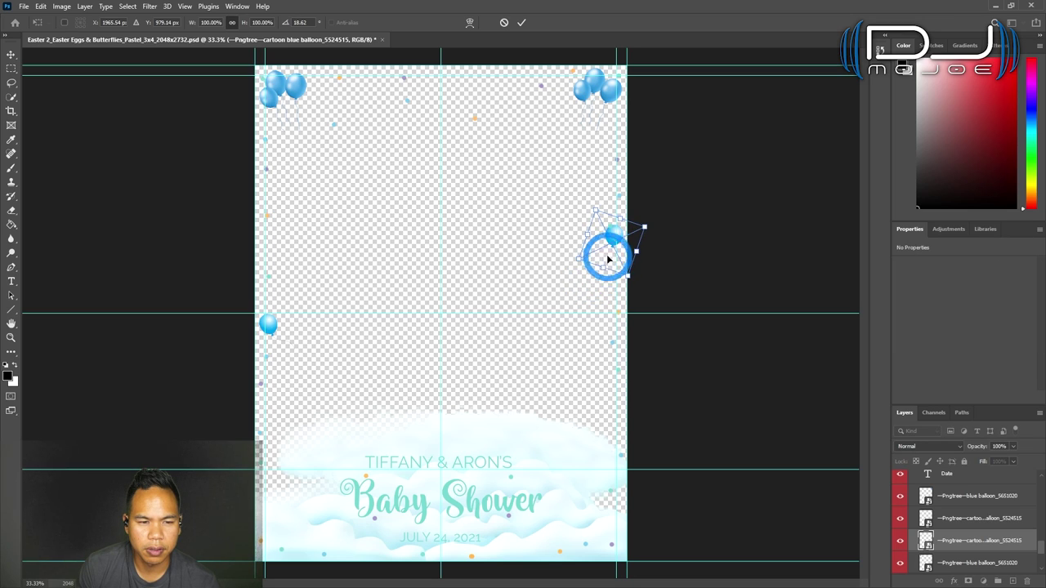
left_click(521, 22)
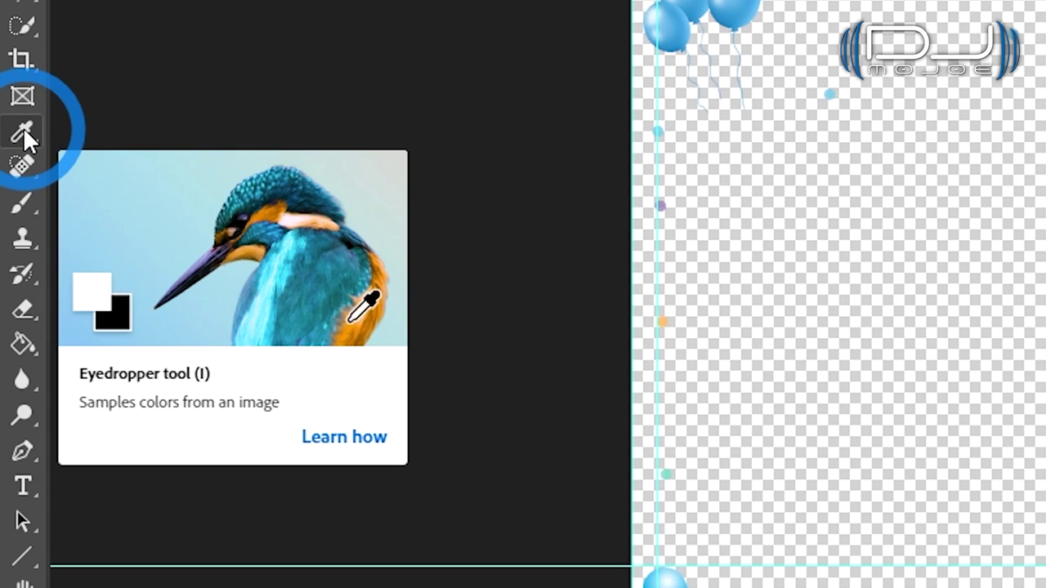
Step: Sample the top-left balloons' blue #4fa3dd as the foreground colour and copy its hex value
left_click(23, 133)
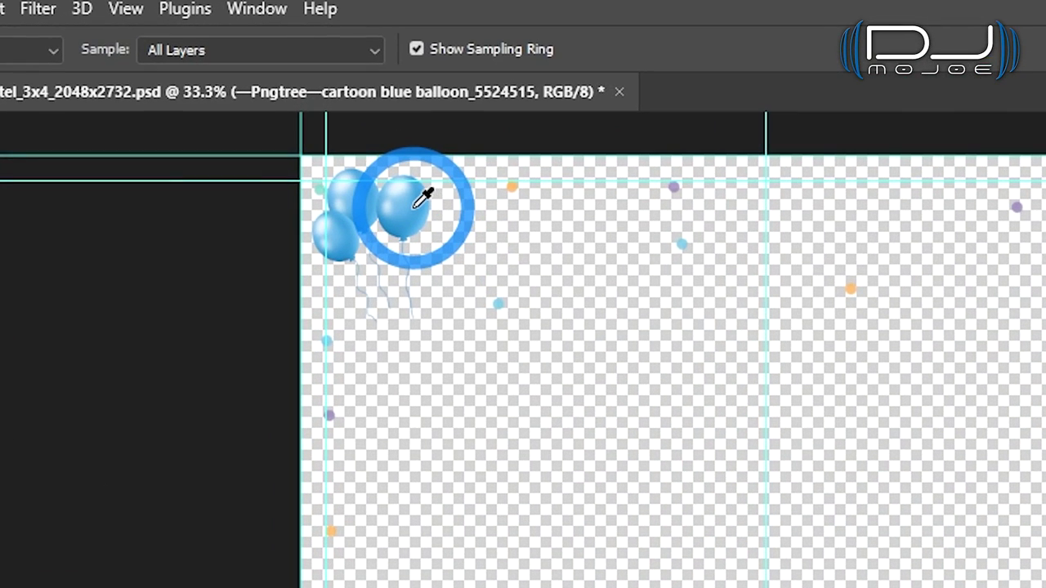
left_click(414, 206)
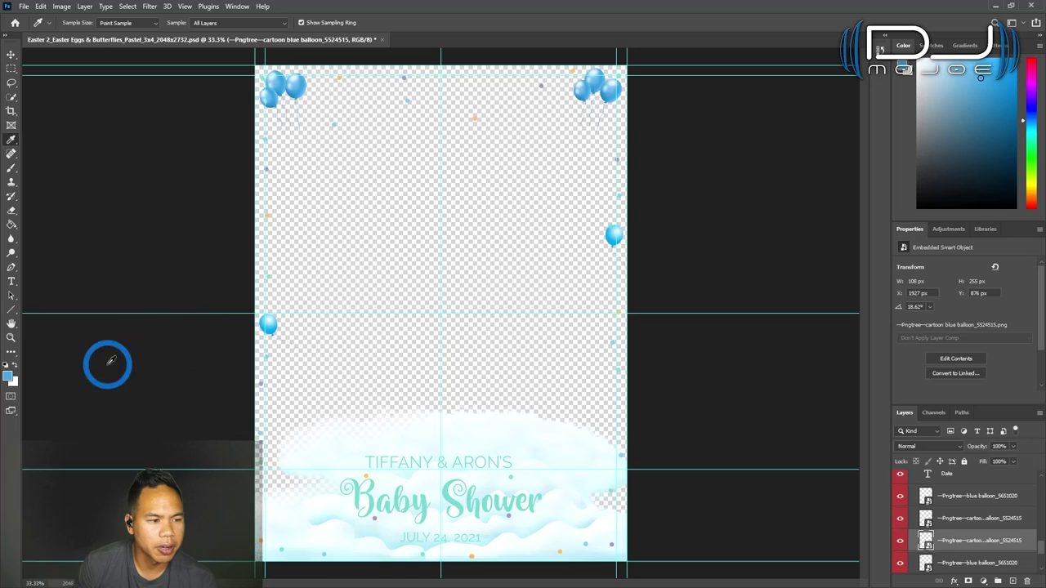
left_click(10, 377)
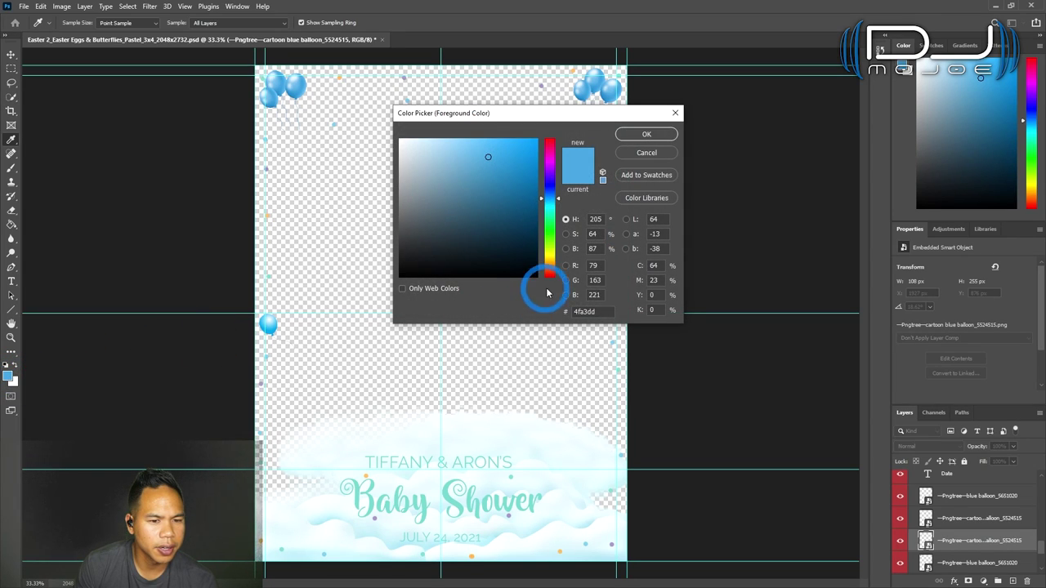
left_click_drag(603, 311, 545, 311)
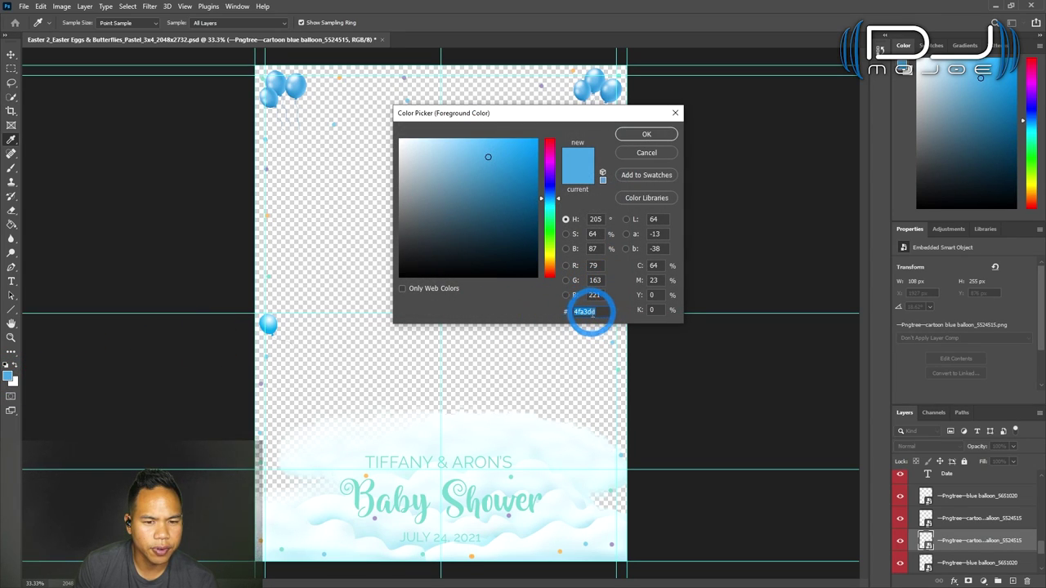
right_click(586, 311)
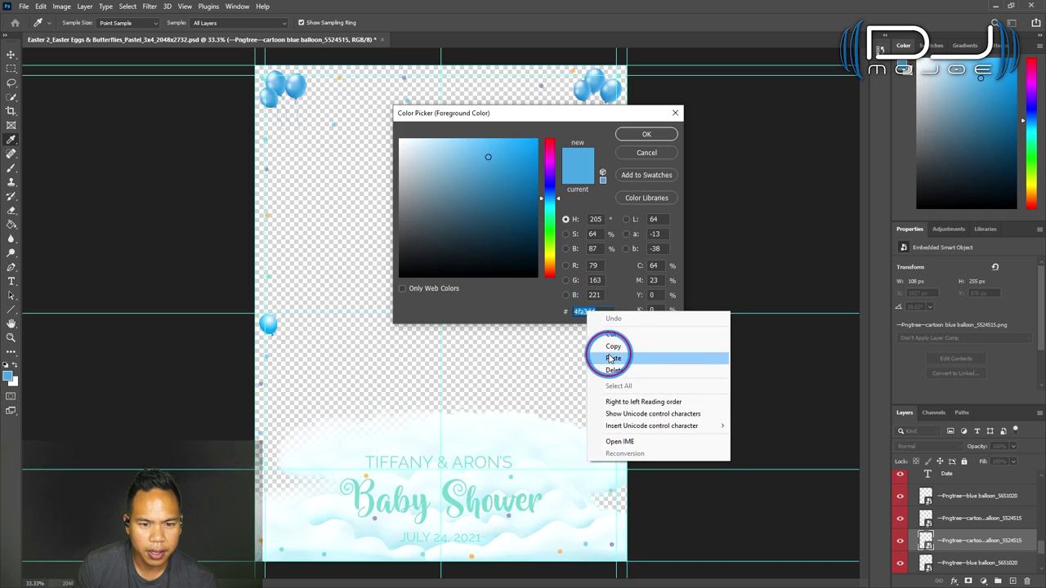
left_click(600, 352)
left_click(643, 134)
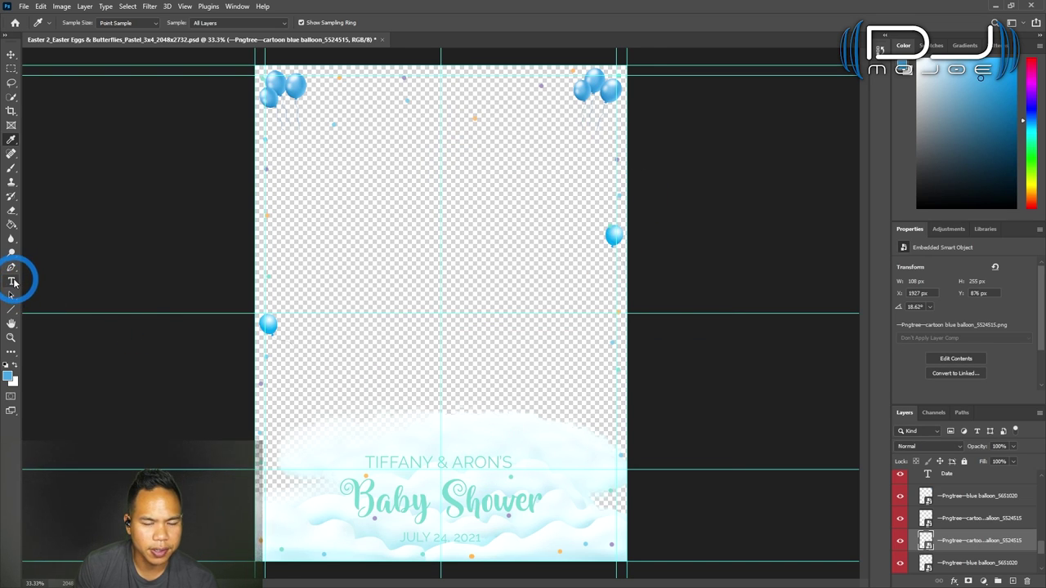
Step: Recolour the TIFFANY & ARON'S names to blue 4fa3dd
left_click(11, 282)
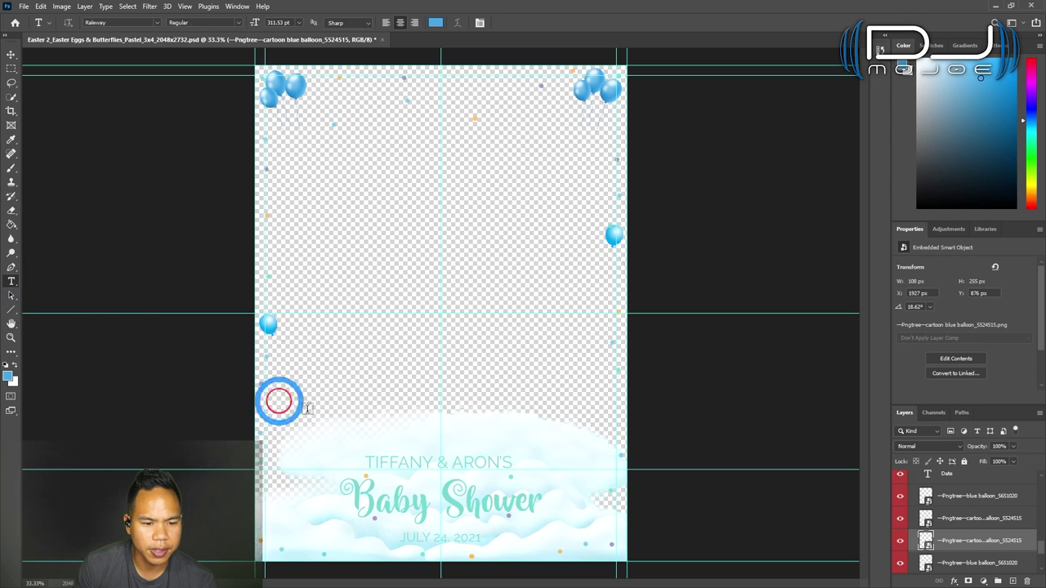
left_click(478, 460)
key("ctrl+a")
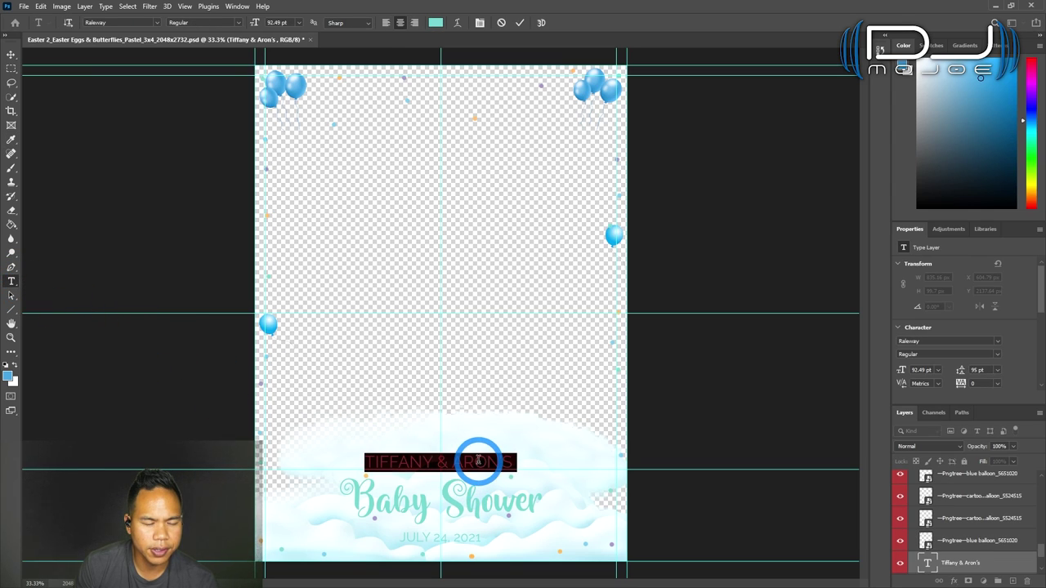
left_click(436, 22)
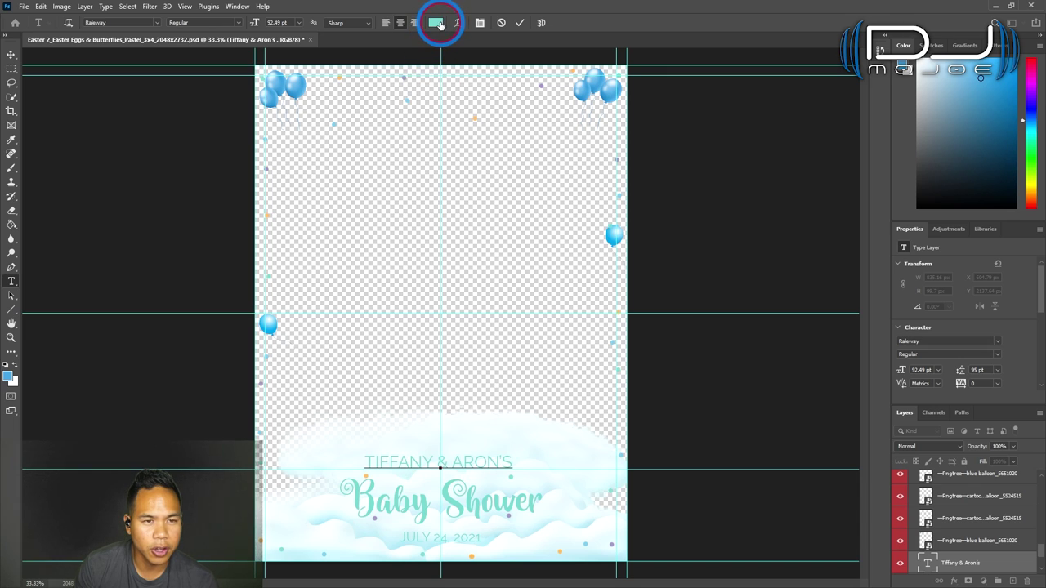
left_click_drag(606, 313, 558, 312)
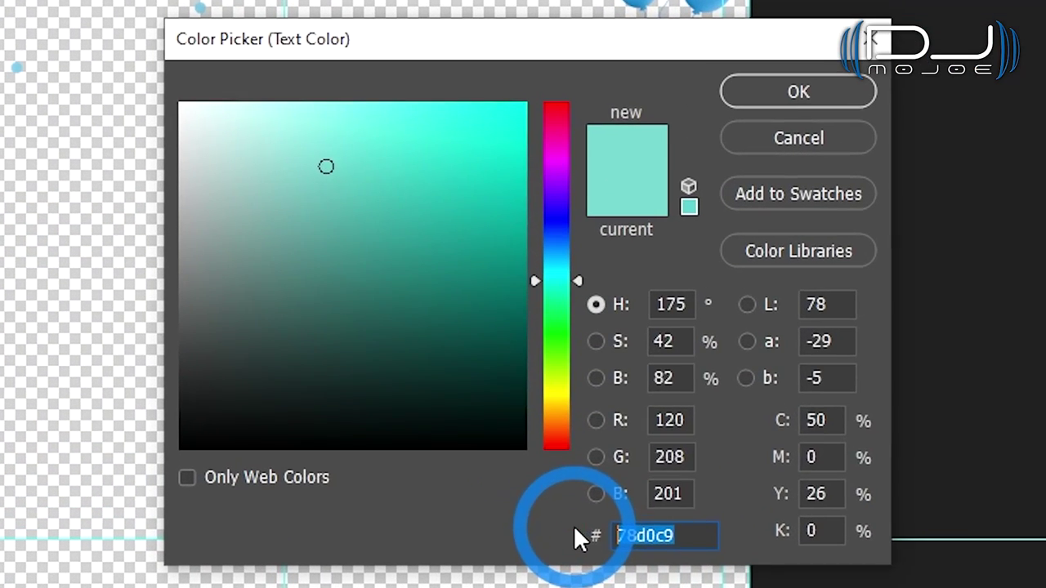
type("4fa3dd")
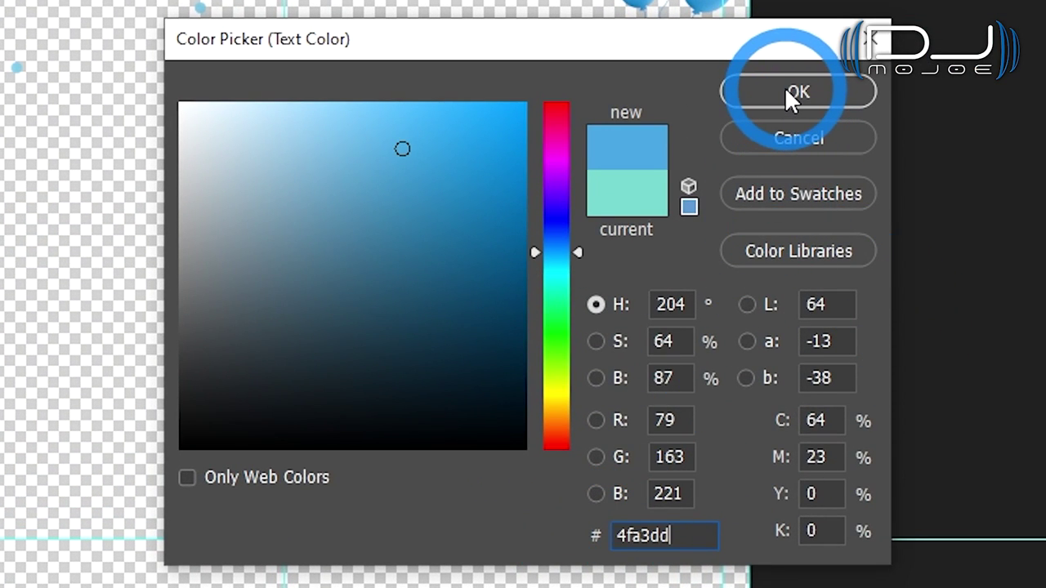
left_click(788, 92)
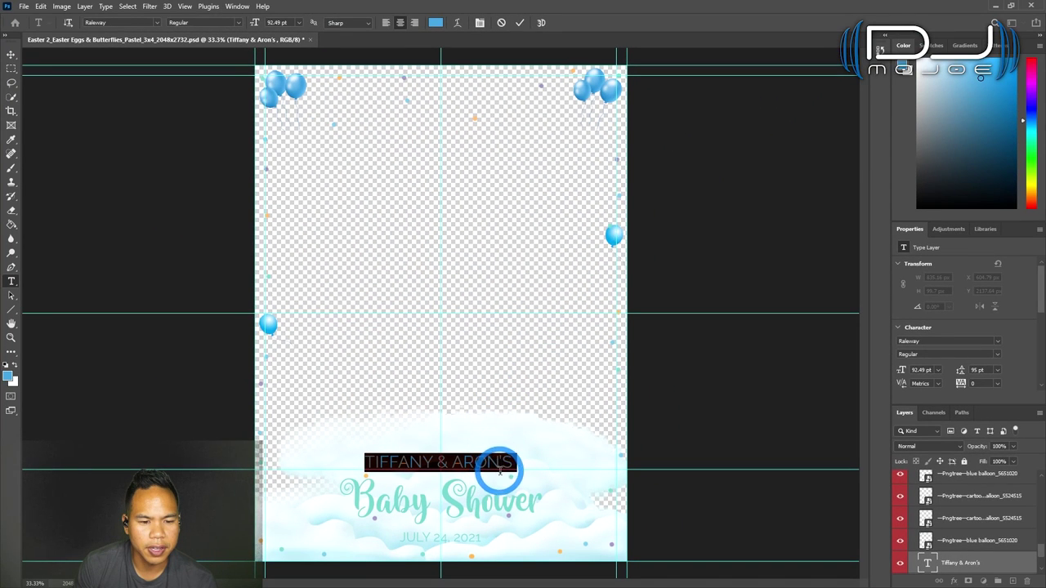
left_click(521, 23)
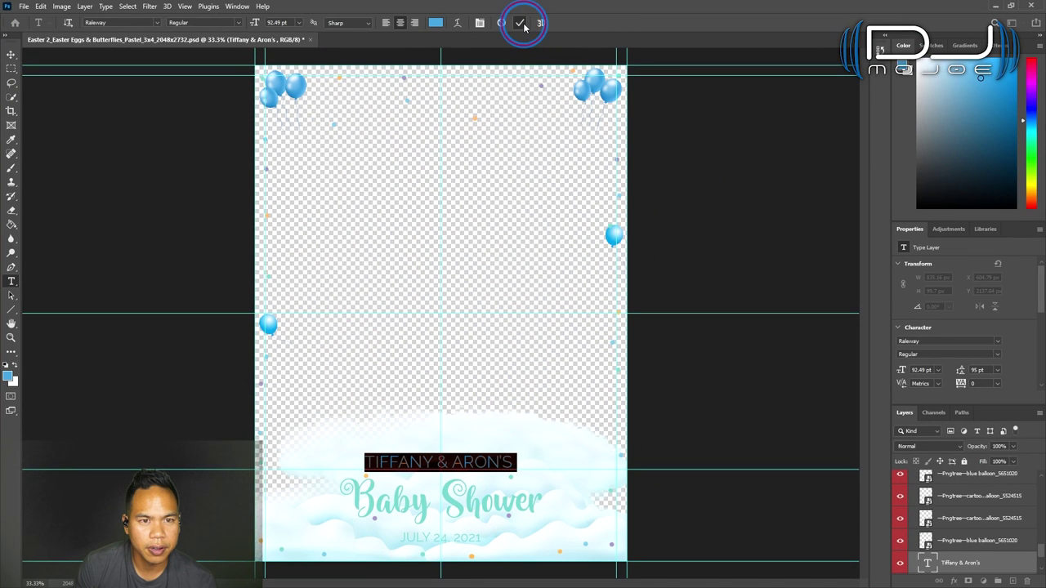
Step: Recolour the Baby Shower title to the same blue 4fa3dd
left_click(463, 495)
key("ctrl+a")
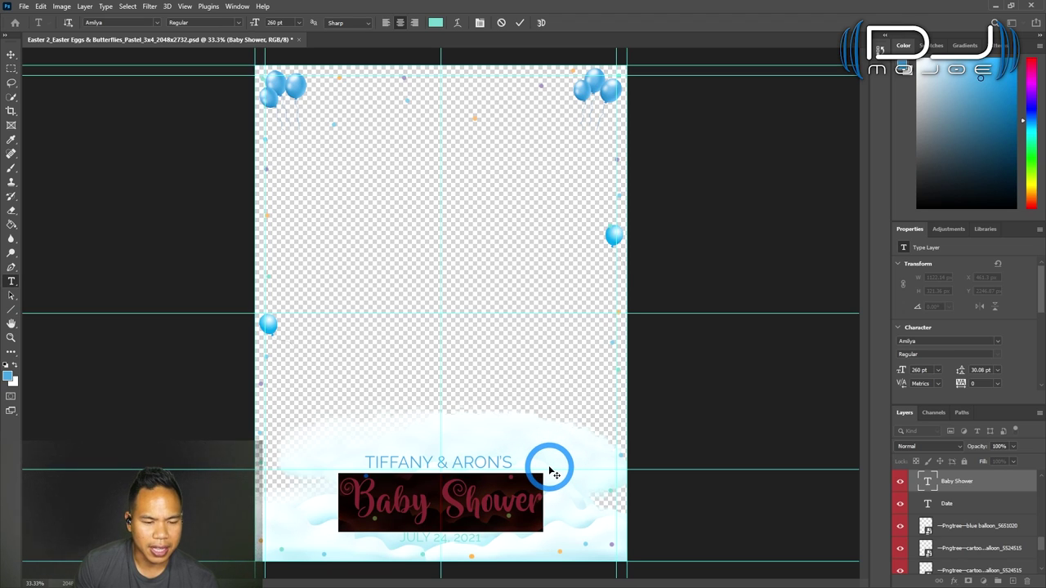
left_click(438, 22)
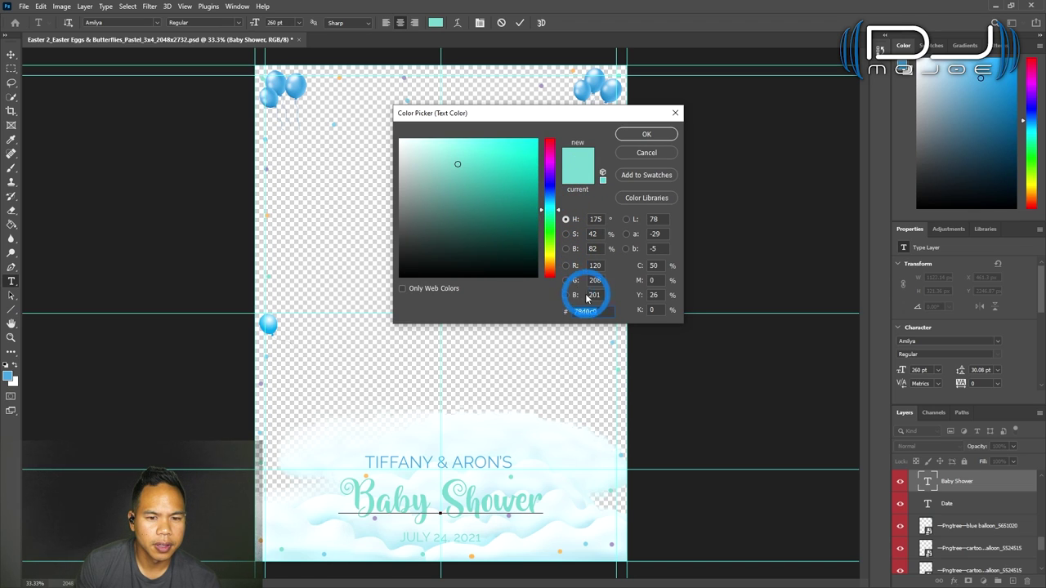
key("ctrl+v")
left_click(647, 134)
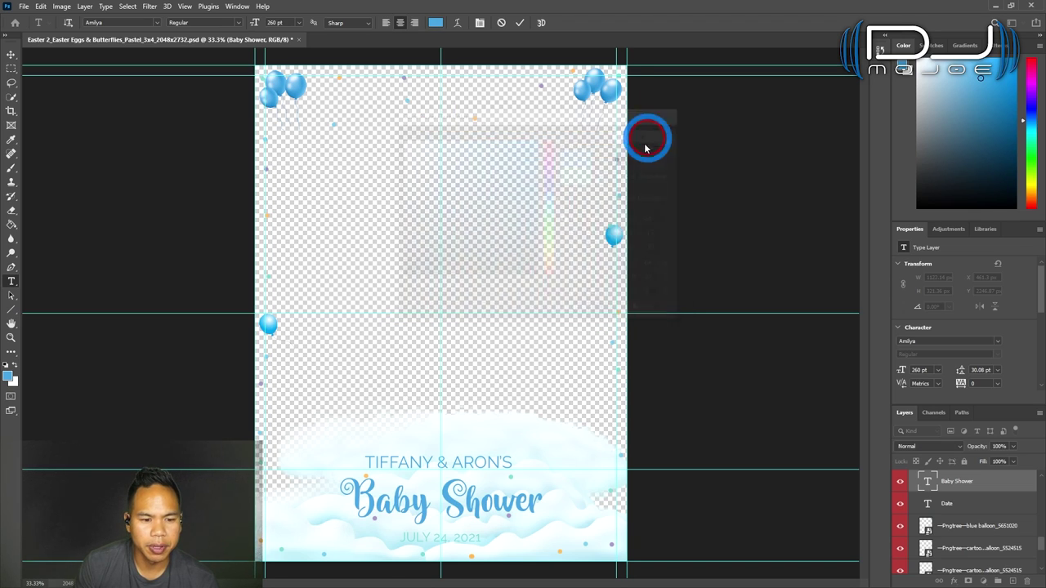
left_click(685, 157)
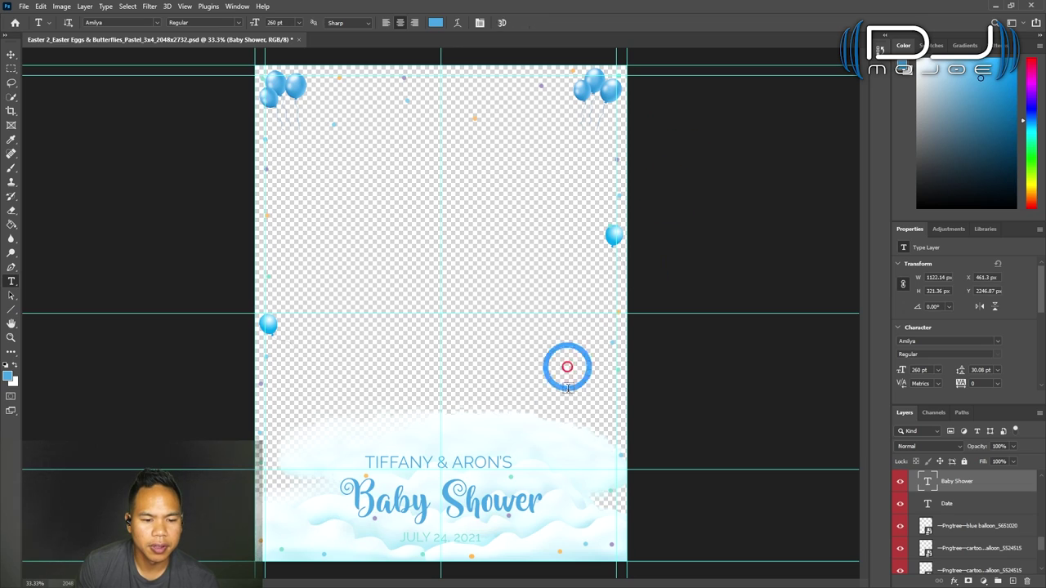
Step: Recolour the JULY 24, 2021 date line to blue 4fa3dd
triple_click(469, 541)
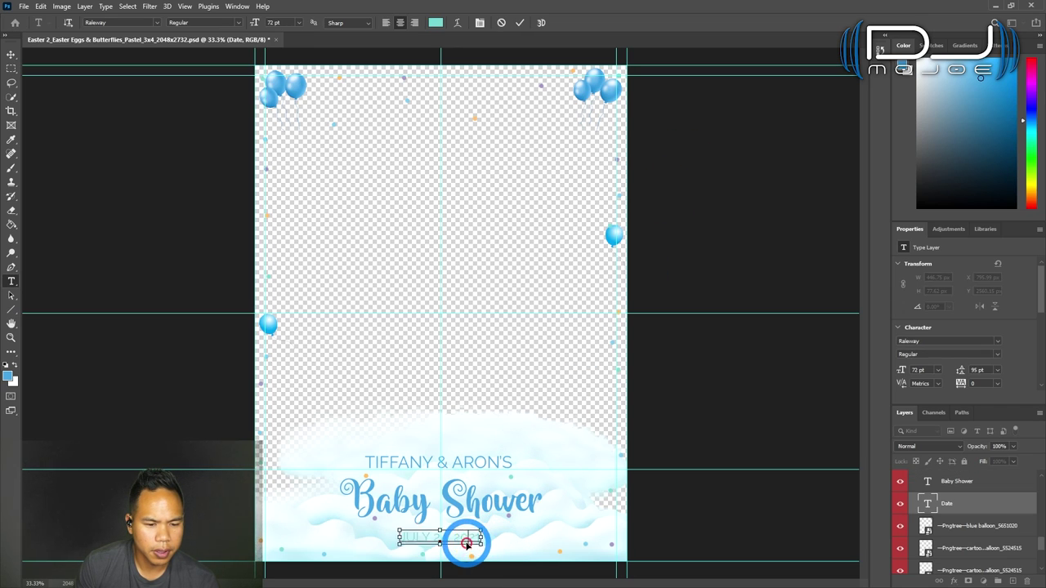
left_click(439, 21)
left_click_drag(582, 313, 612, 313)
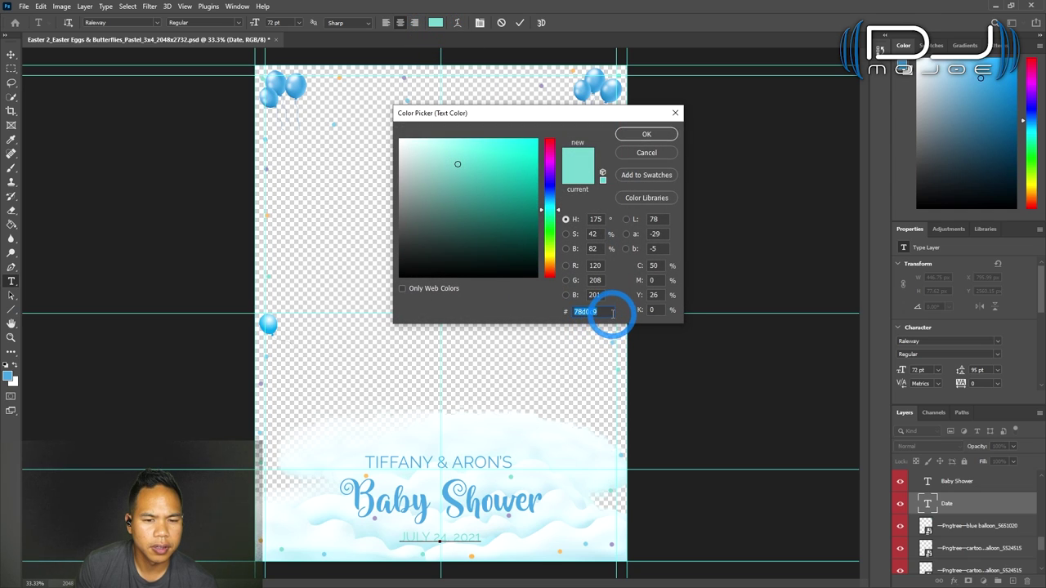
key("ctrl+v")
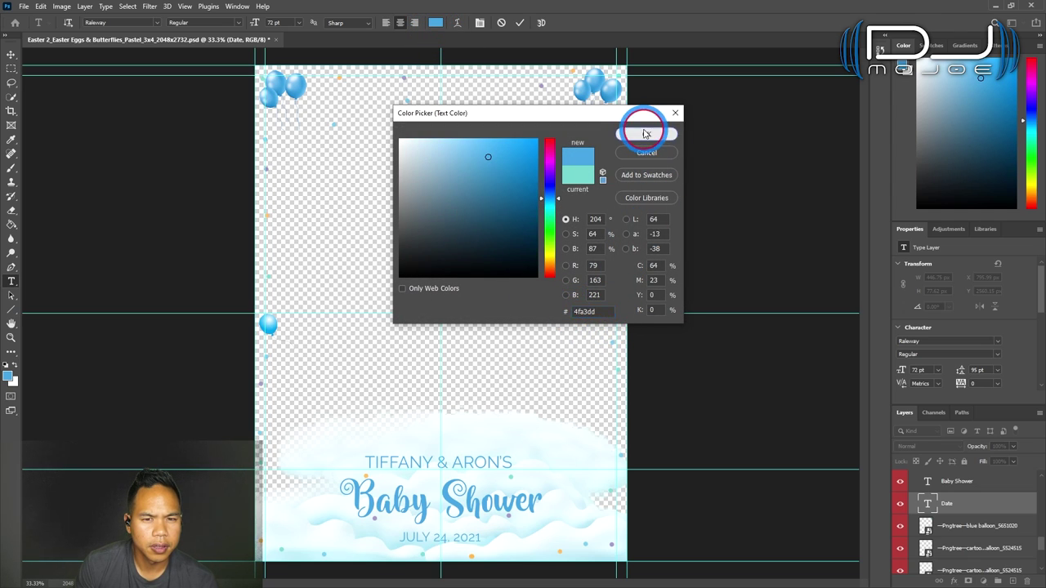
left_click(646, 134)
left_click(694, 410)
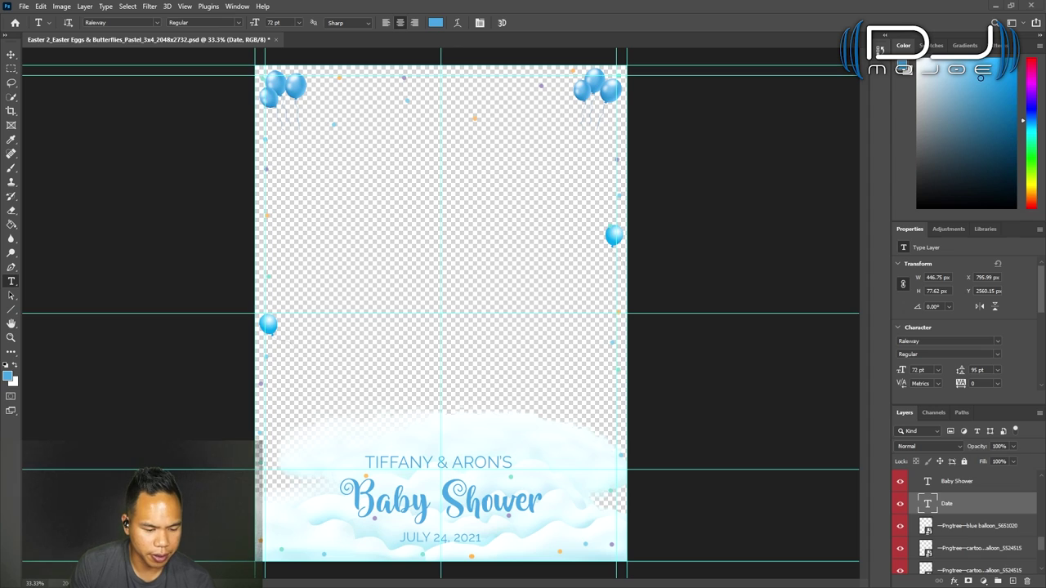
Step: Place the sky-and-clouds image mid-canvas and name its layer 'Clouds 2'
left_click_drag(240, 219, 441, 270)
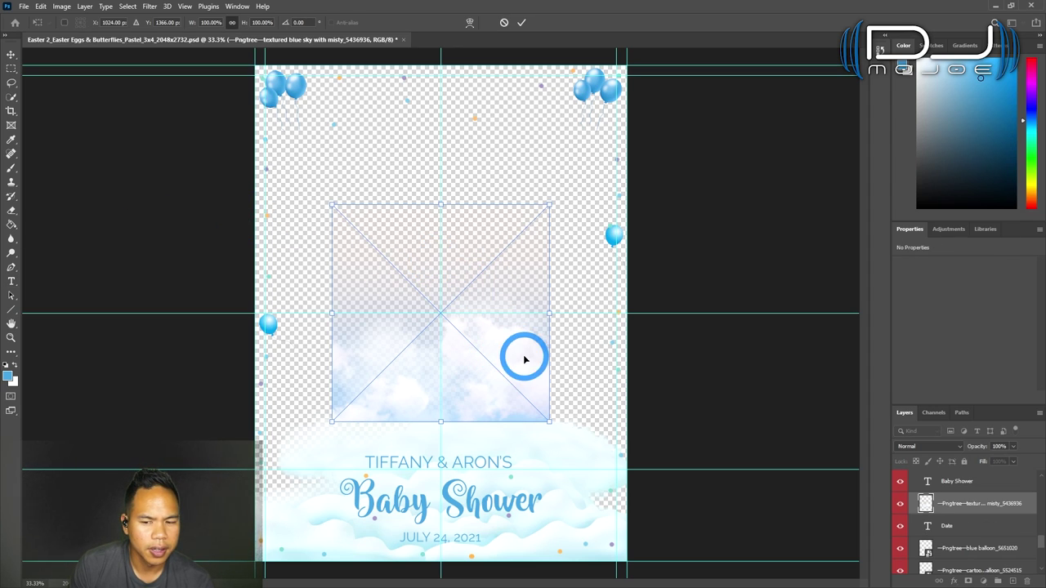
left_click(988, 507)
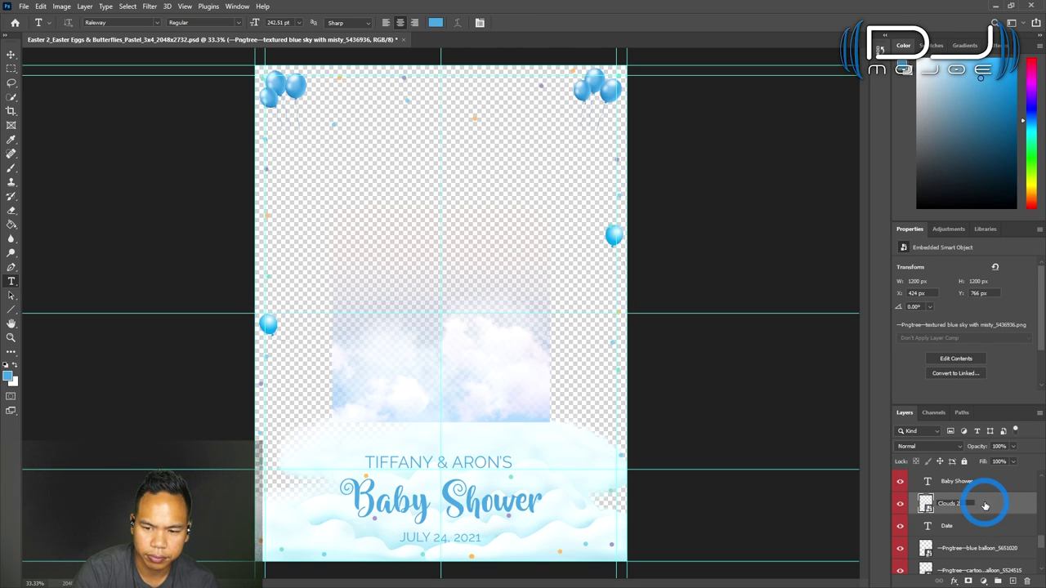
type("Clouds 2")
key("Return")
Step: Hide the original Clouds 1 layer
scroll(980, 519, "down", 3)
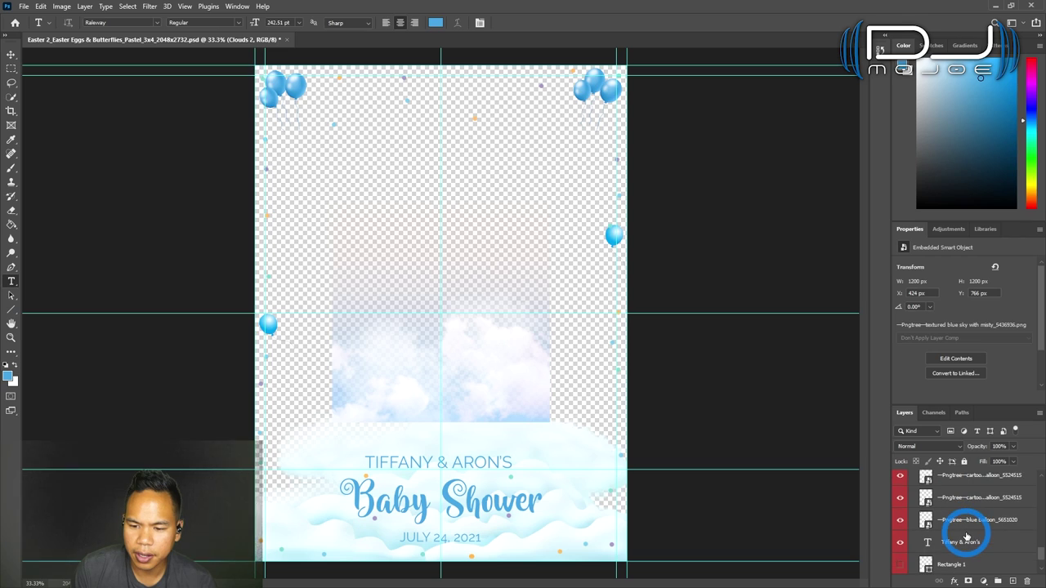
scroll(967, 540, "down", 1)
left_click(901, 559)
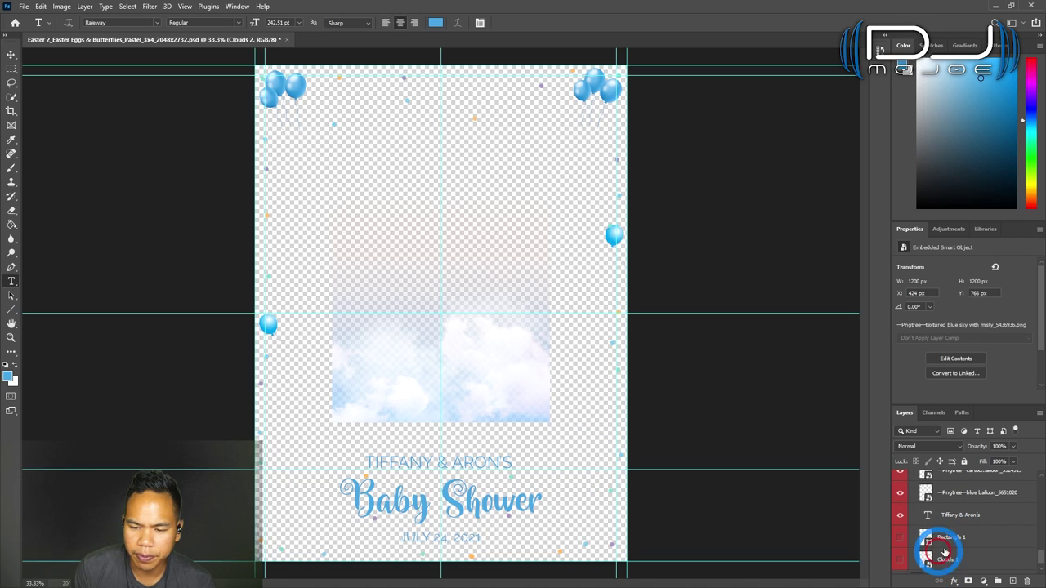
Step: Drag Clouds 2 down the layer stack to sit between Rectangle 1 and Clouds 1
scroll(976, 527, "up", 3)
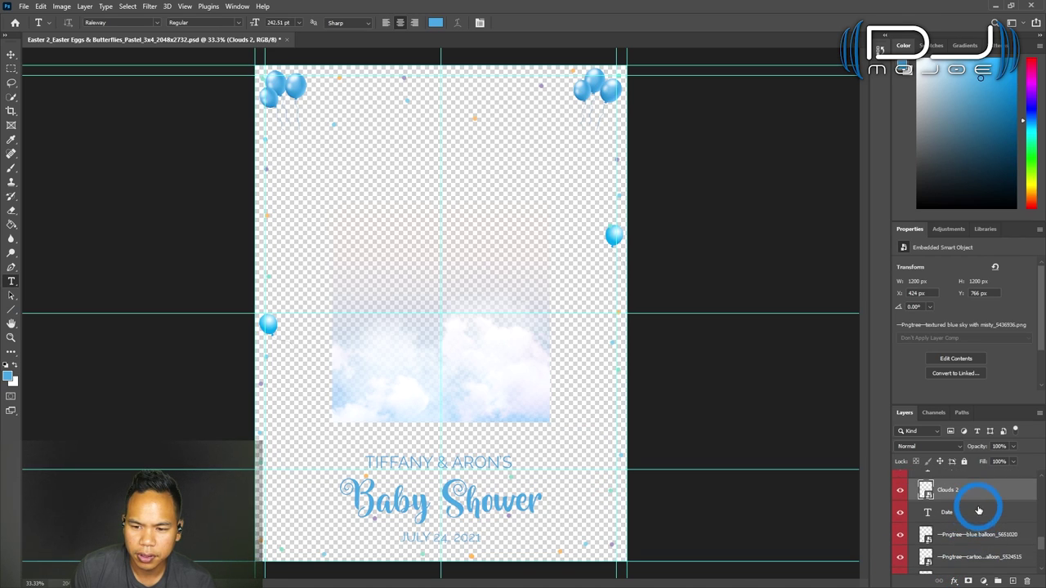
left_click_drag(969, 490, 968, 567)
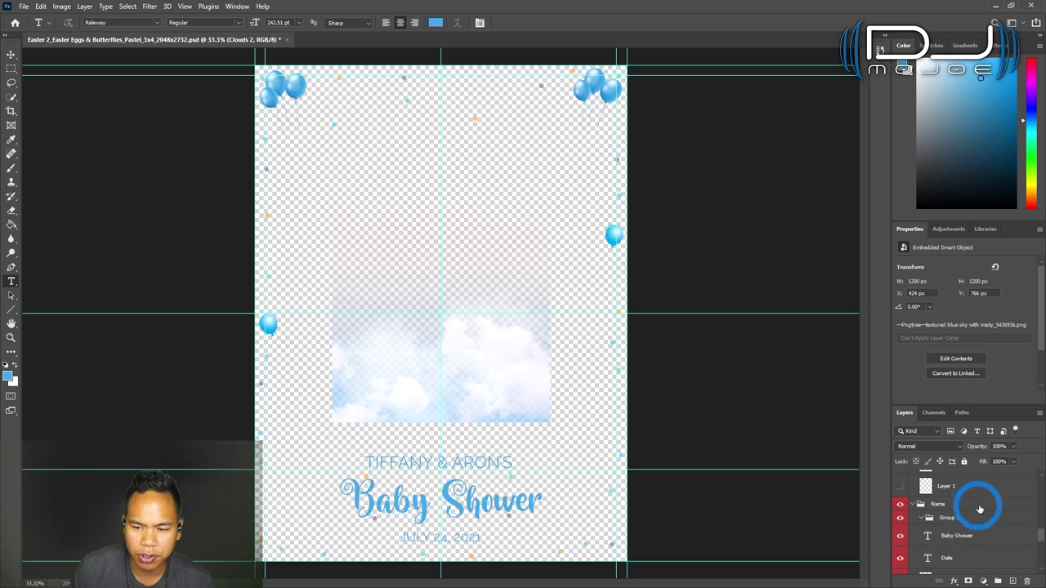
scroll(951, 524, "down", 1)
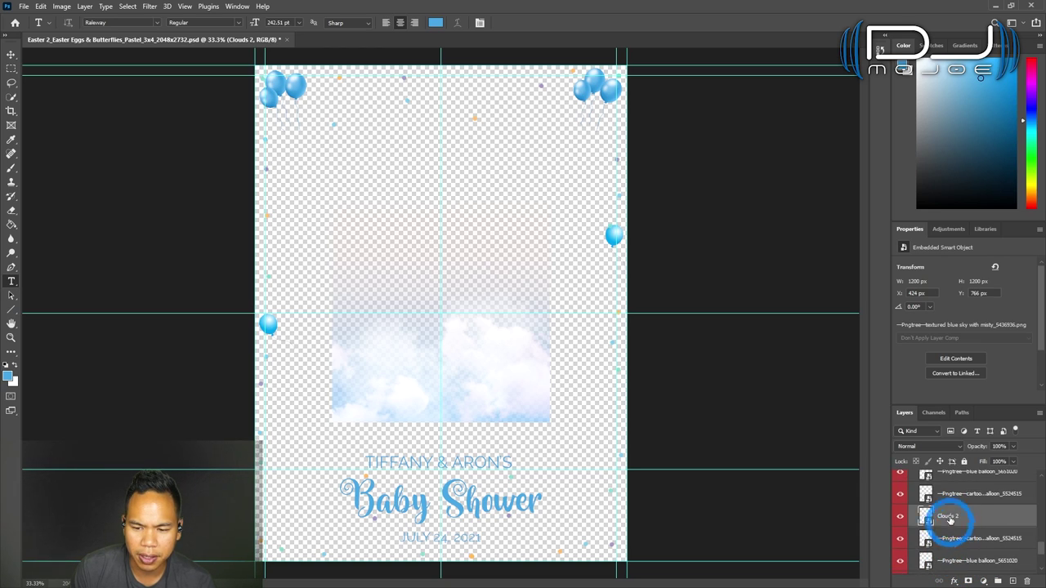
left_click_drag(973, 514, 974, 514)
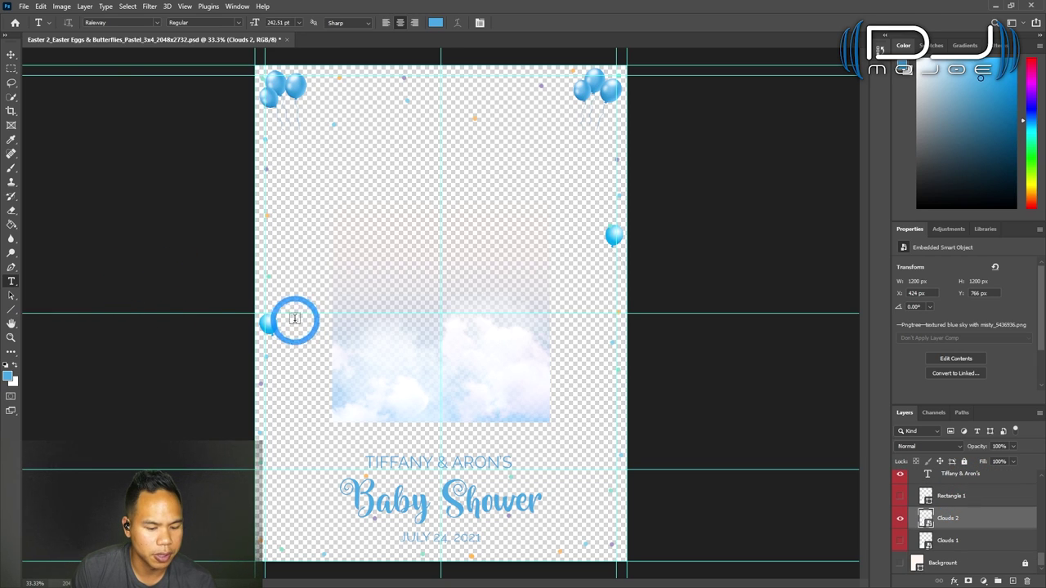
Step: Enlarge Clouds 2 to 2048 × 2048 px spanning the full card width behind the bottom wording
key("ctrl+t")
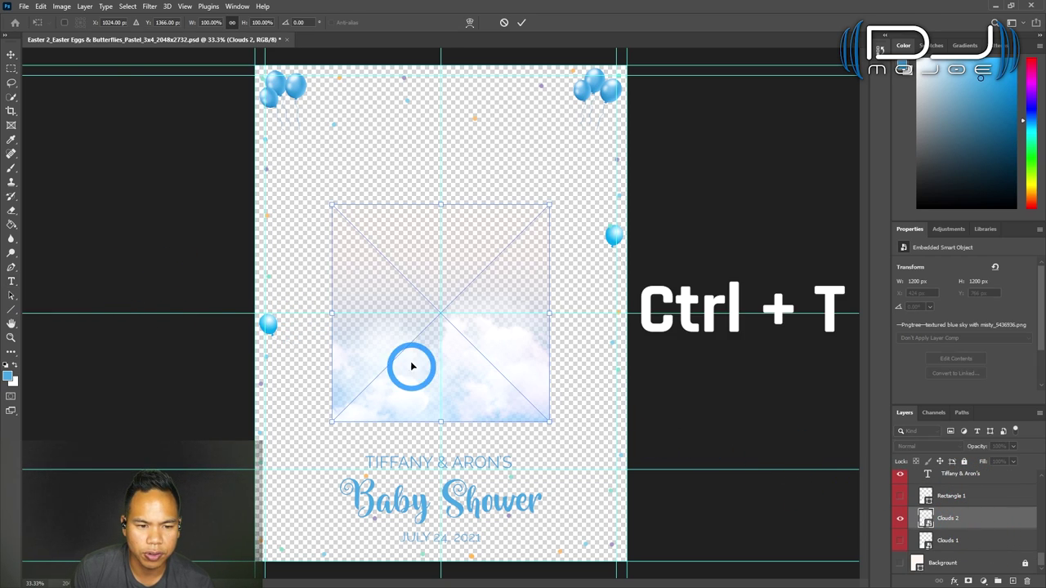
left_click_drag(444, 367, 370, 513)
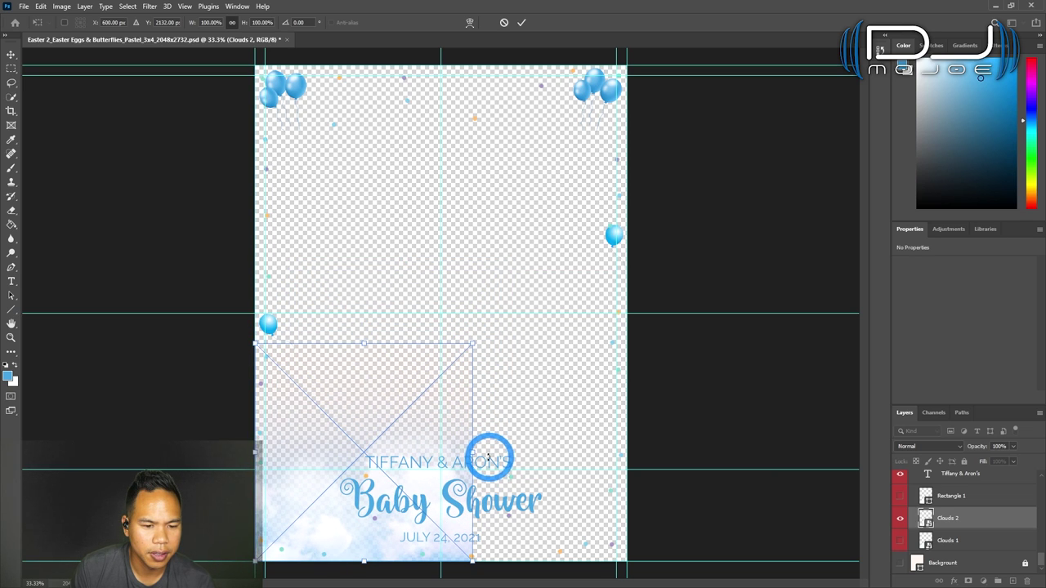
left_click_drag(477, 451, 625, 466)
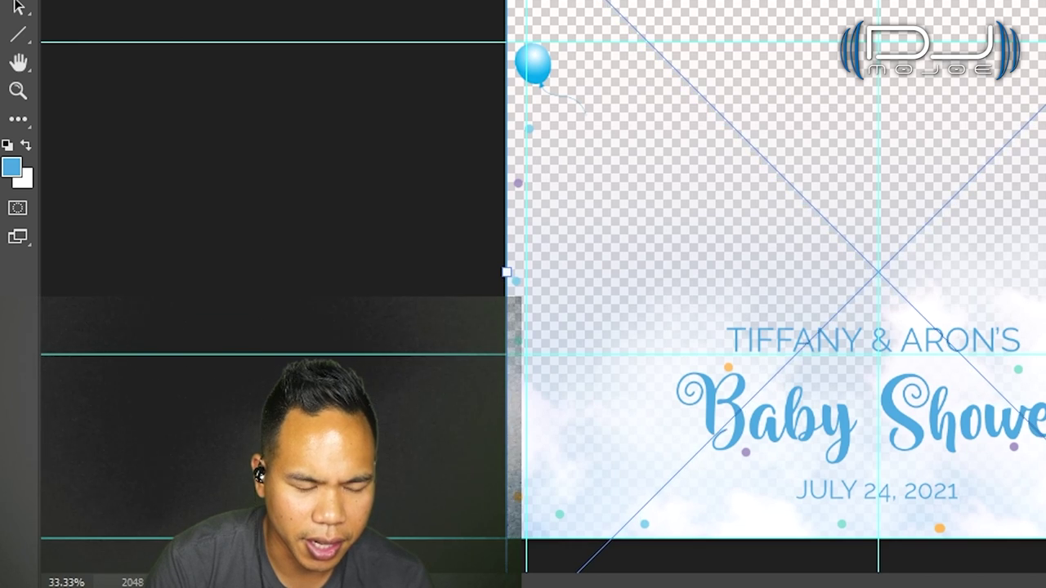
key("shift+Up")
key("shift+Up")
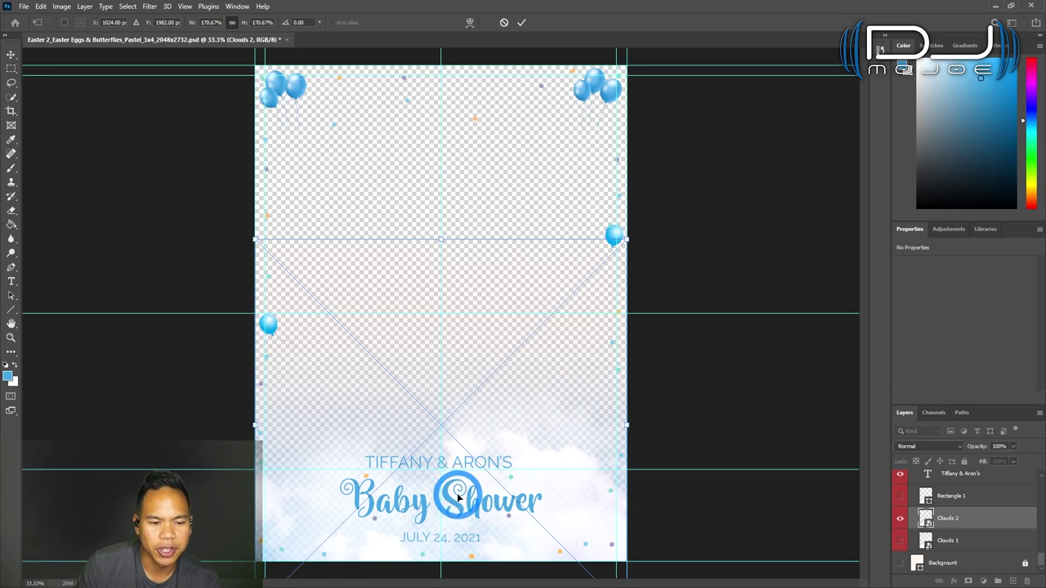
left_click(521, 22)
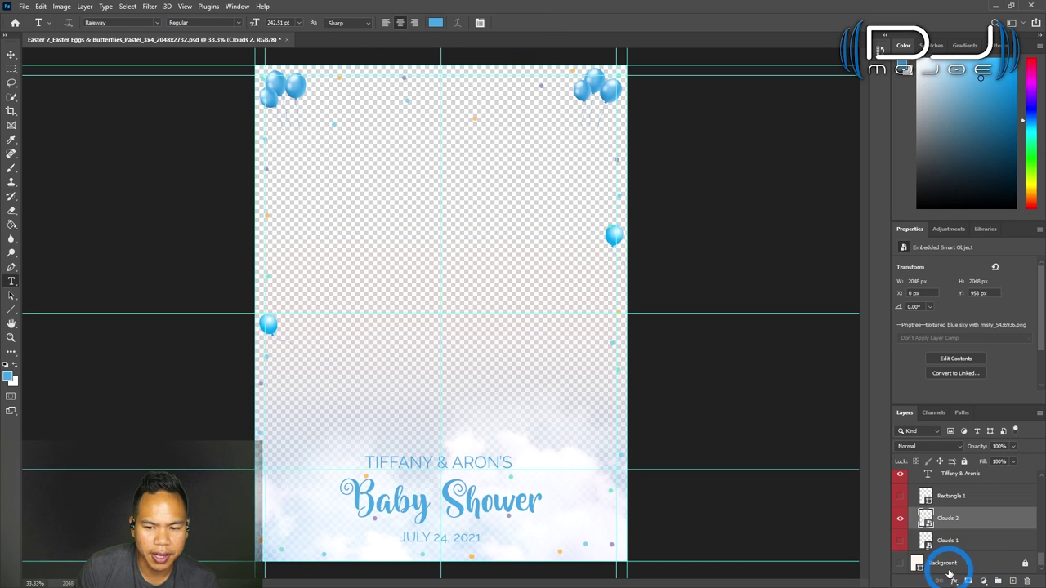
Step: Select the Background layer and attempt a Paint Bucket fill, dismissing the locked-layer warning
left_click(900, 566)
left_click(900, 566)
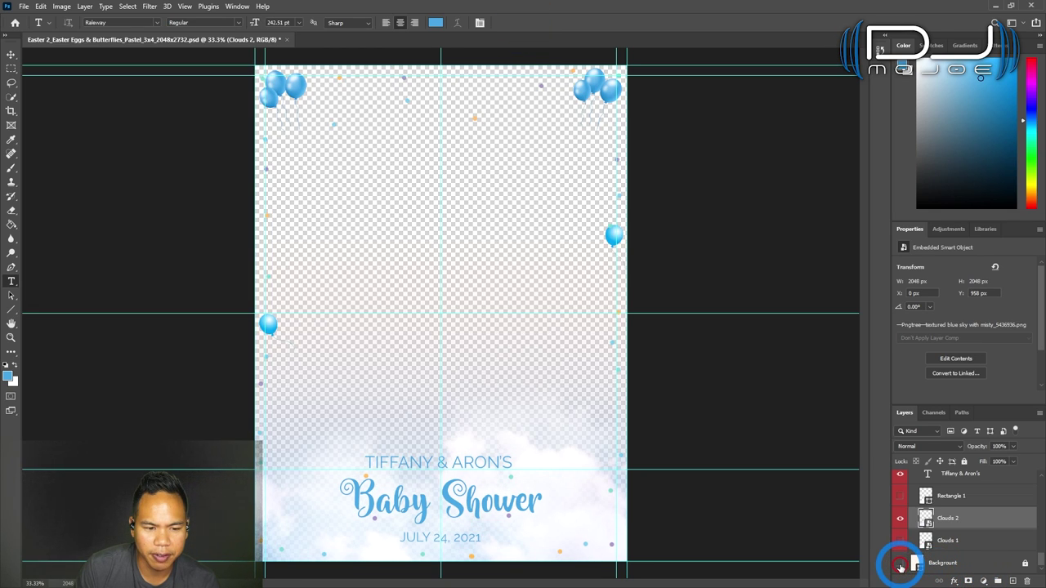
left_click(900, 564)
left_click(929, 557)
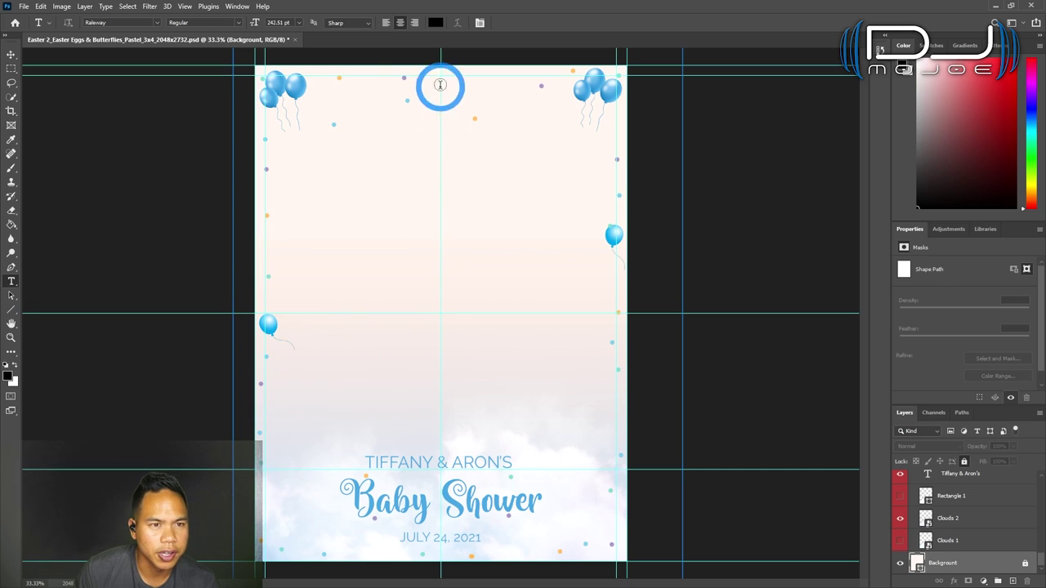
left_click(12, 225)
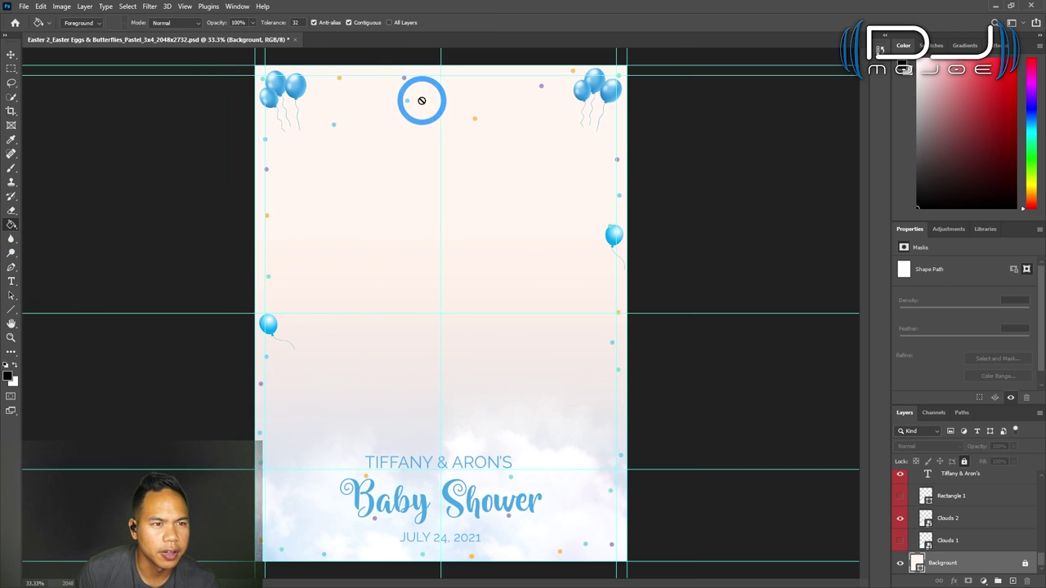
left_click(292, 340)
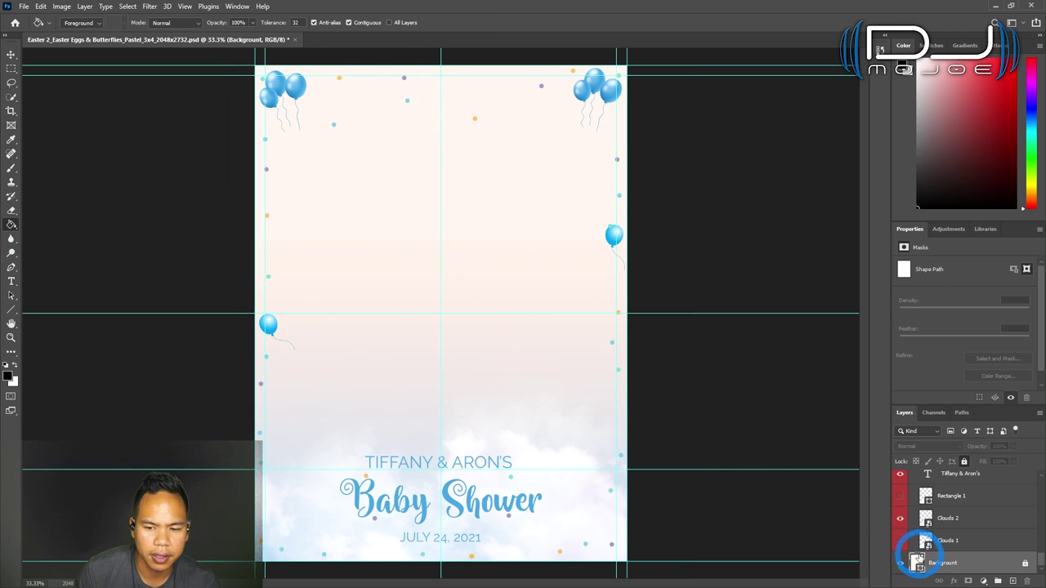
left_click(506, 221)
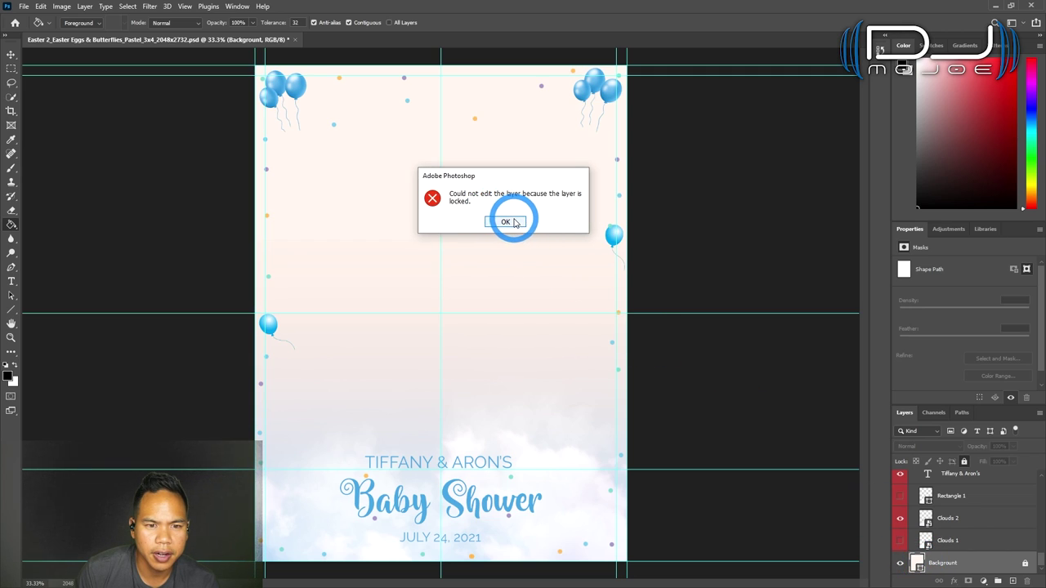
Step: Unlock the Background layer, rasterize it, and fill it solid black
left_click(893, 490)
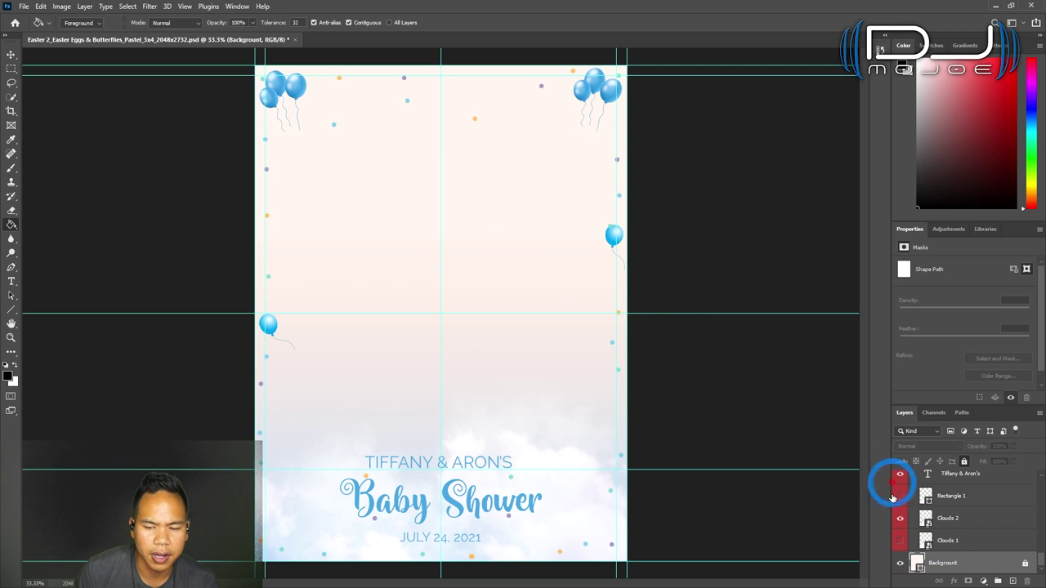
left_click(1026, 564)
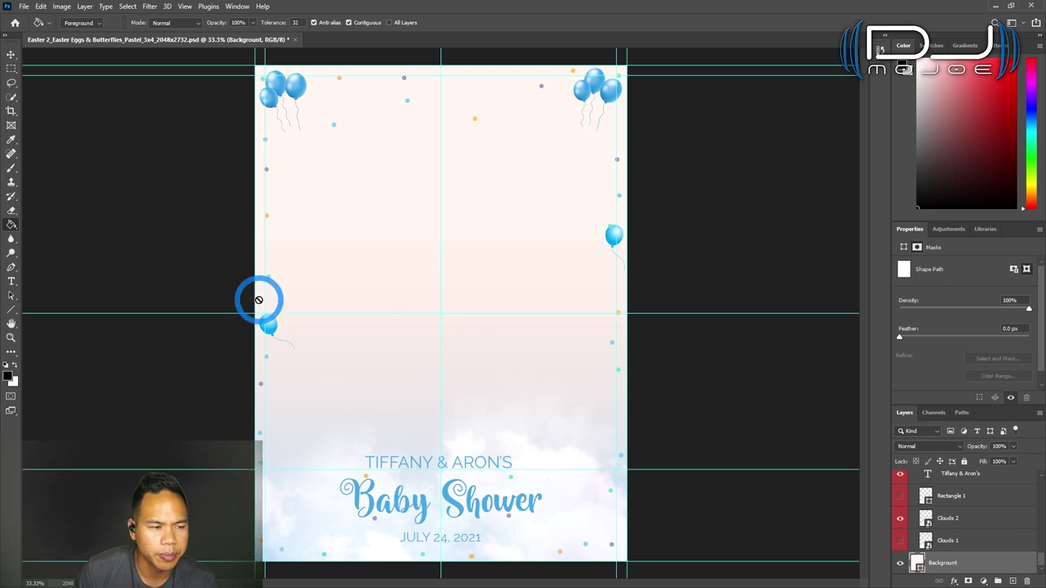
left_click(26, 229)
left_click(1036, 561)
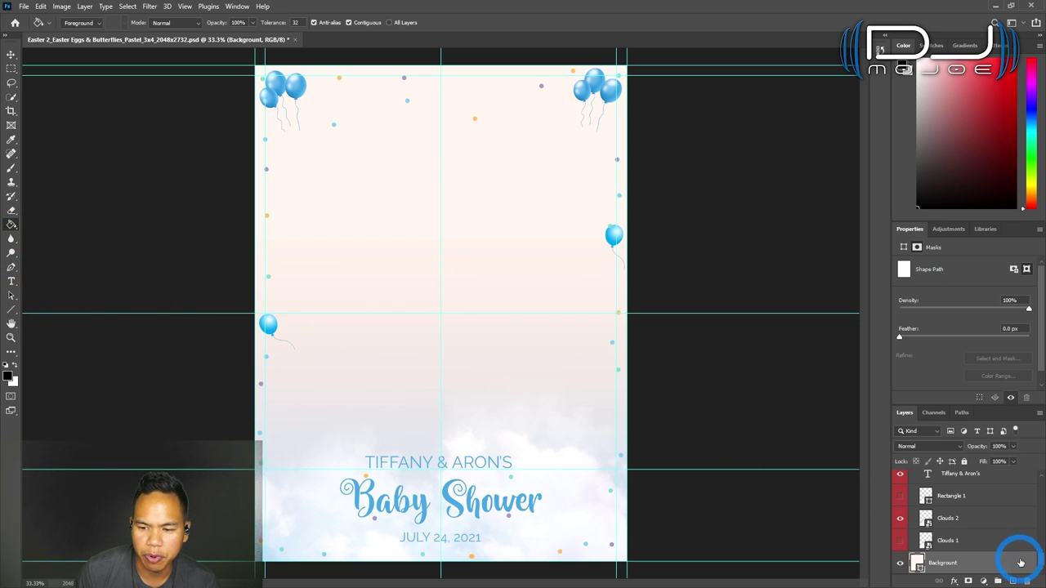
left_click(397, 249)
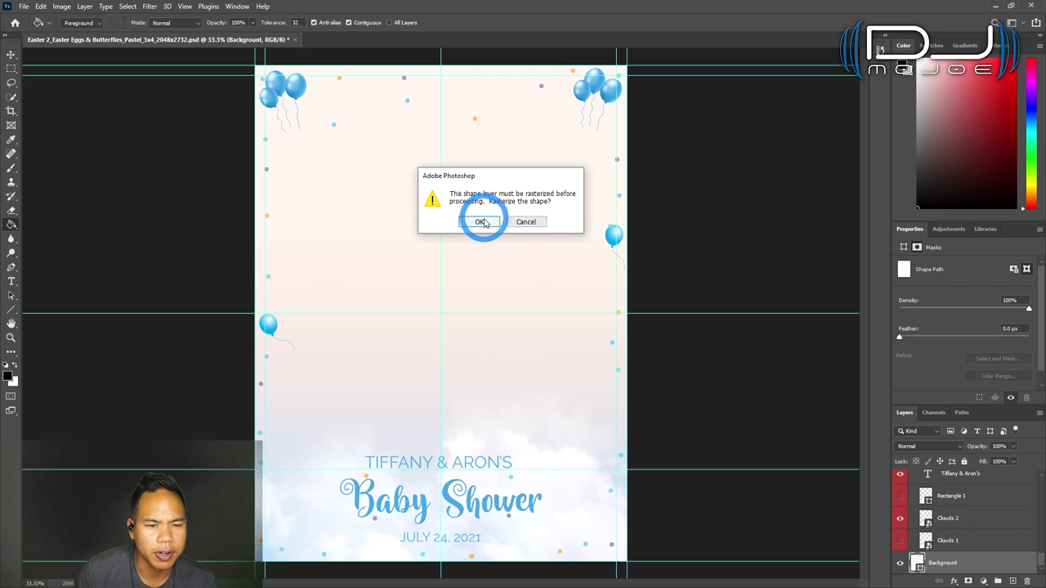
left_click(480, 222)
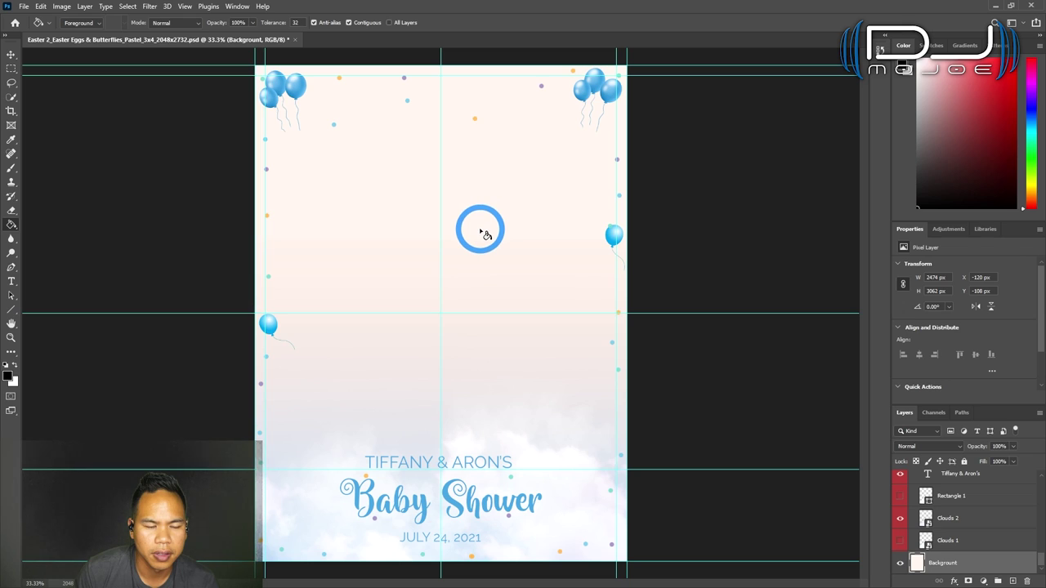
left_click(480, 233)
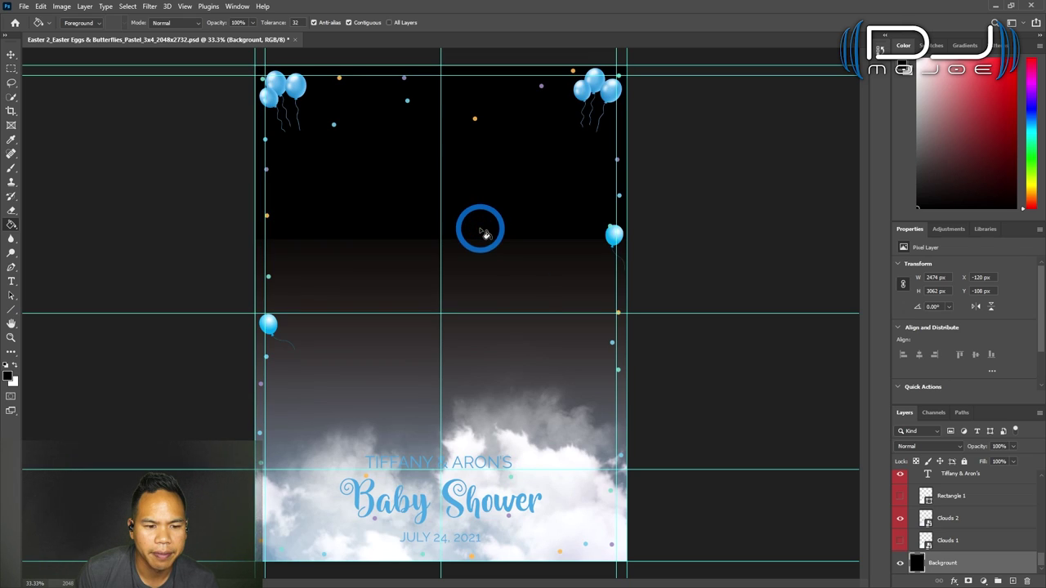
Step: Swap Clouds 2 for Clouds 1 behind the title, then briefly toggle the black Background off and on
left_click(901, 520)
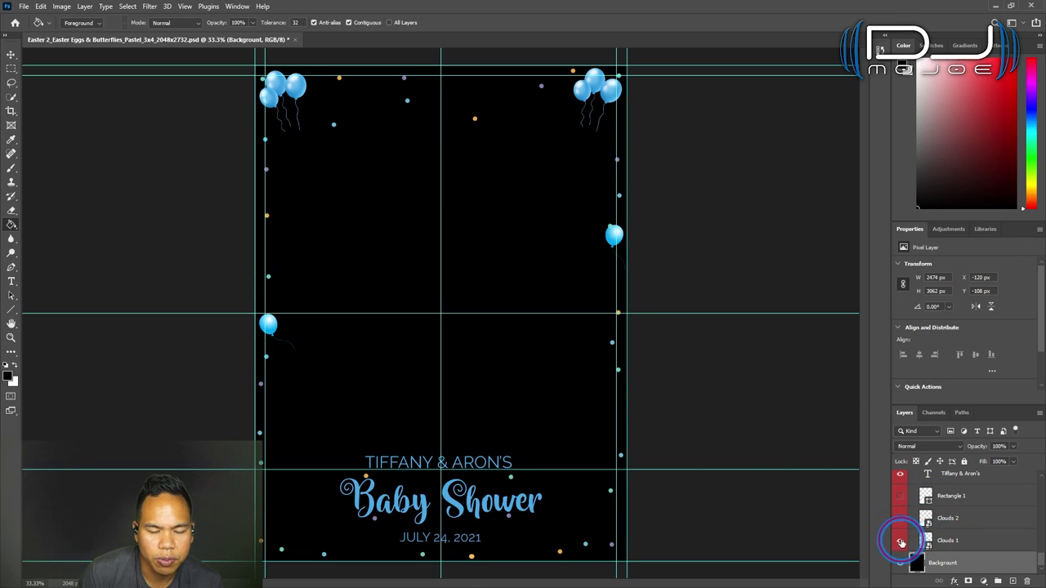
left_click(901, 542)
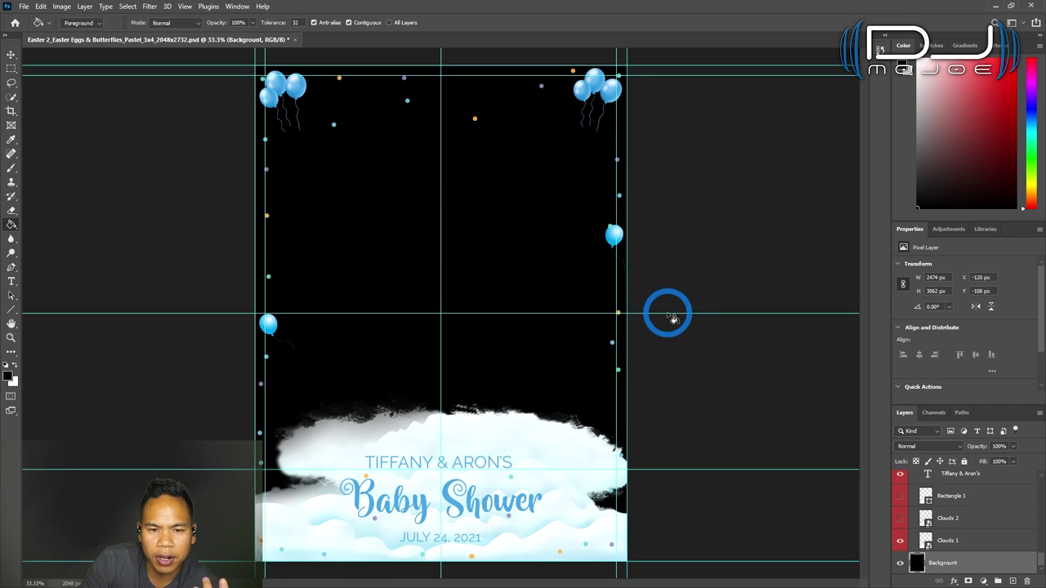
left_click(899, 563)
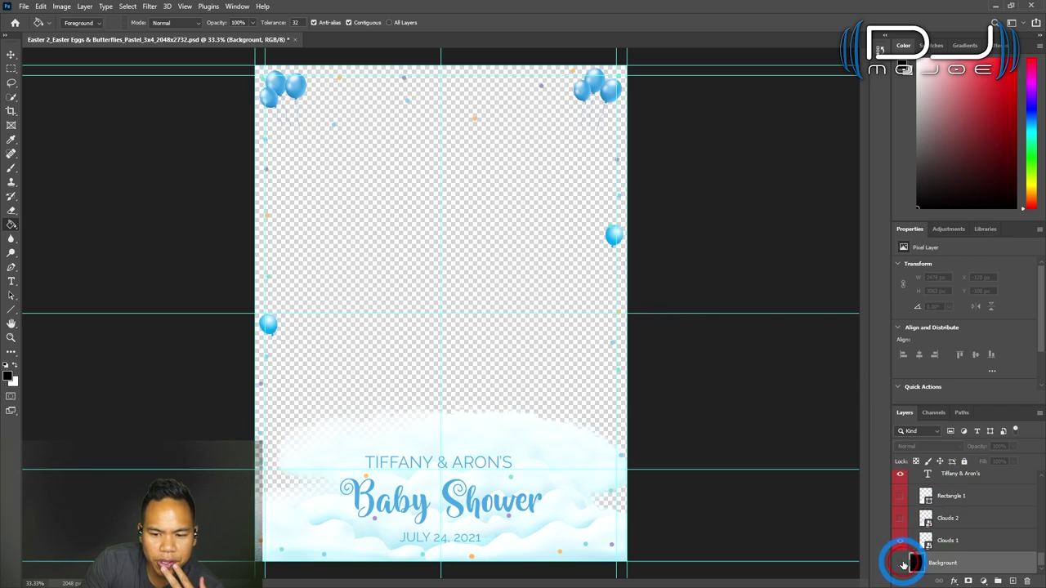
left_click(900, 563)
Step: Duplicate the cartoon blue balloon layer with Ctrl+J and select the copy
scroll(971, 528, "up", 1)
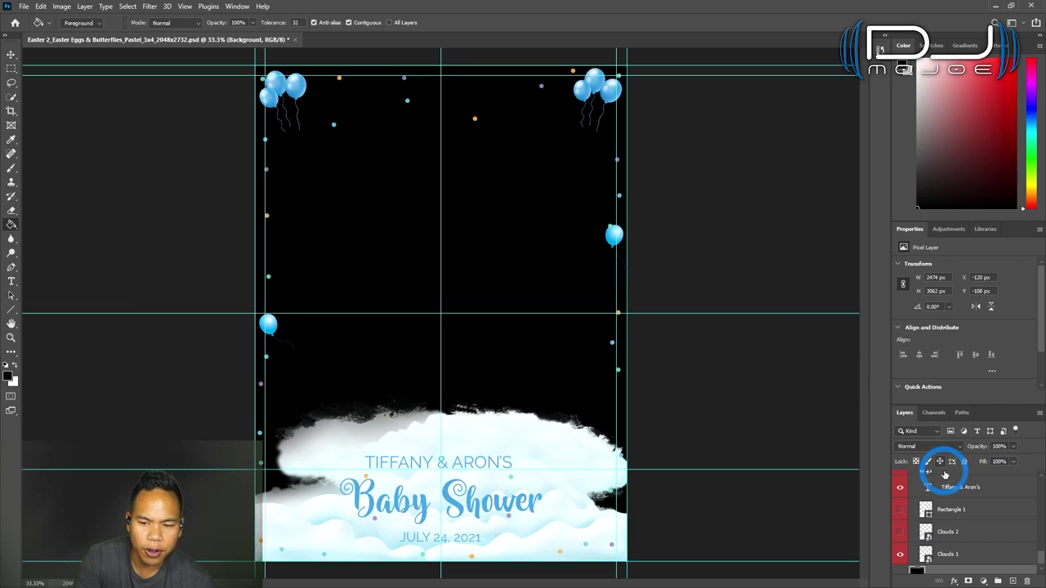
scroll(972, 518, "up", 3)
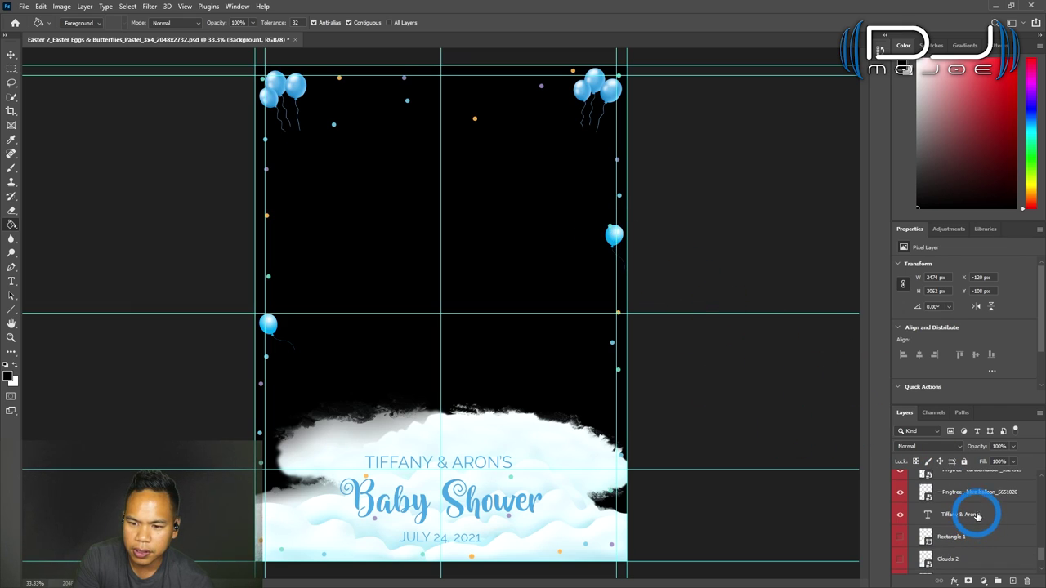
left_click(902, 503)
left_click(902, 501)
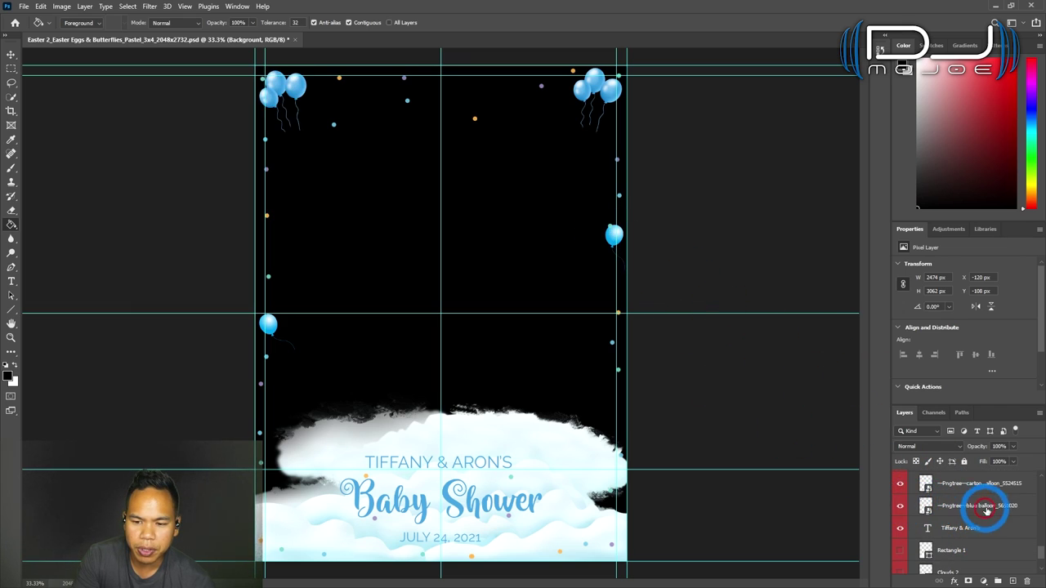
key("ctrl+j")
left_click(902, 508)
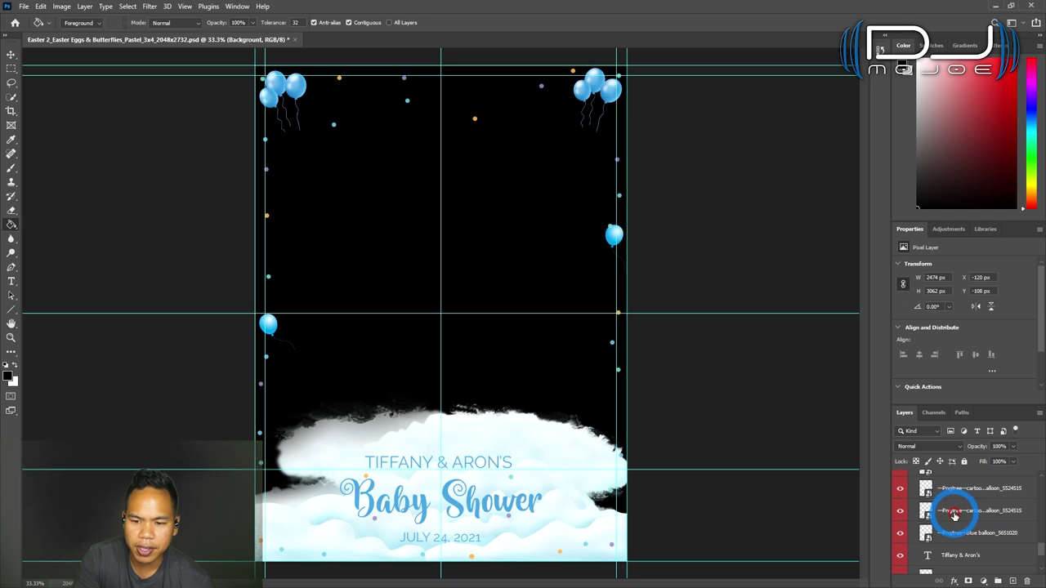
left_click(951, 511)
Step: Leave the balloon copy hidden and hide the black Background layer
key("v")
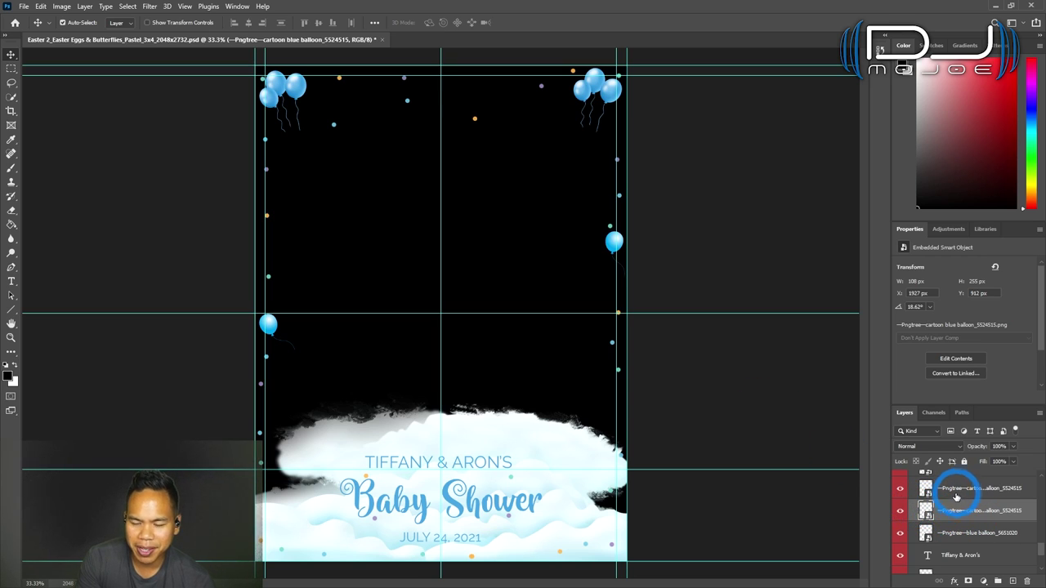
left_click(902, 510)
left_click(902, 510)
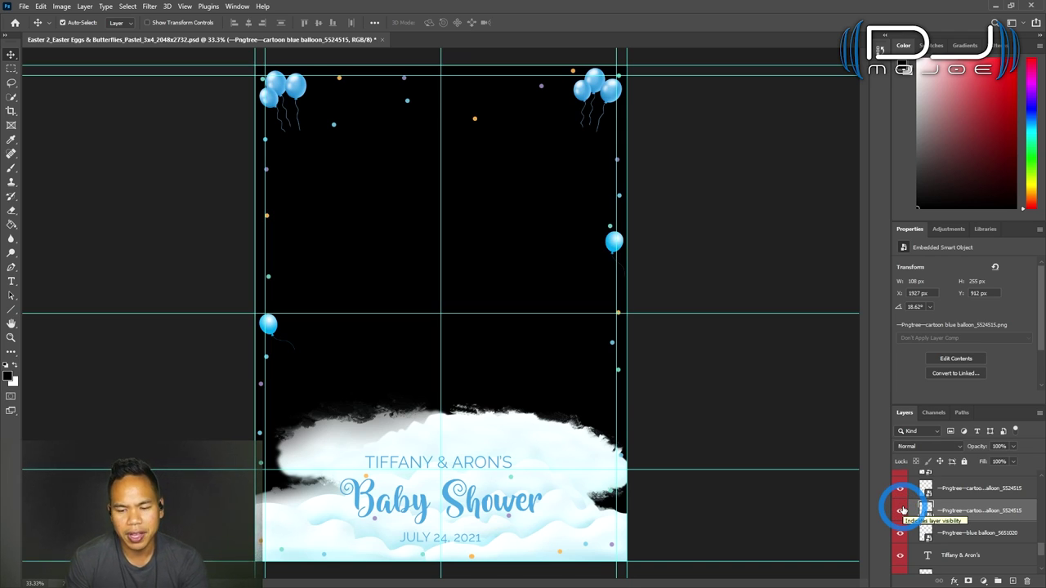
left_click(902, 510)
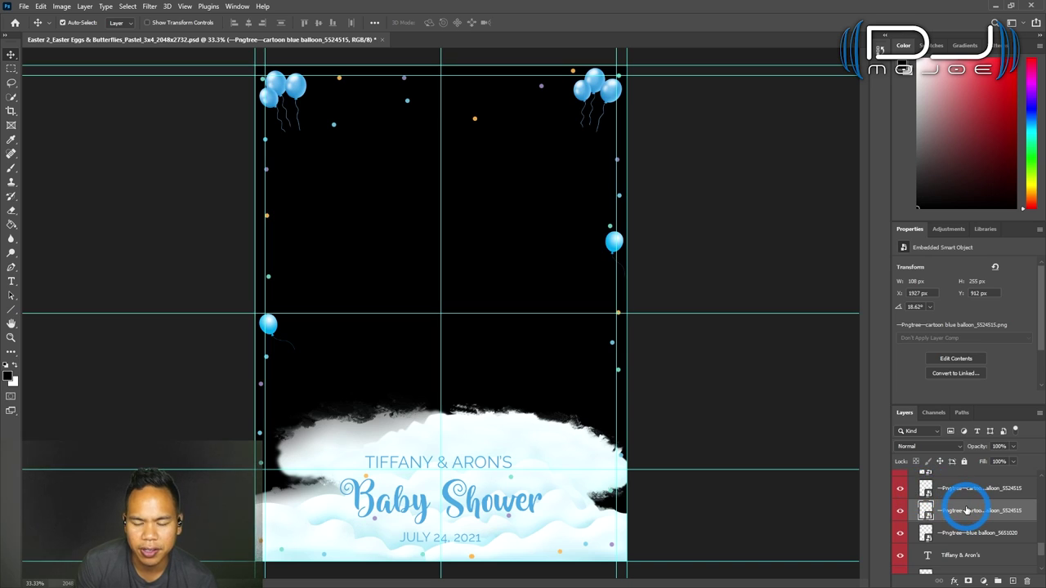
left_click(389, 211)
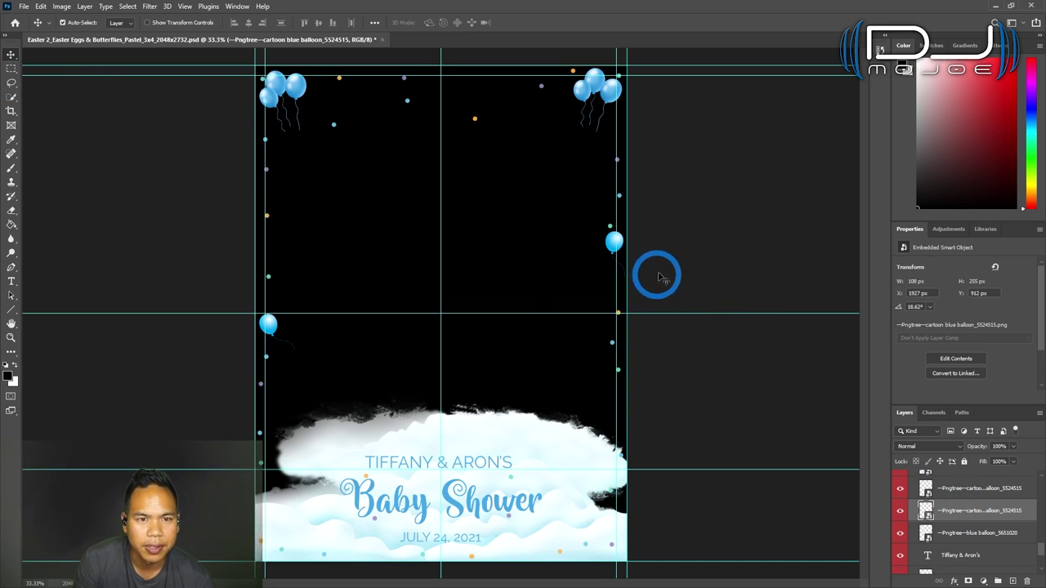
scroll(903, 545, "down", 3)
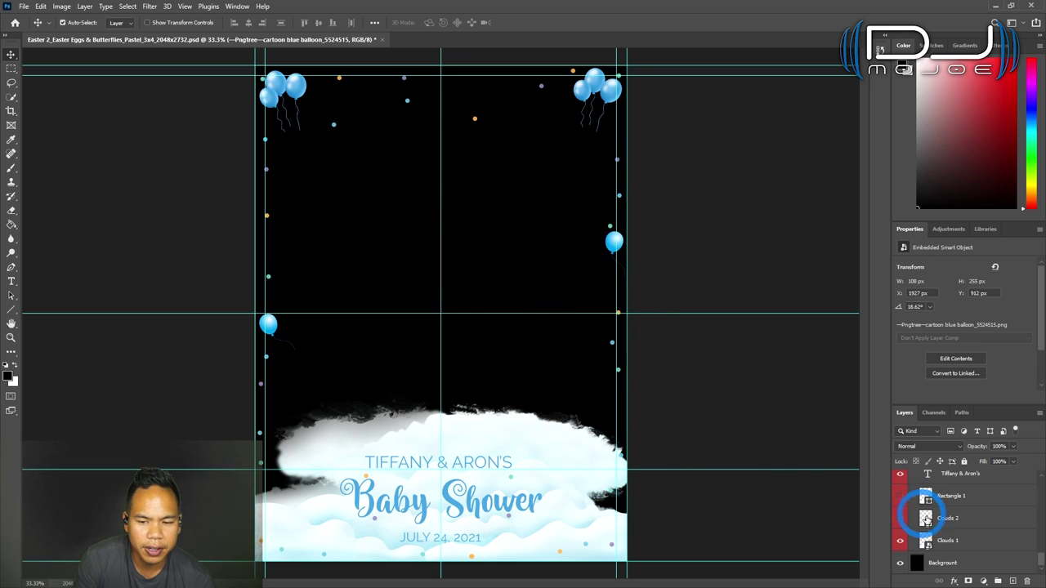
left_click(901, 563)
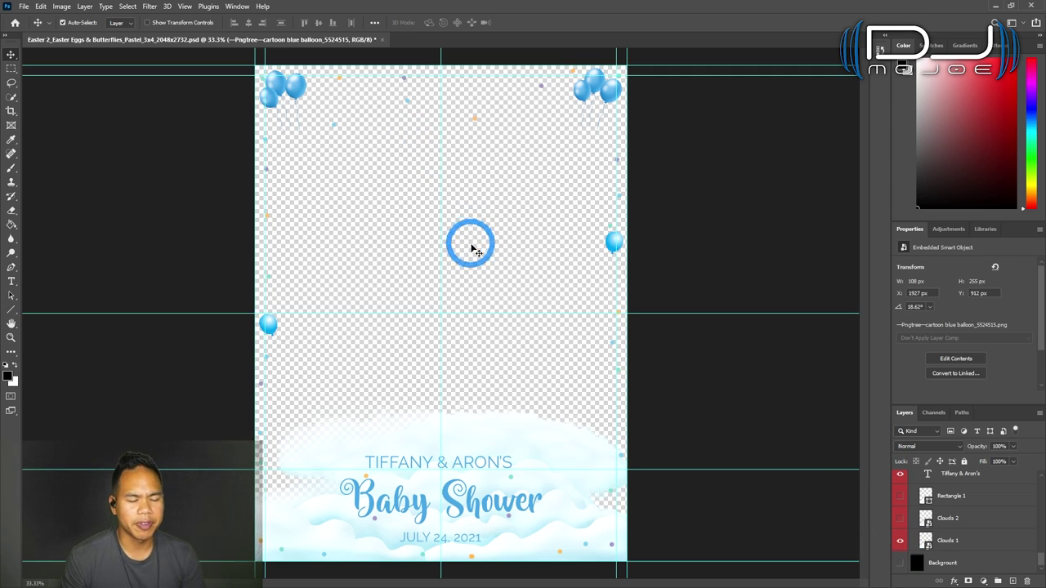
Step: Select the Clouds 1 layer and nudge it upward with Shift+Up
left_click(997, 549)
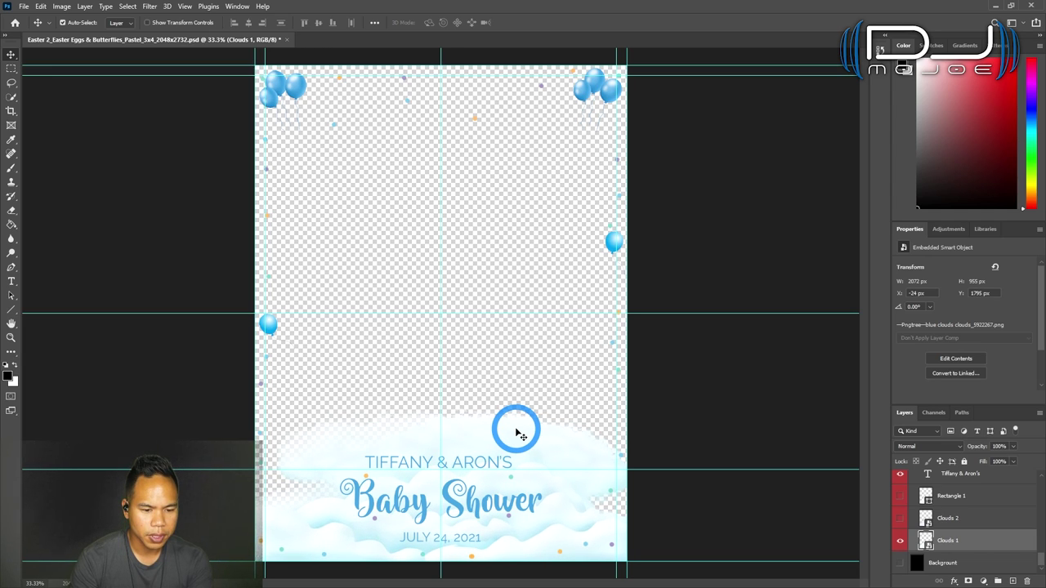
key("shift+Up")
key("shift+Up")
key("shift+Up")
key("shift+Up")
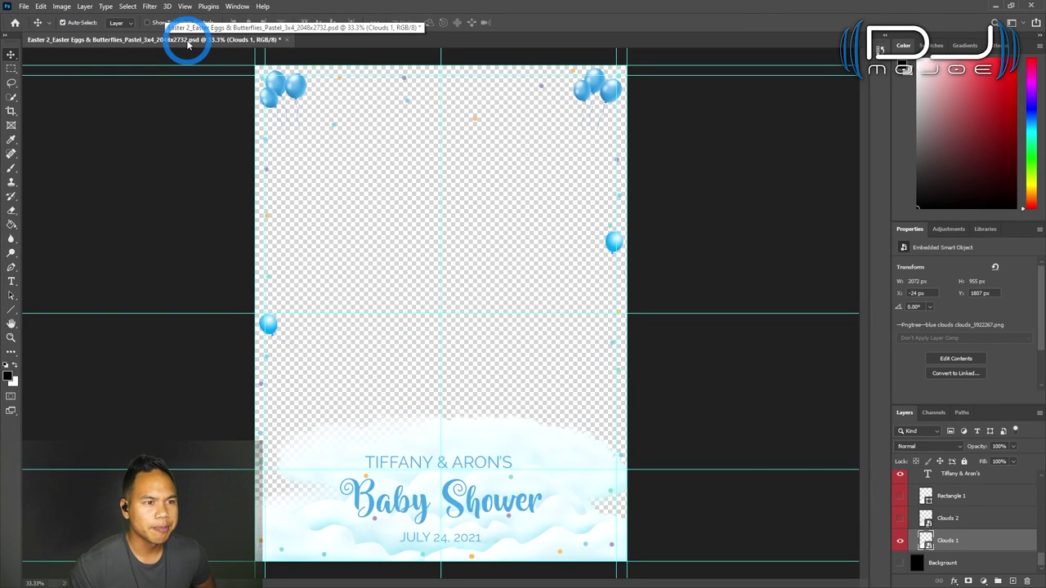
Step: Check the document's Image Size (2048 × 2732 px) and cancel without changes
left_click(85, 7)
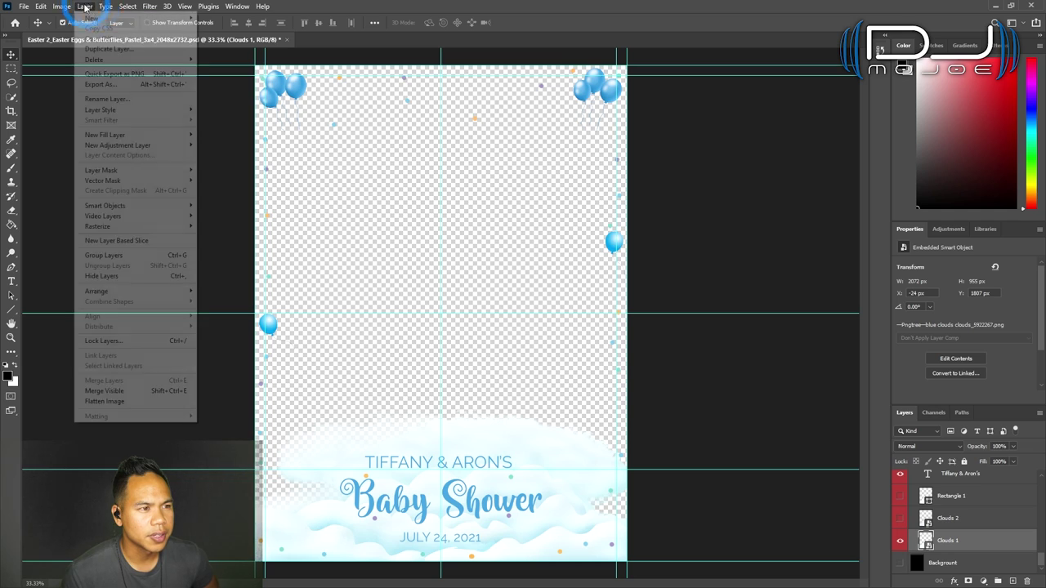
mouse_move(62, 7)
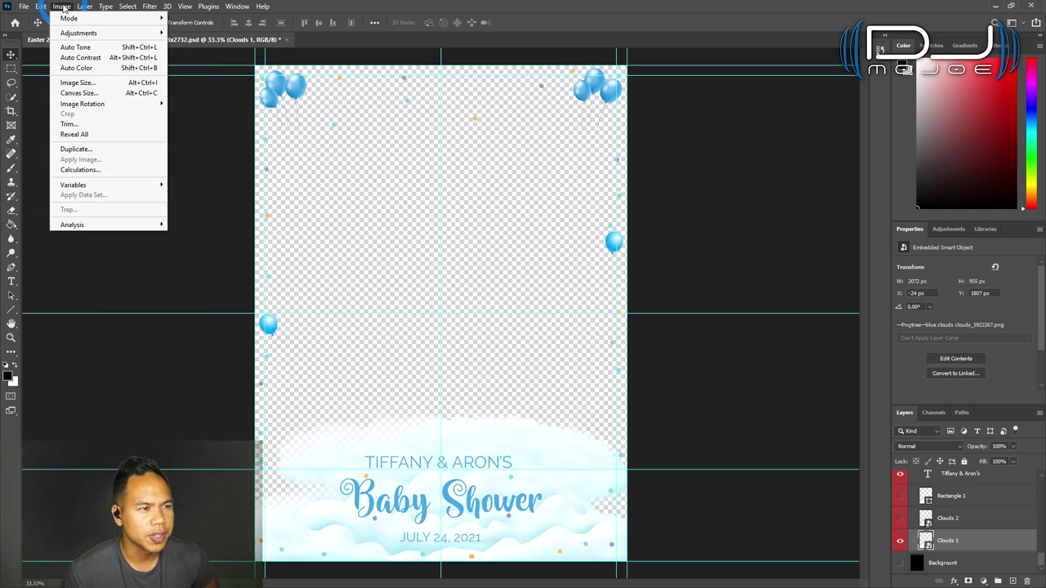
left_click(112, 83)
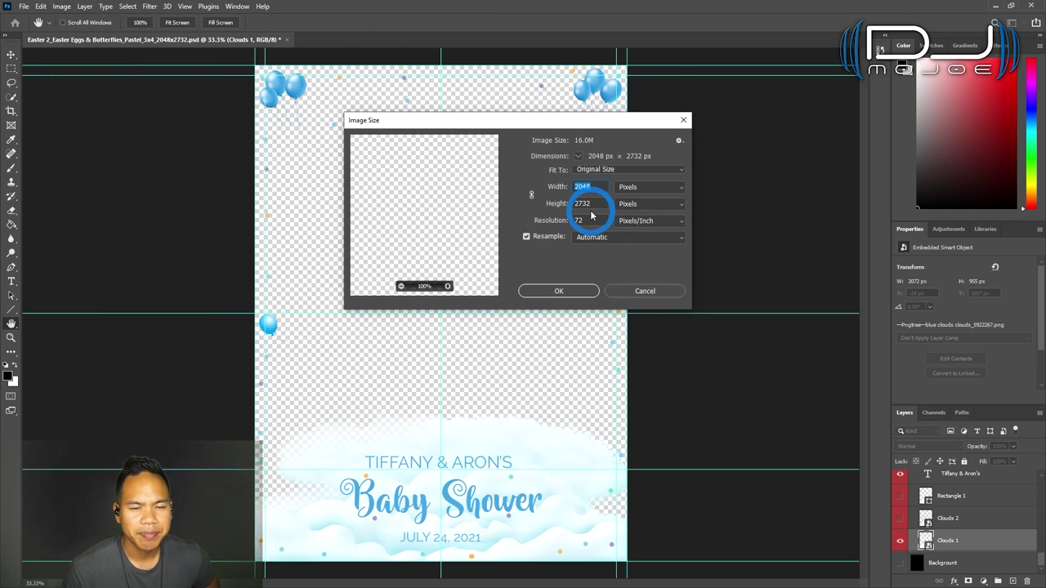
left_click(635, 291)
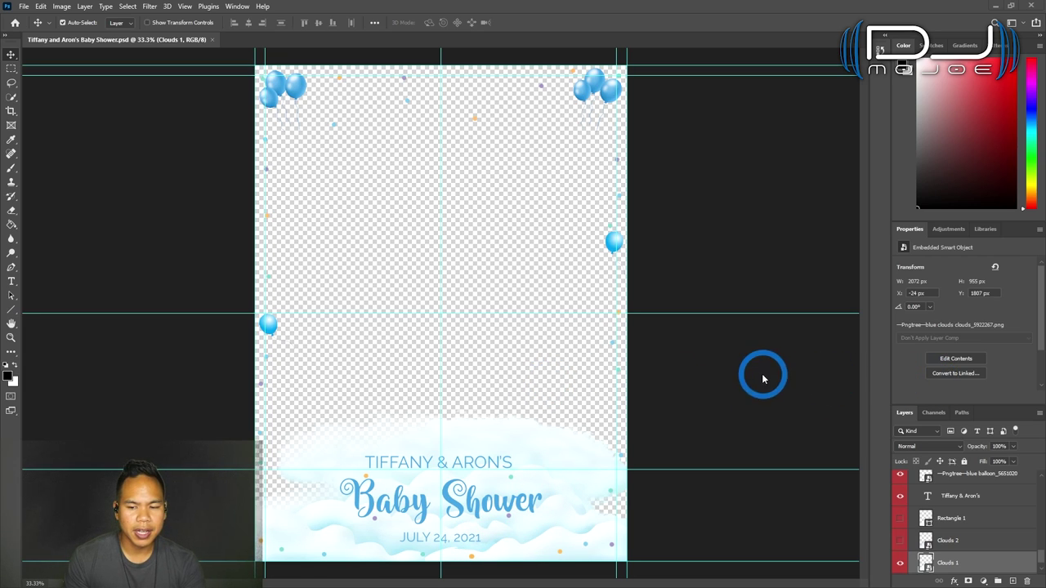
Step: Merge all visible layers into a single Layer 1
left_click(85, 6)
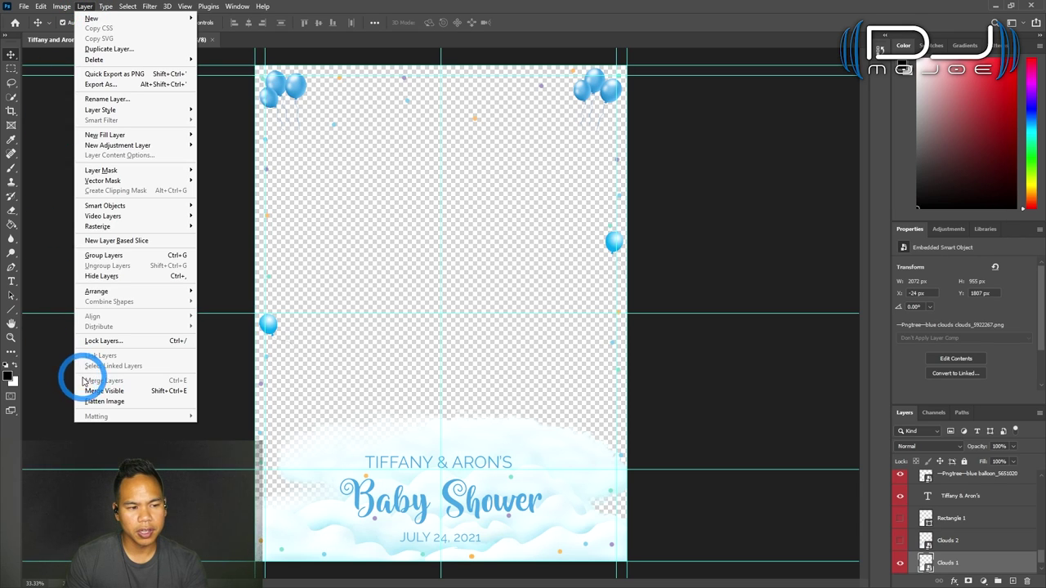
left_click(105, 392)
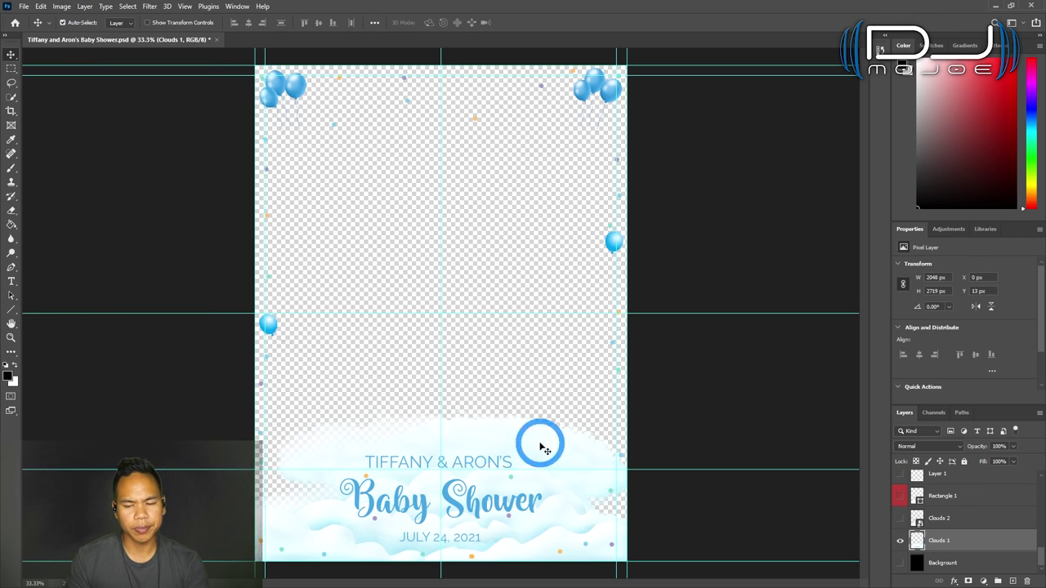
scroll(969, 532, "up", 5)
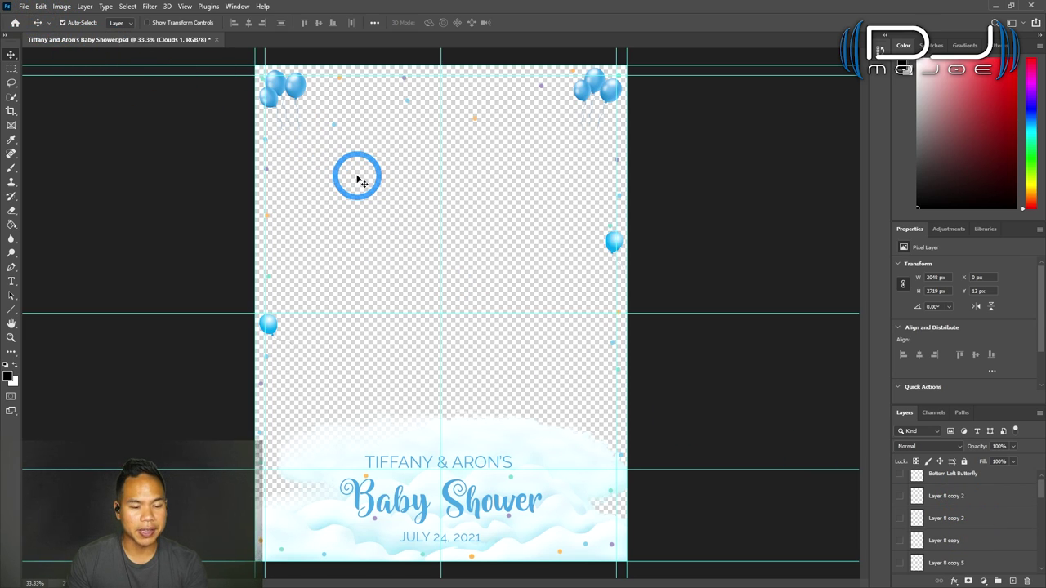
left_click(24, 6)
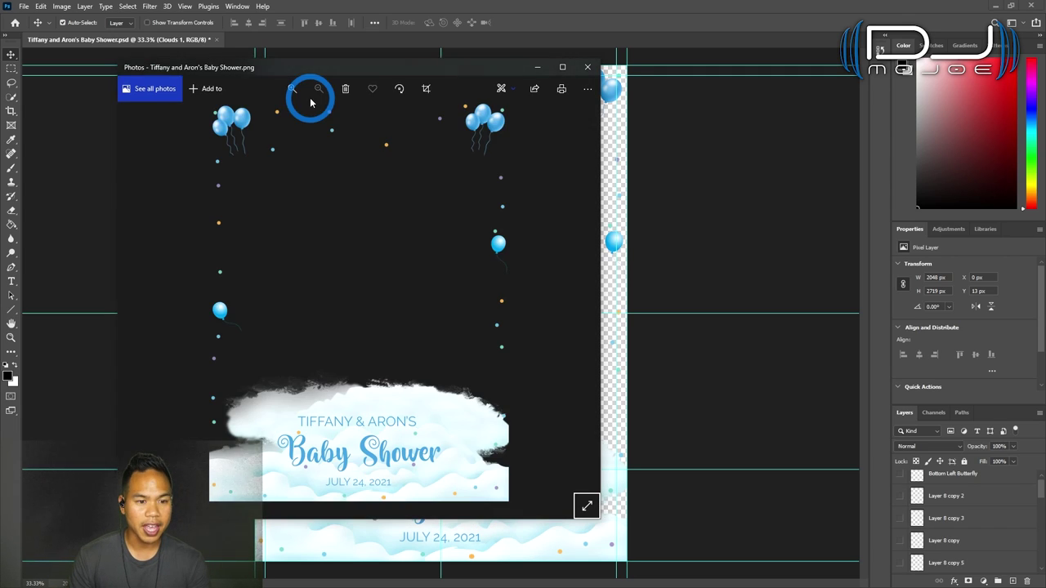
Step: Move the Photos preview window of the exported PNG aside
left_click_drag(451, 74, 480, 78)
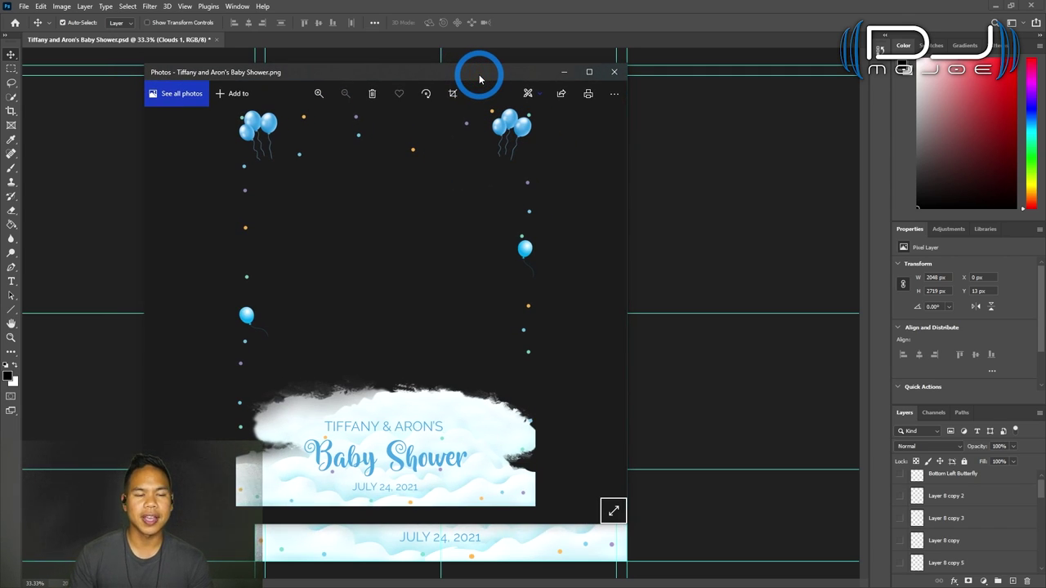